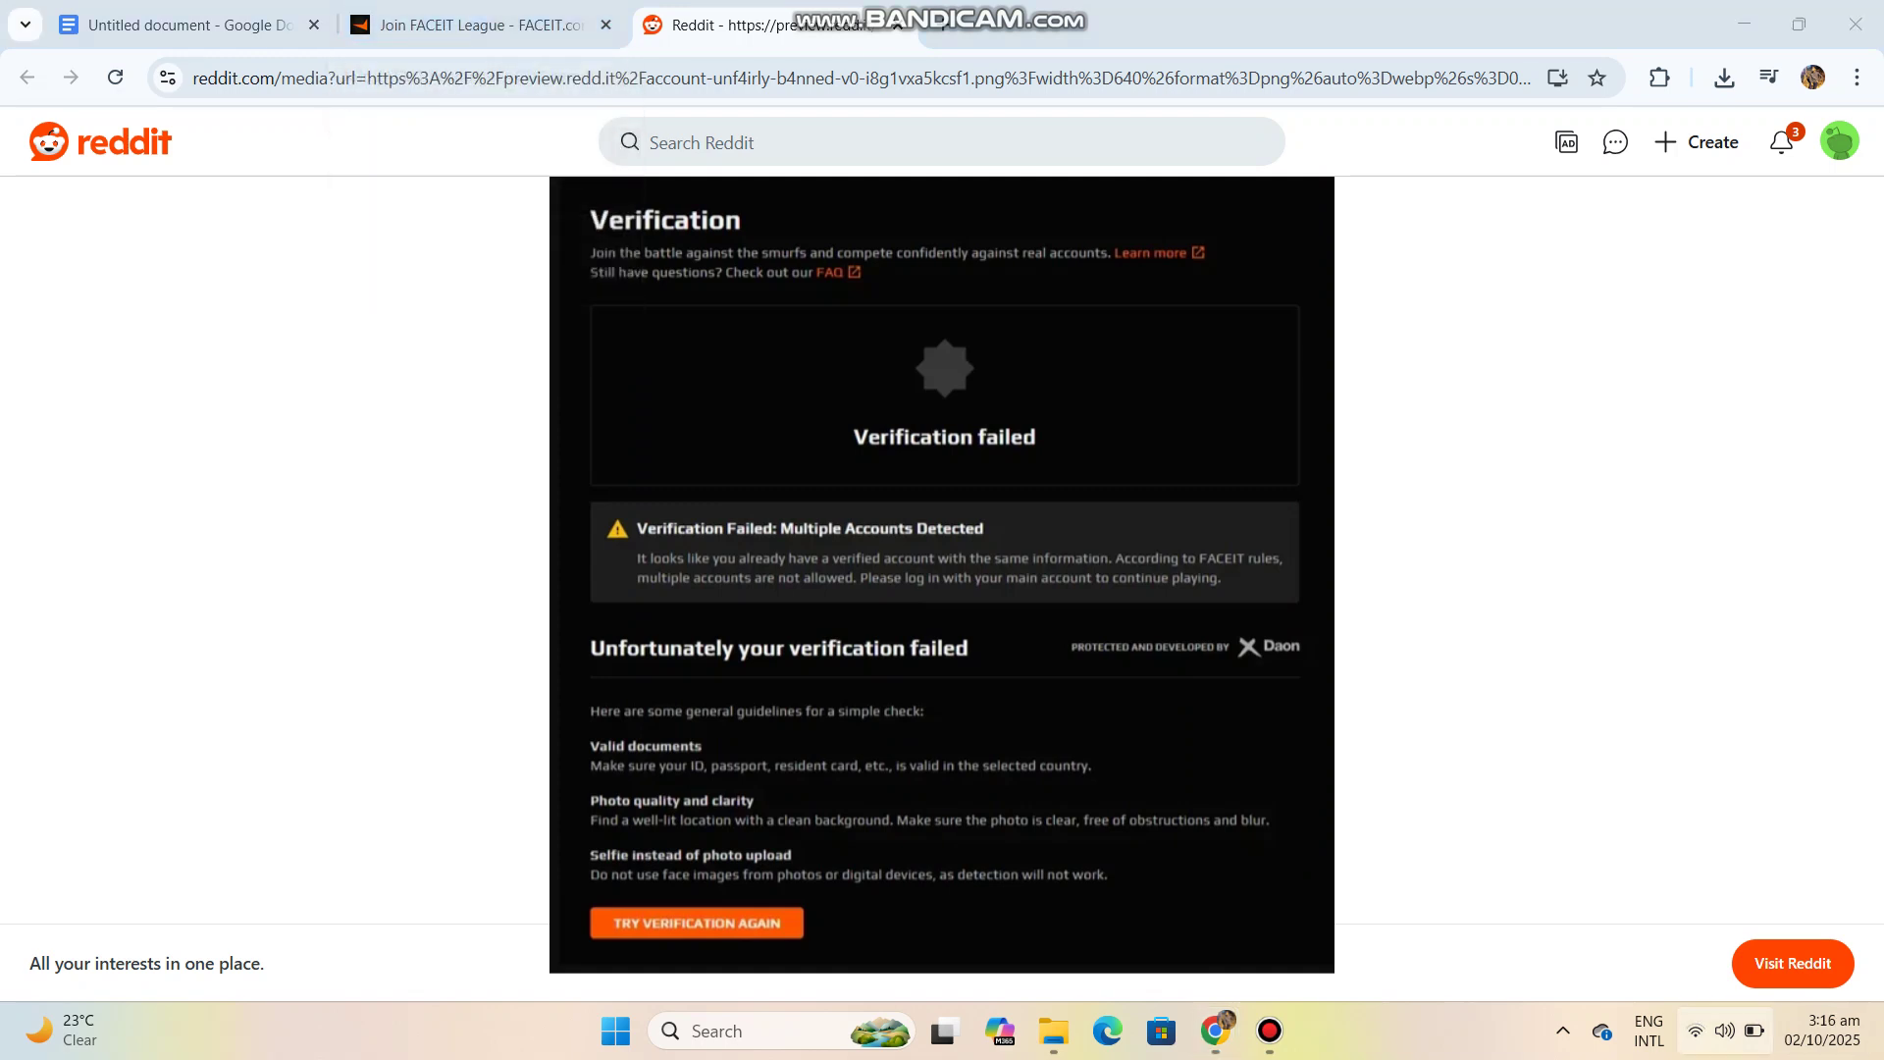
Check the Wi‑Fi list in Quick Settings and expand the Bhatti 2025 network's options
click(1722, 1031)
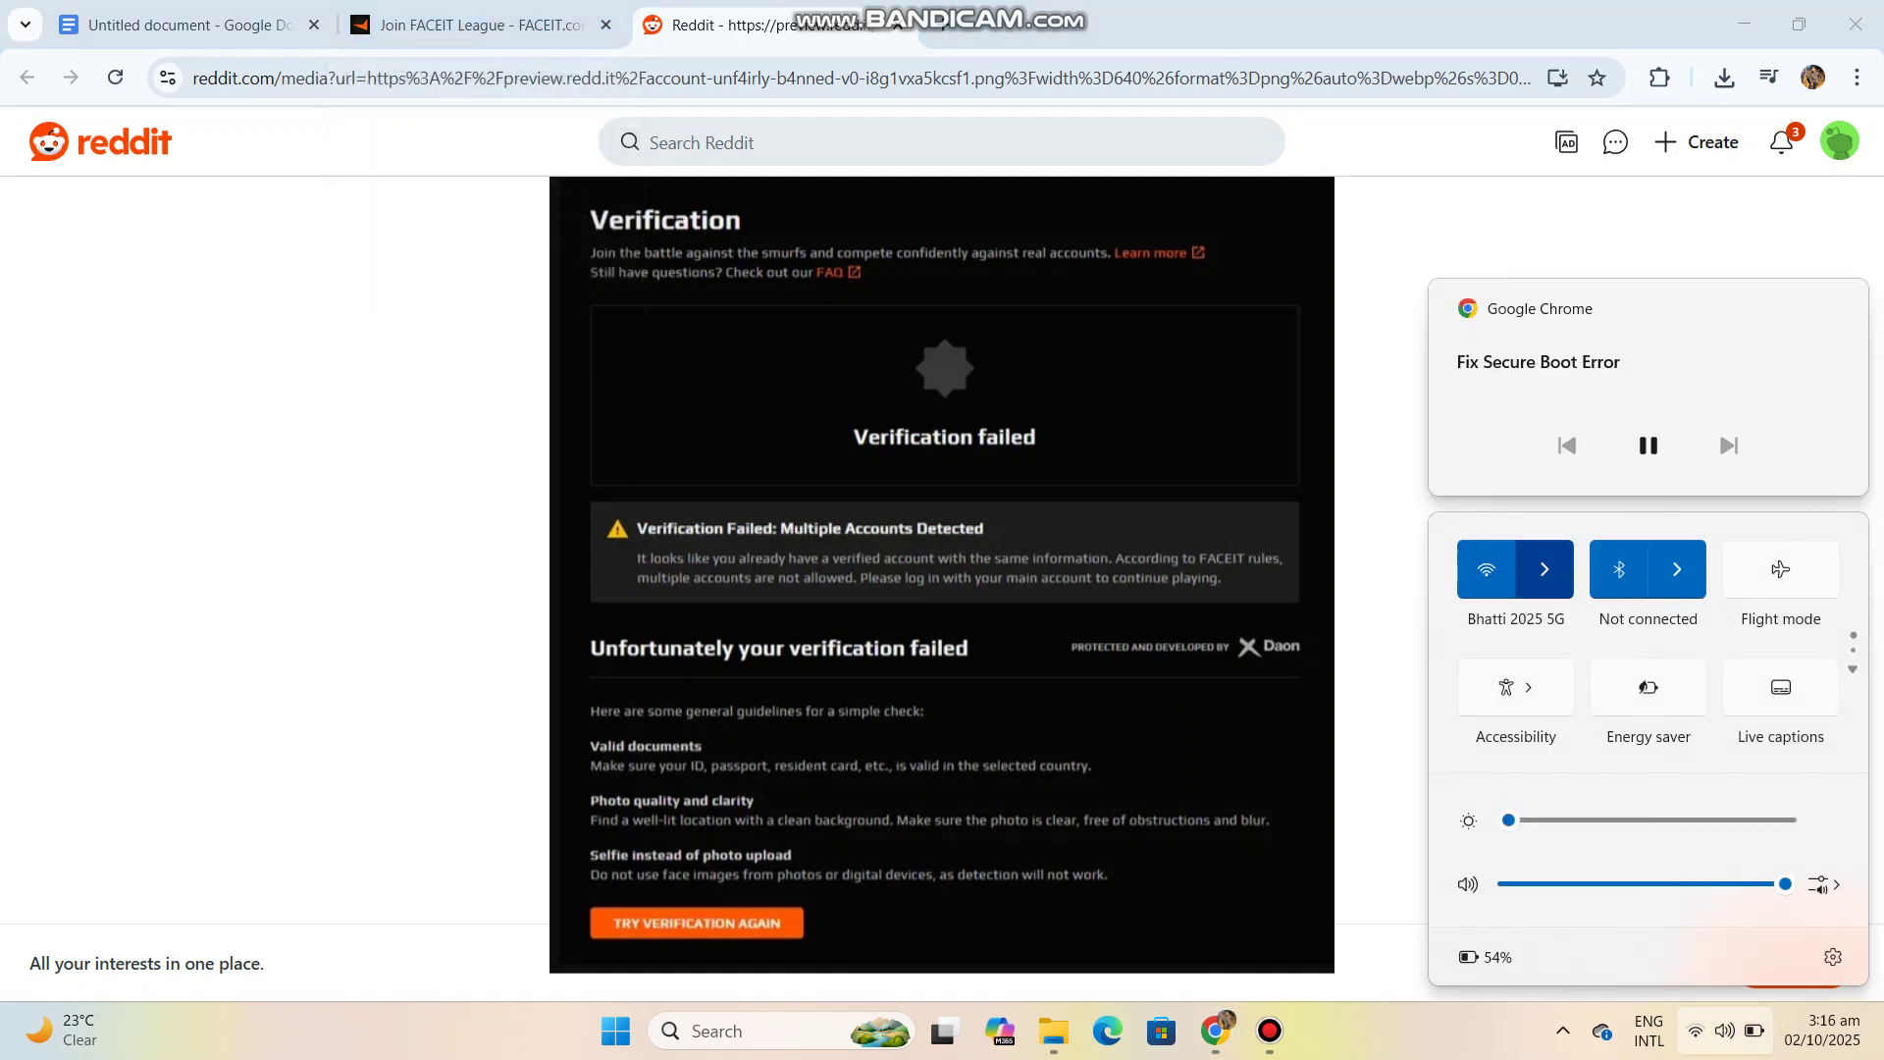
click(1545, 568)
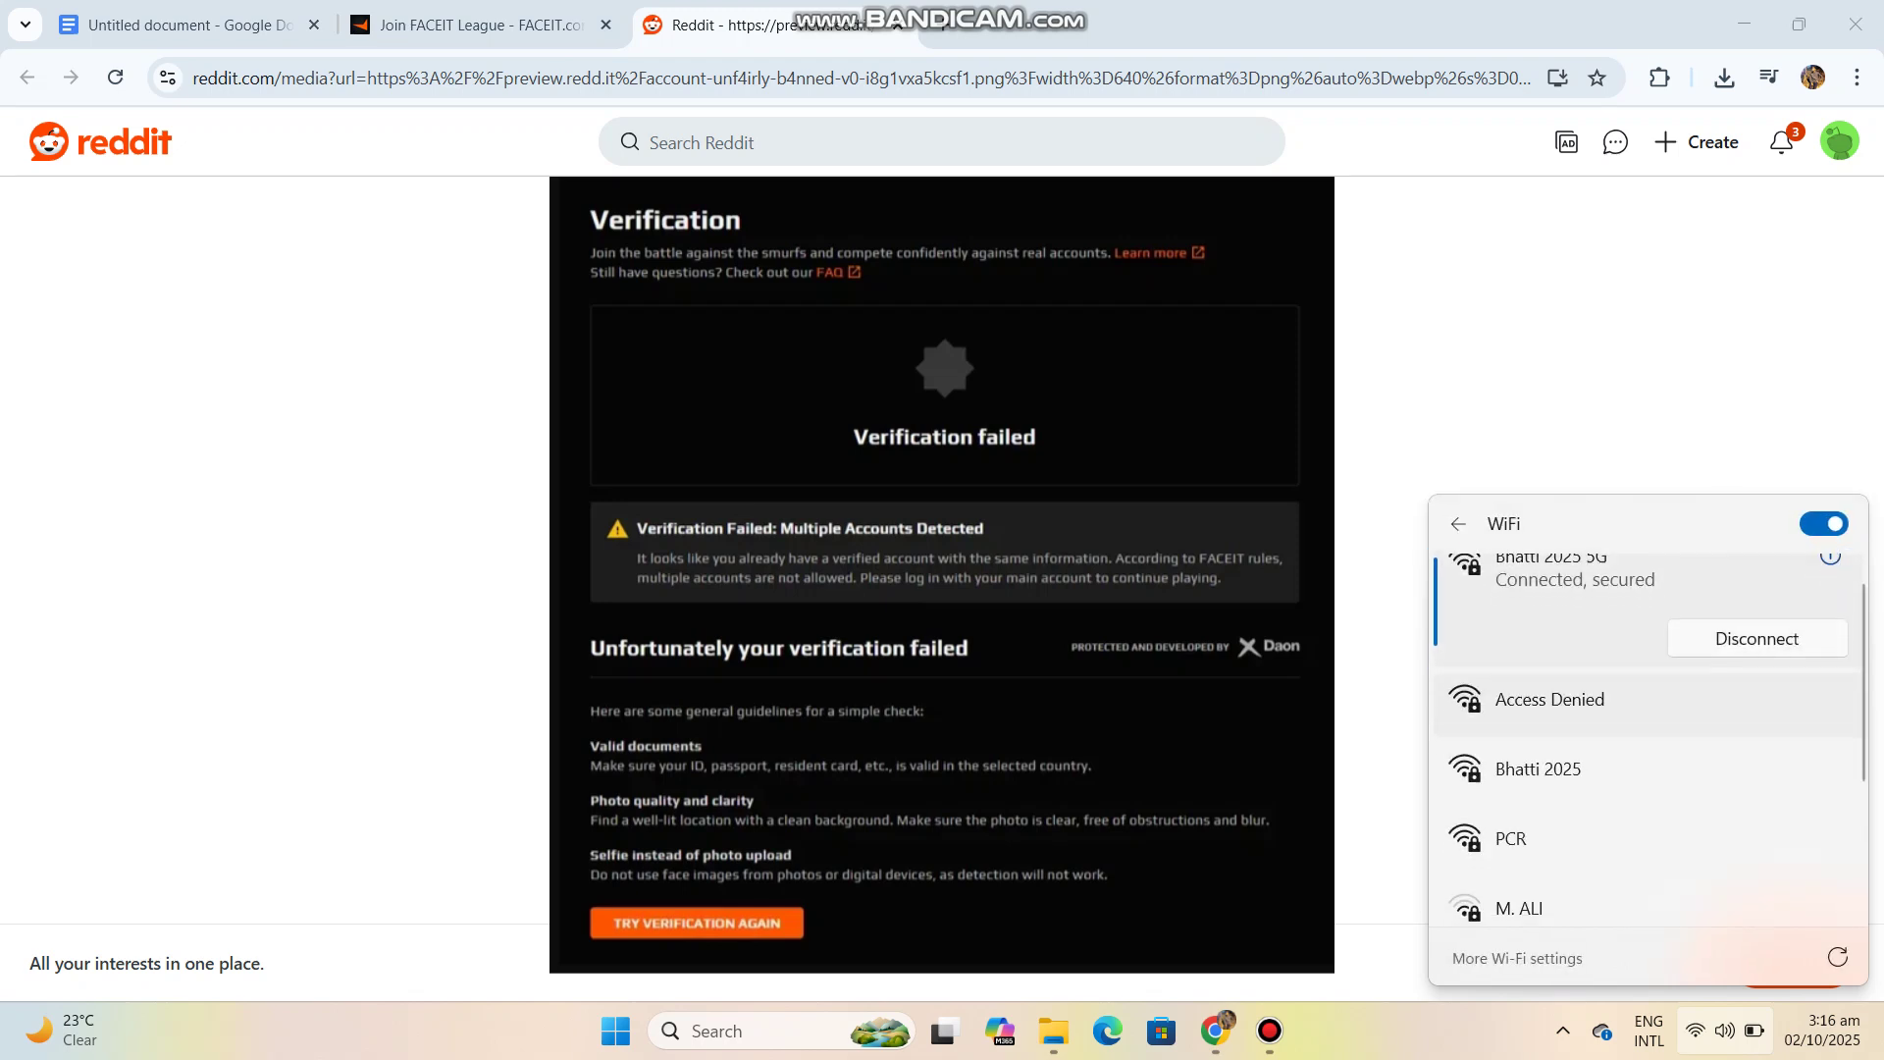
scroll(1649, 736, down, 3)
scroll(1649, 736, up, 3)
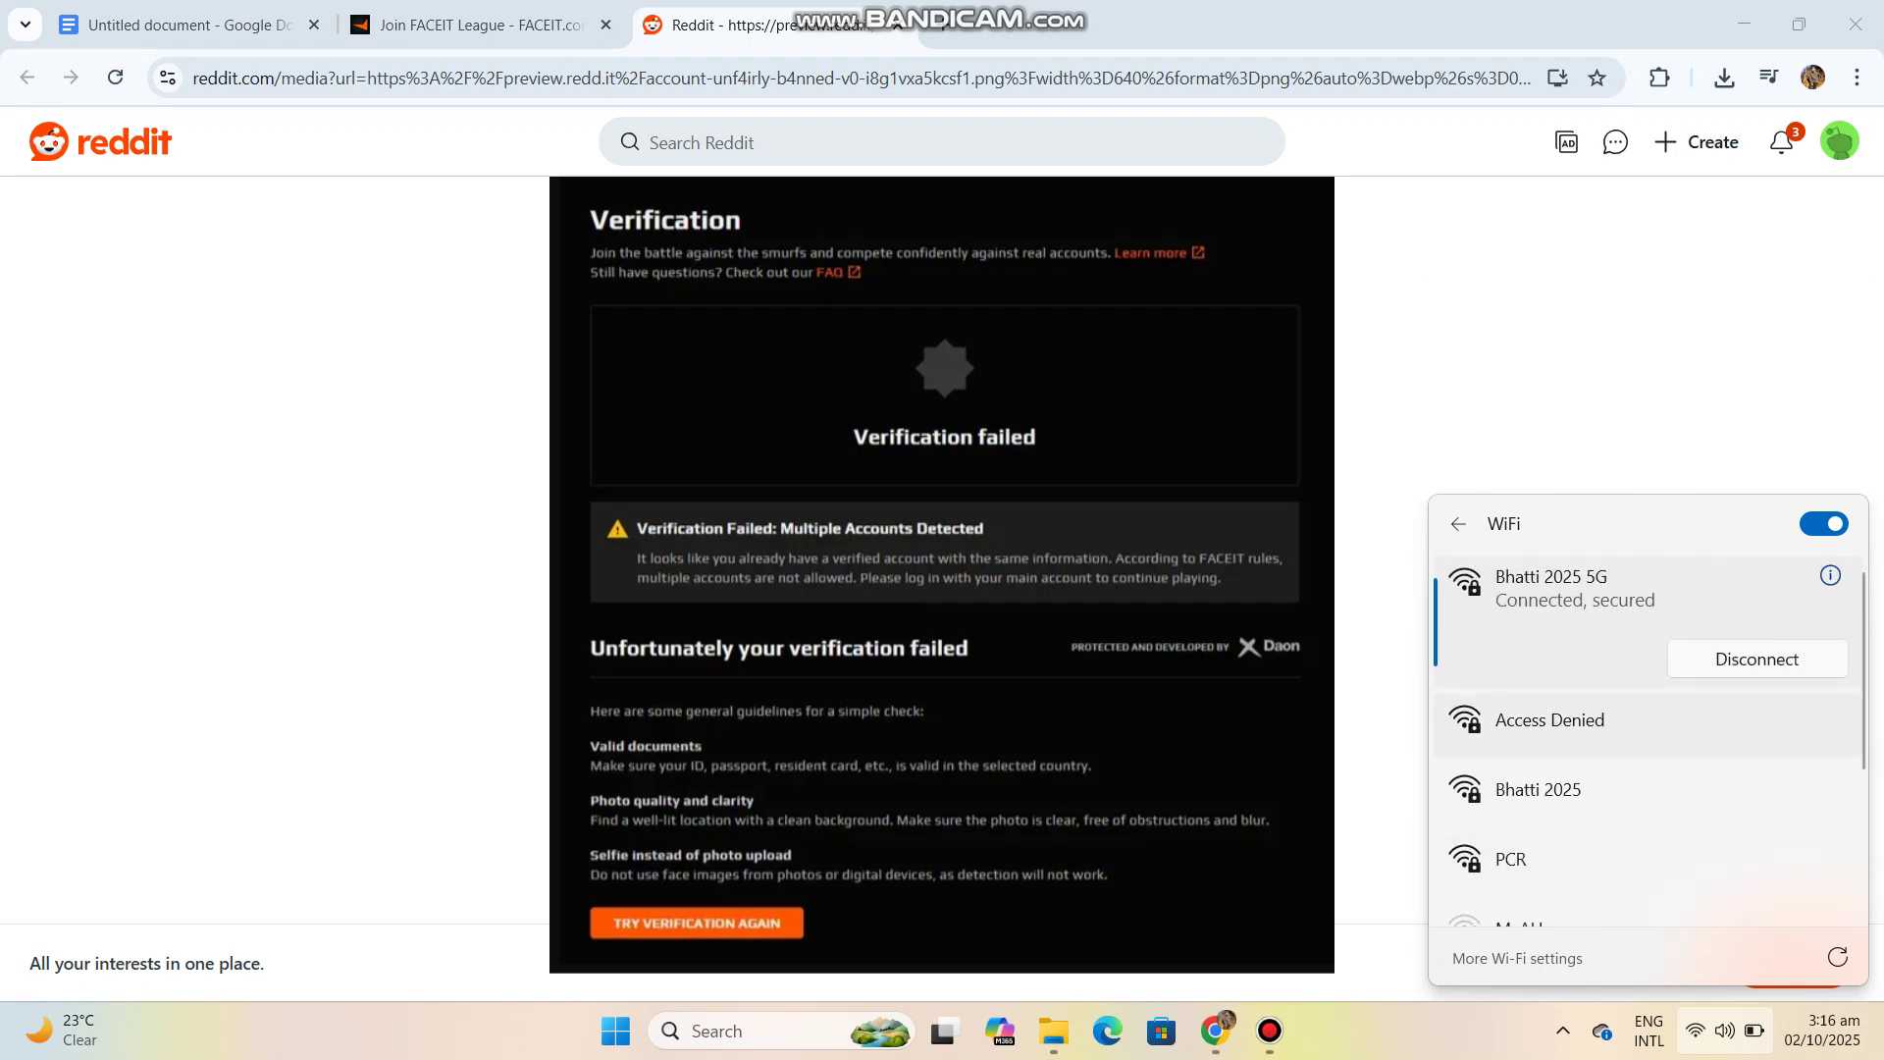
click(1620, 789)
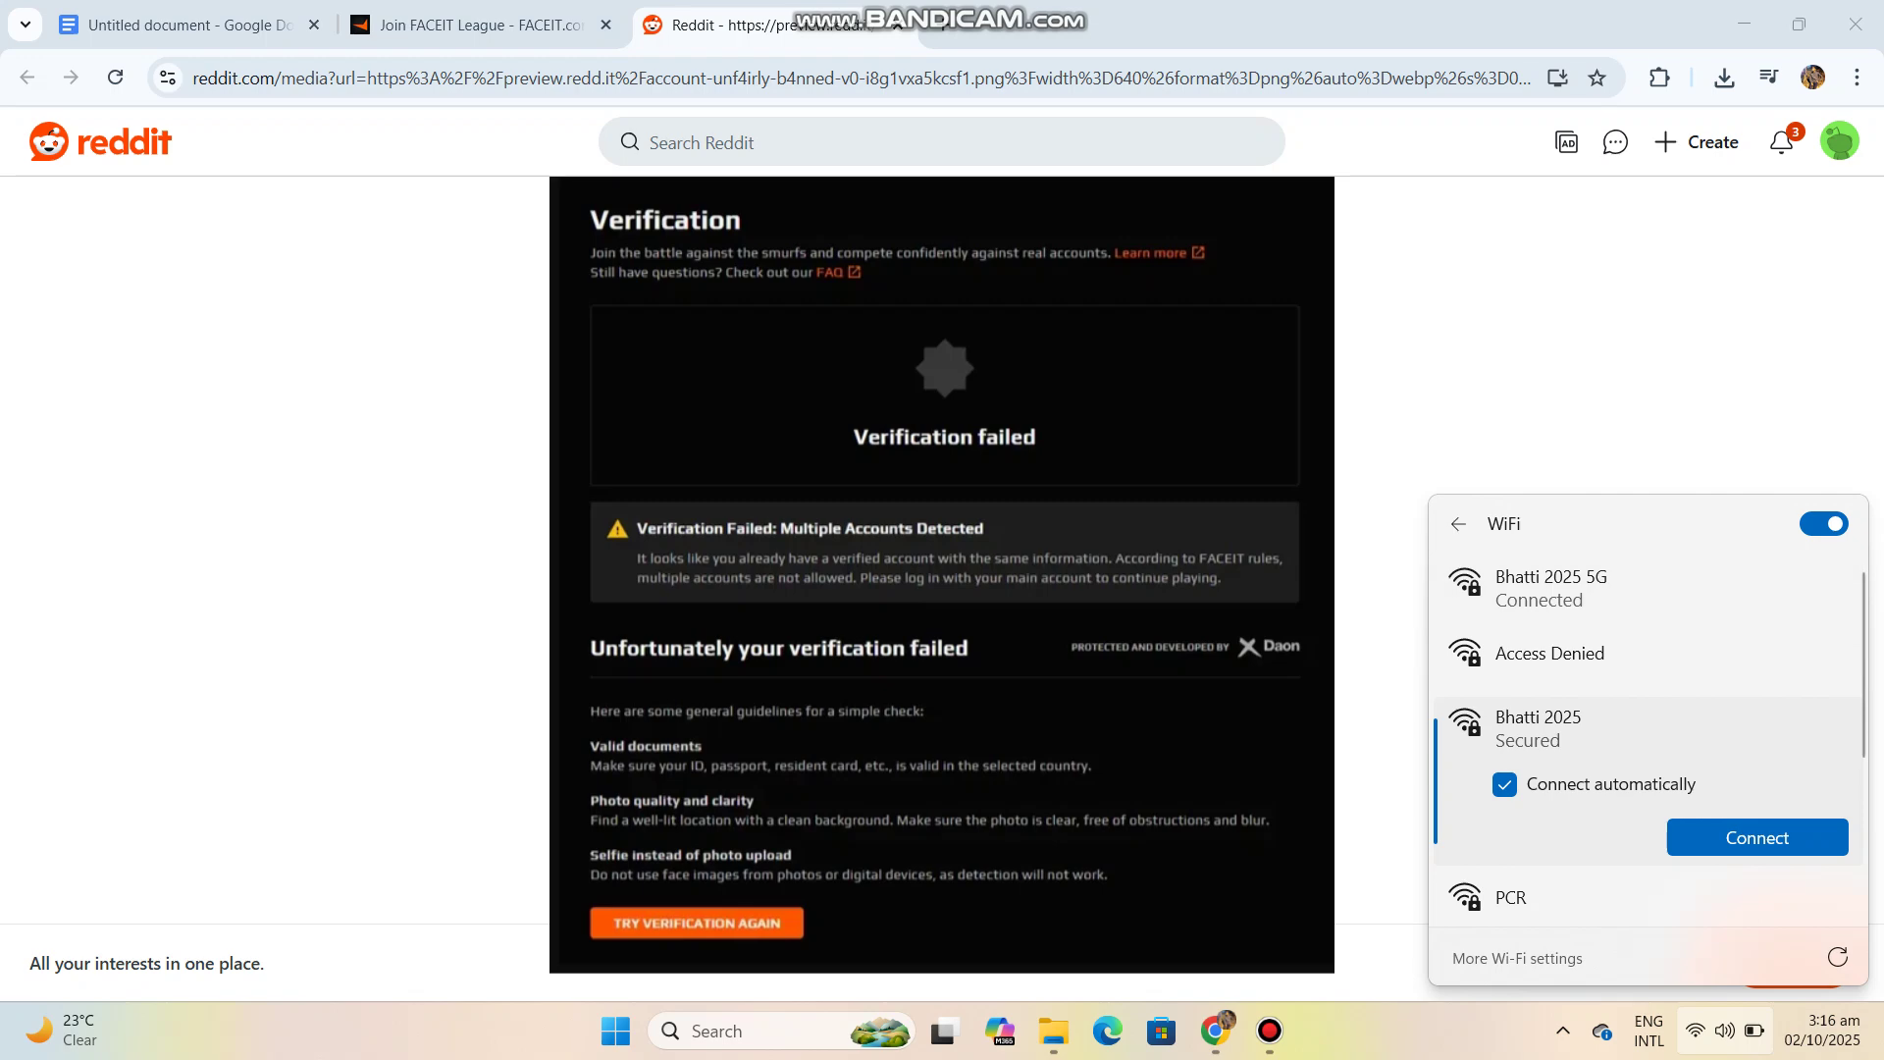
click(177, 23)
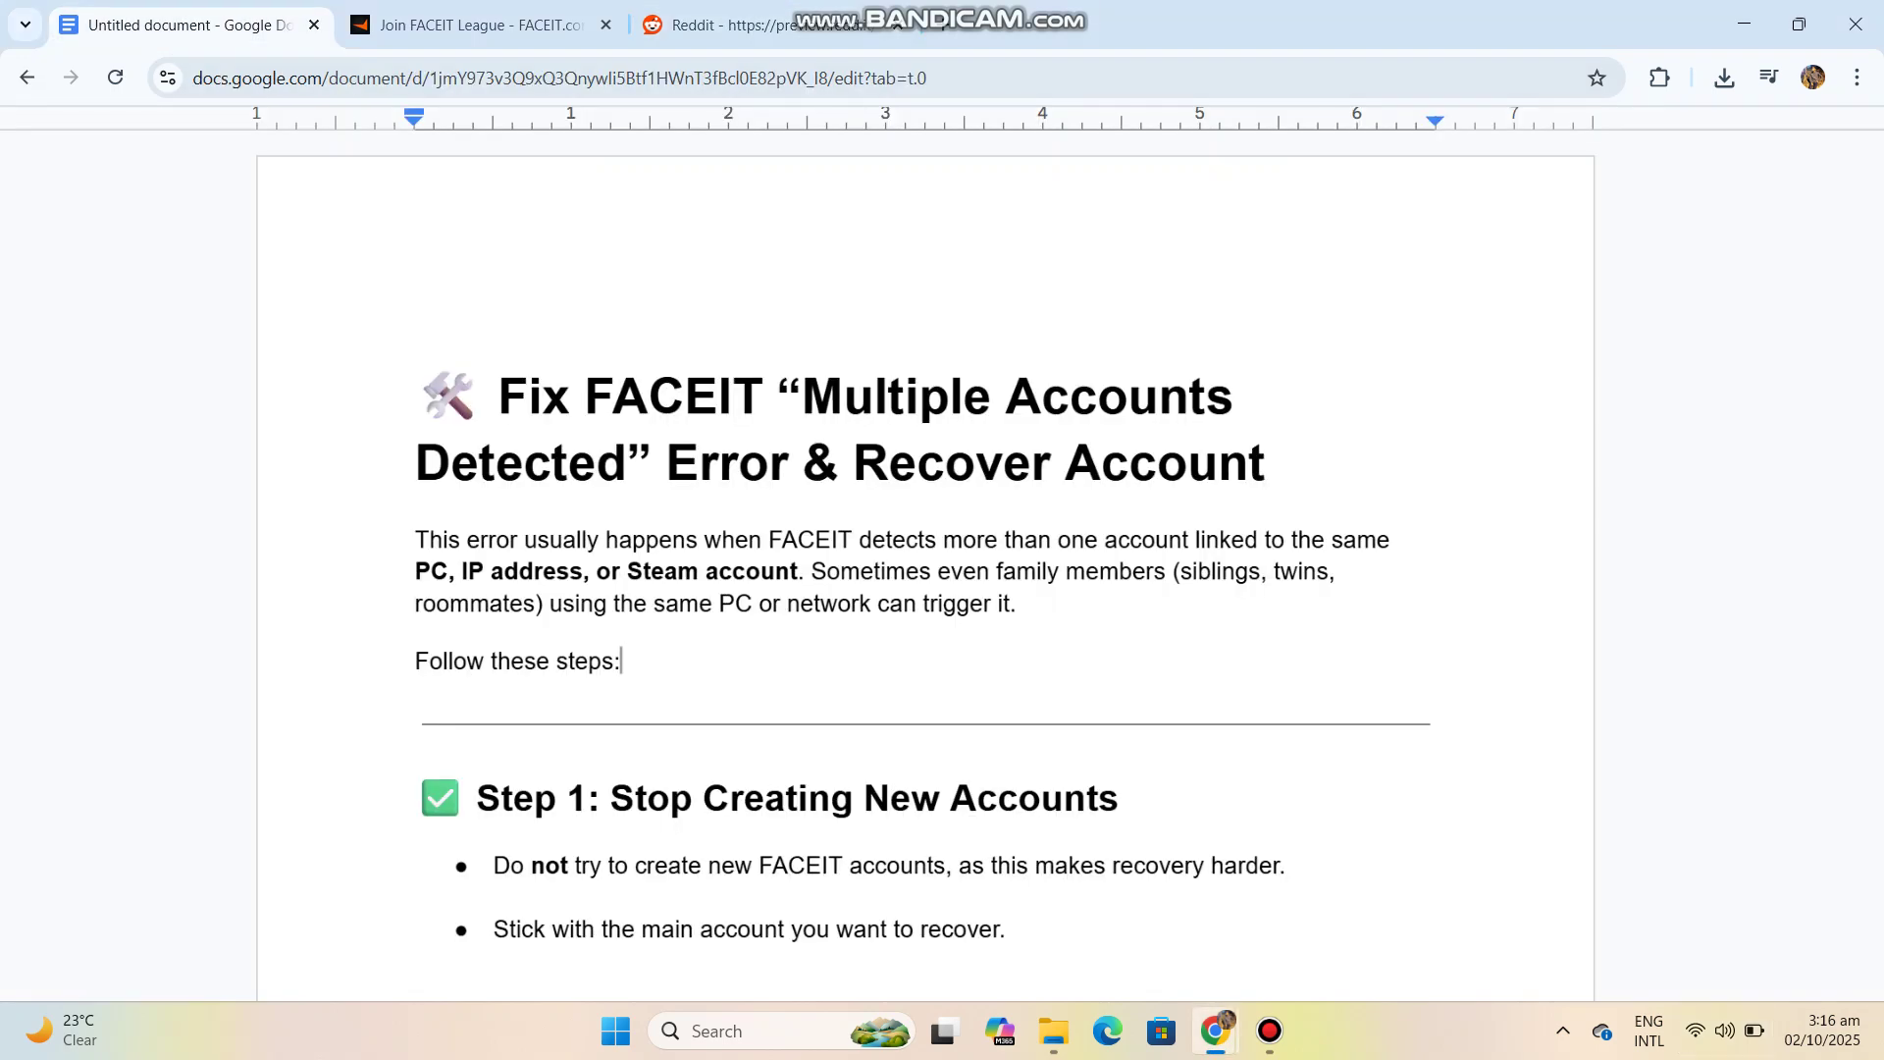
scroll(942, 590, down, 3)
scroll(942, 589, down, 1)
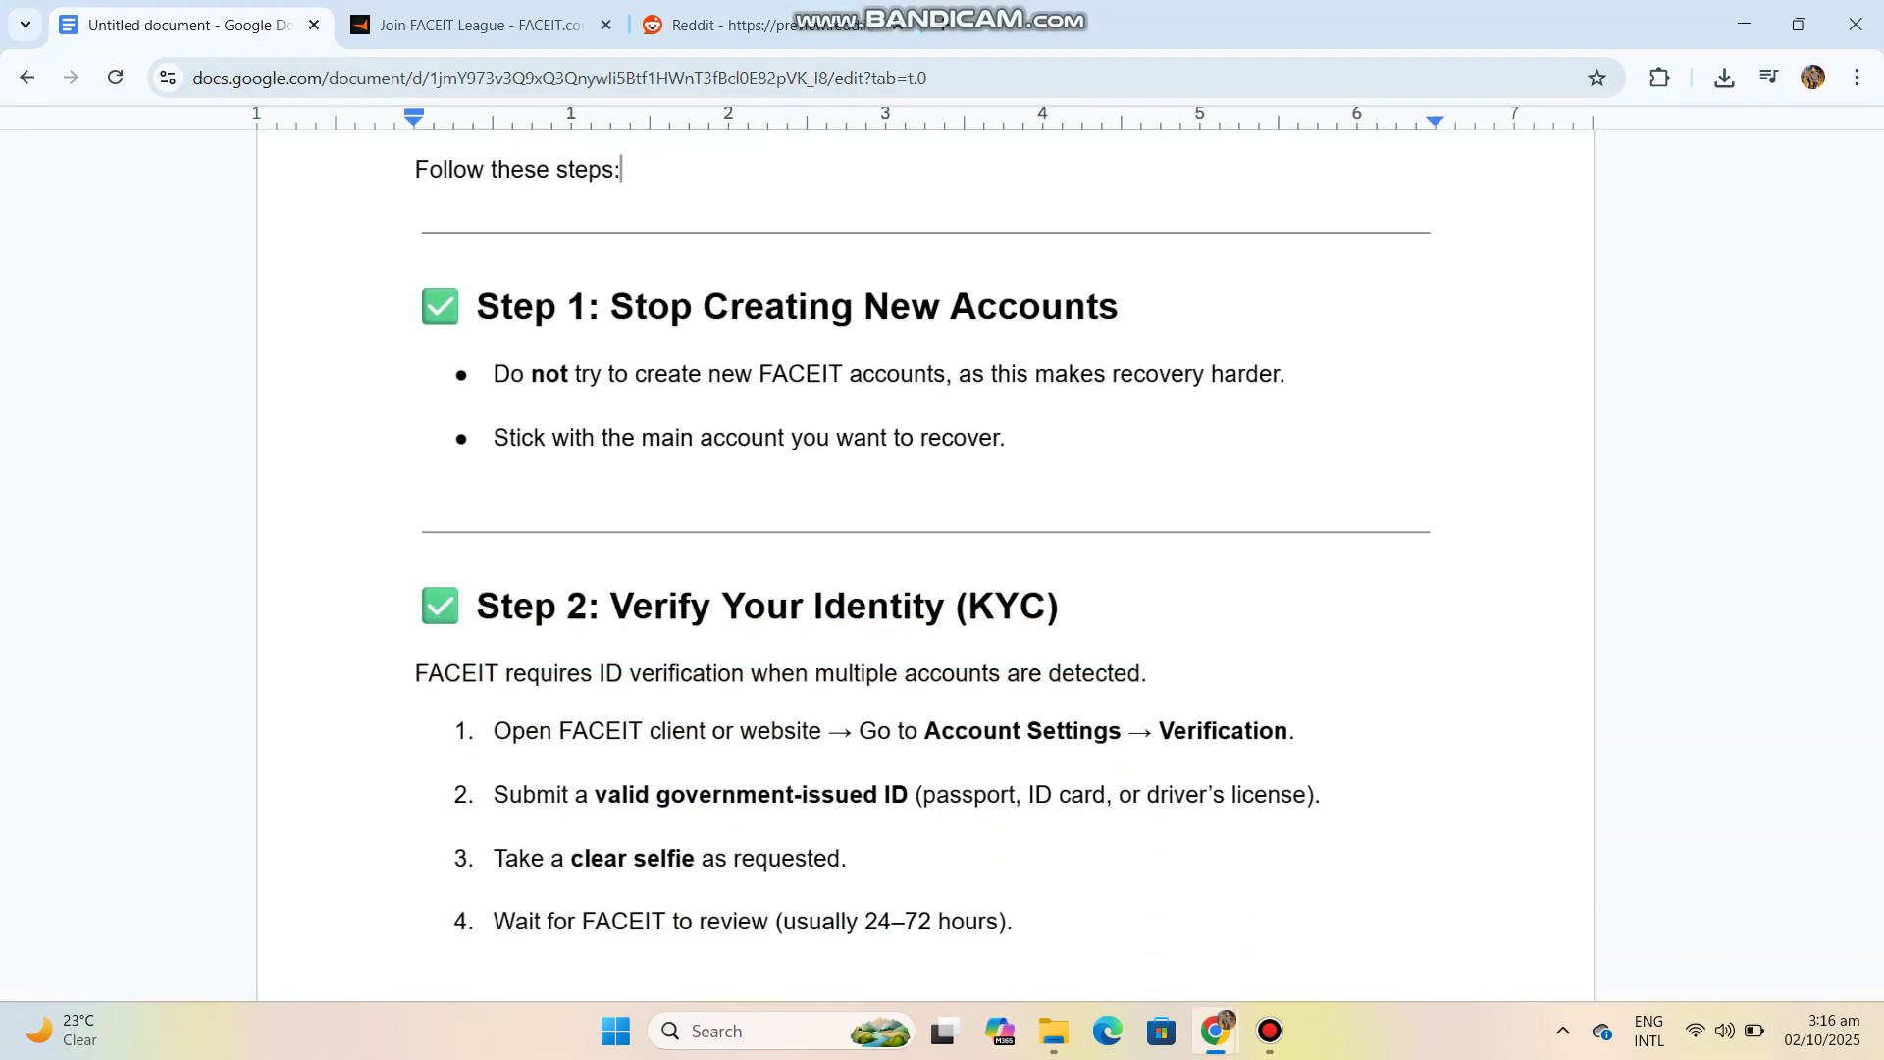
drag(418, 604, 1080, 604)
scroll(943, 589, down, 1)
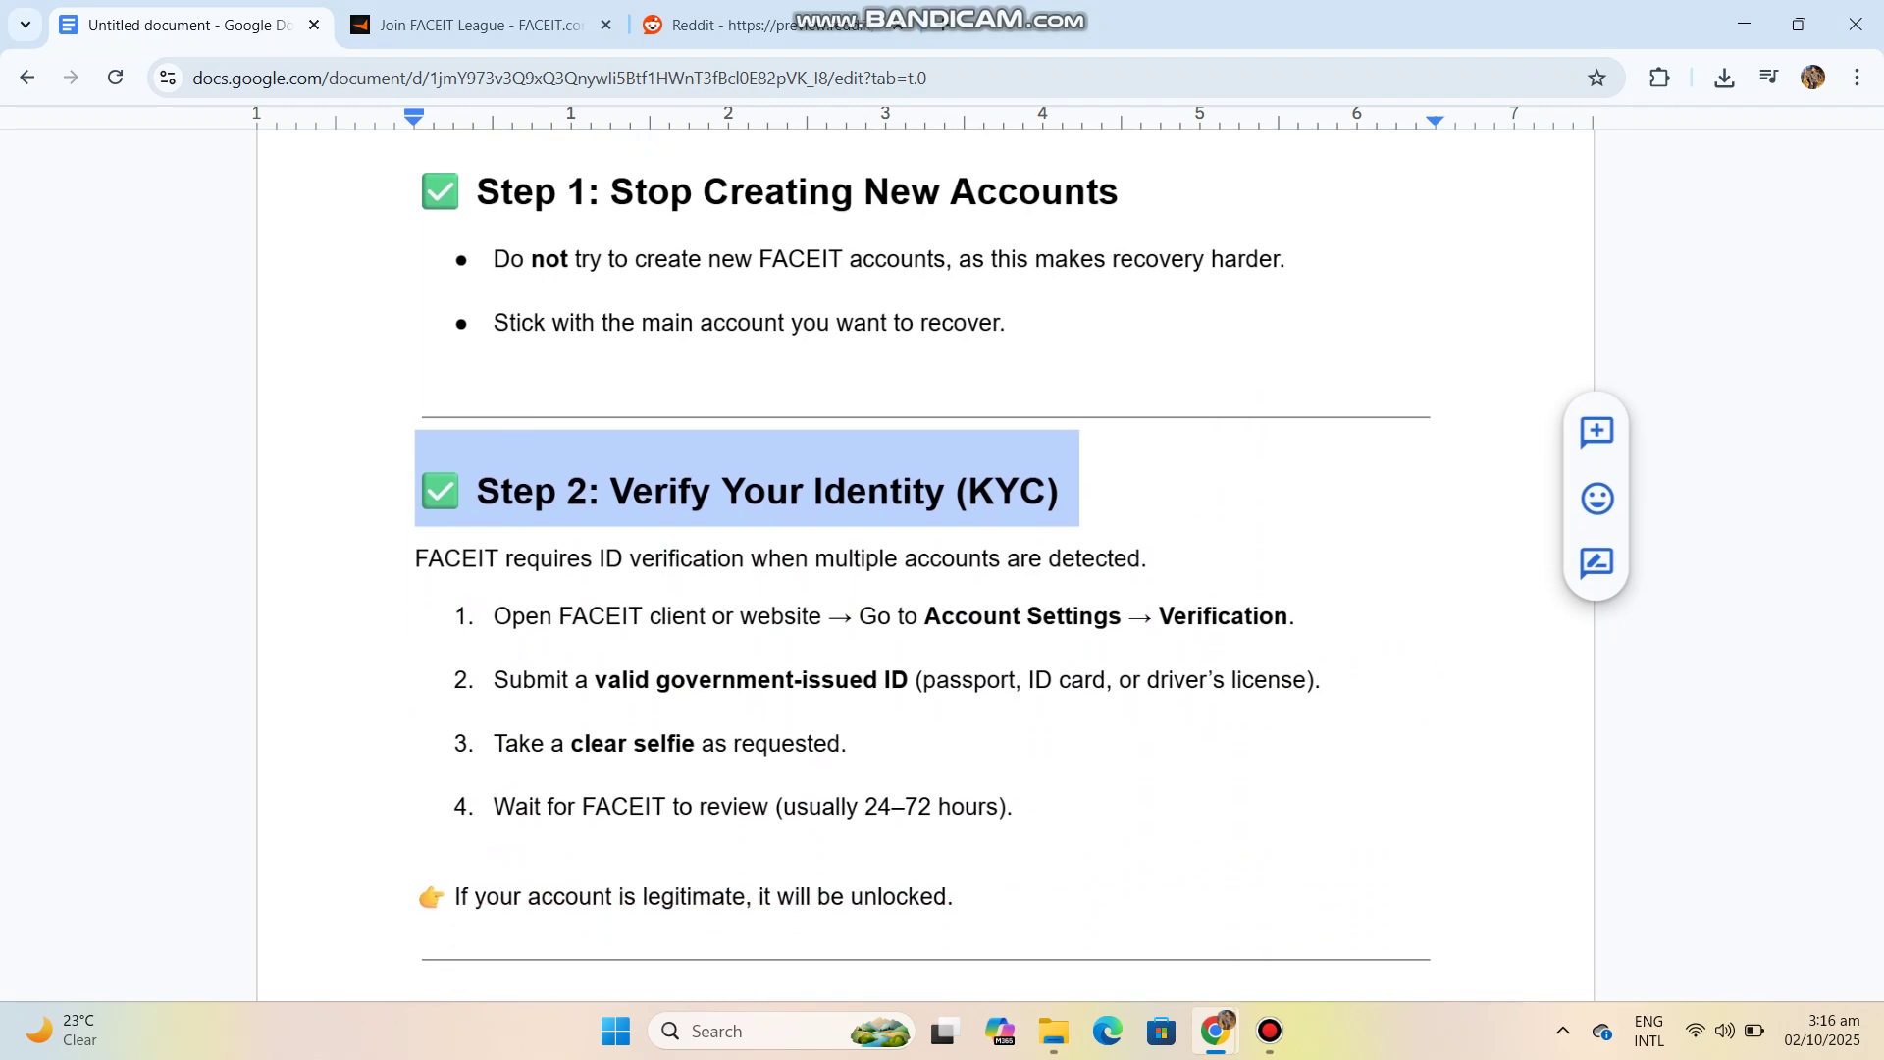
scroll(942, 589, up, 1)
scroll(943, 589, down, 1)
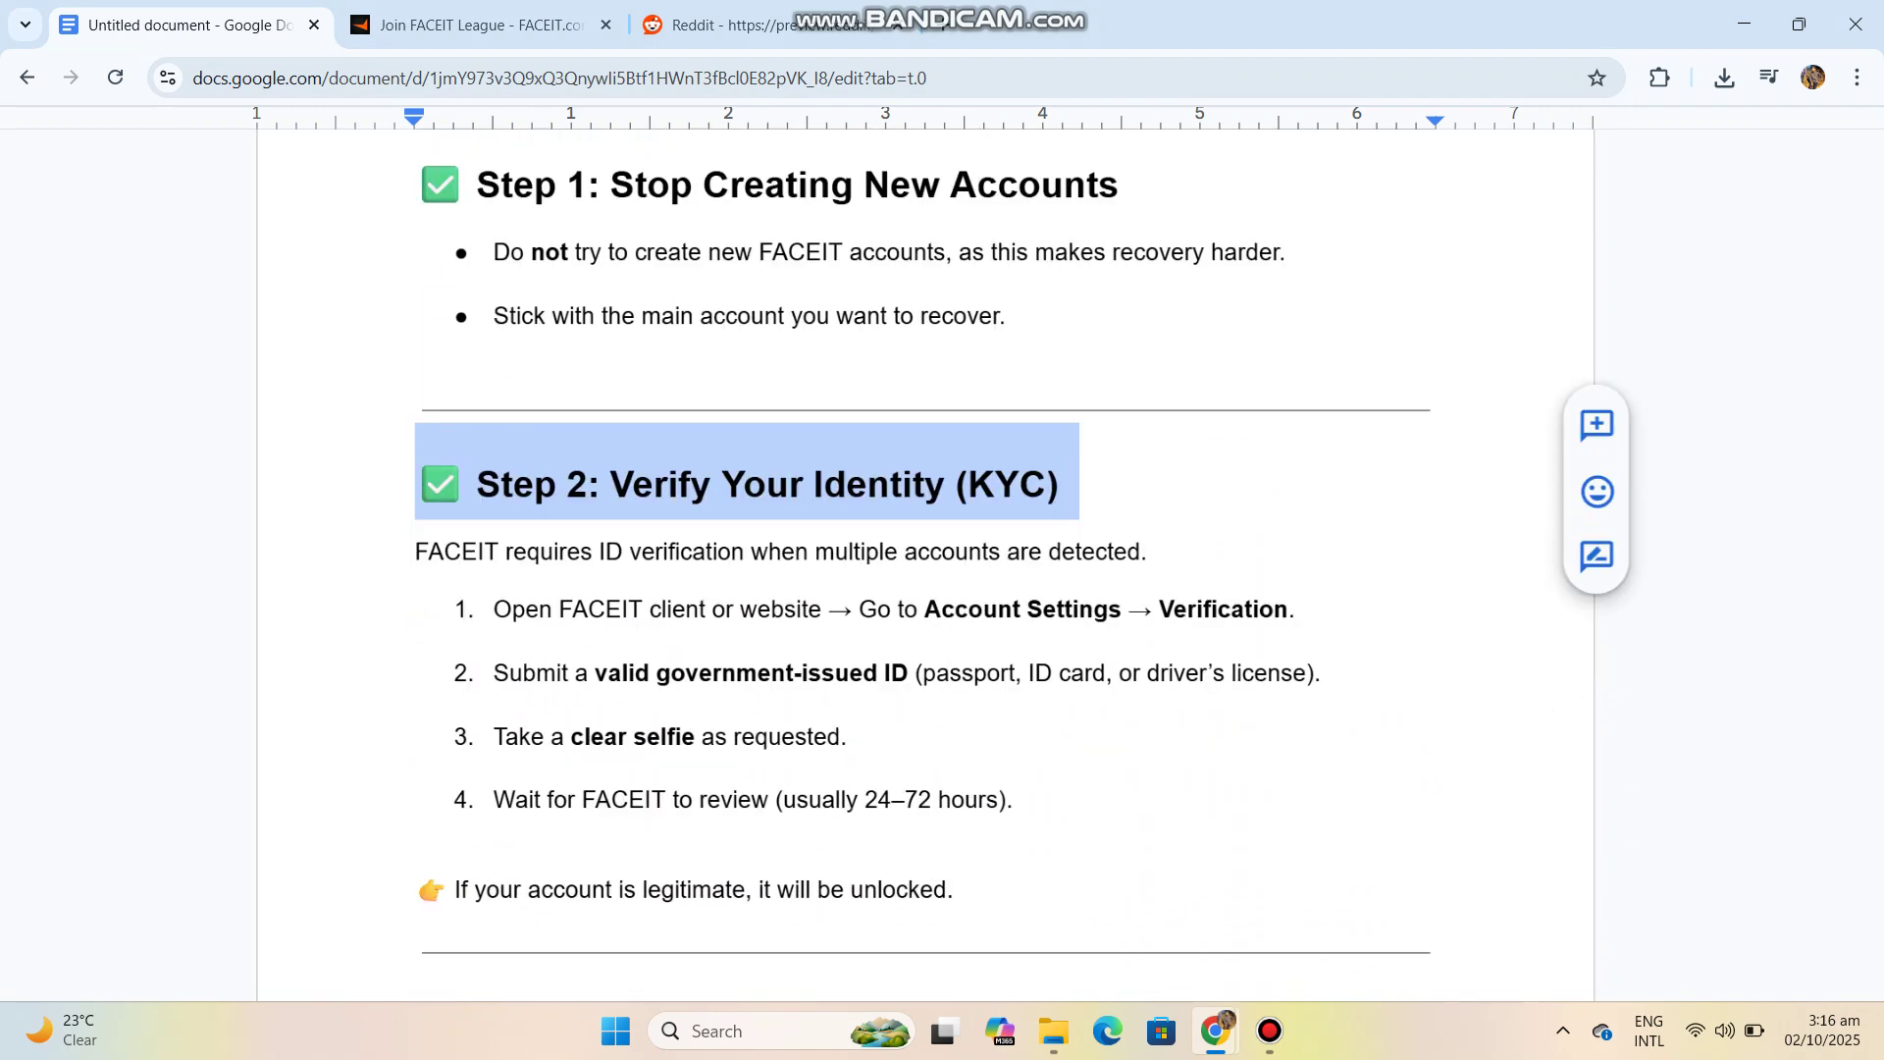
triple_click(525, 551)
triple_click(653, 608)
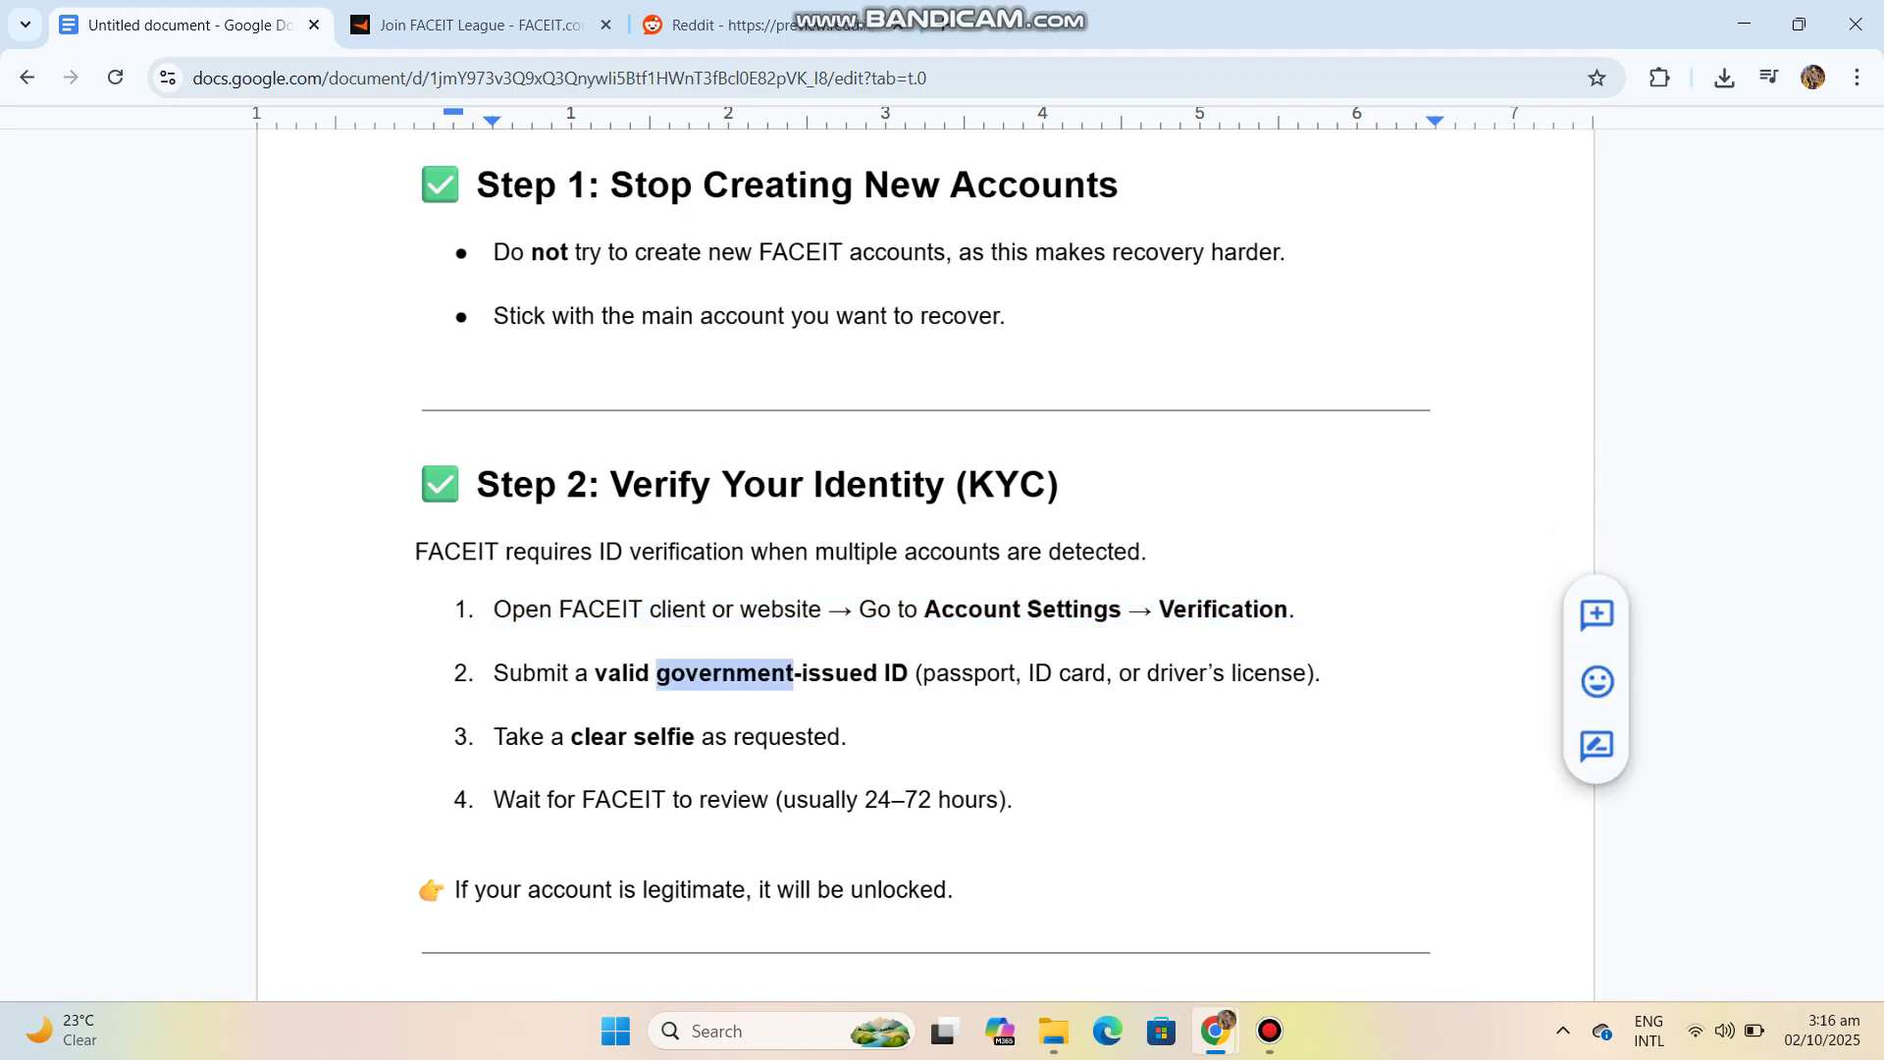
triple_click(715, 673)
click(772, 737)
triple_click(501, 846)
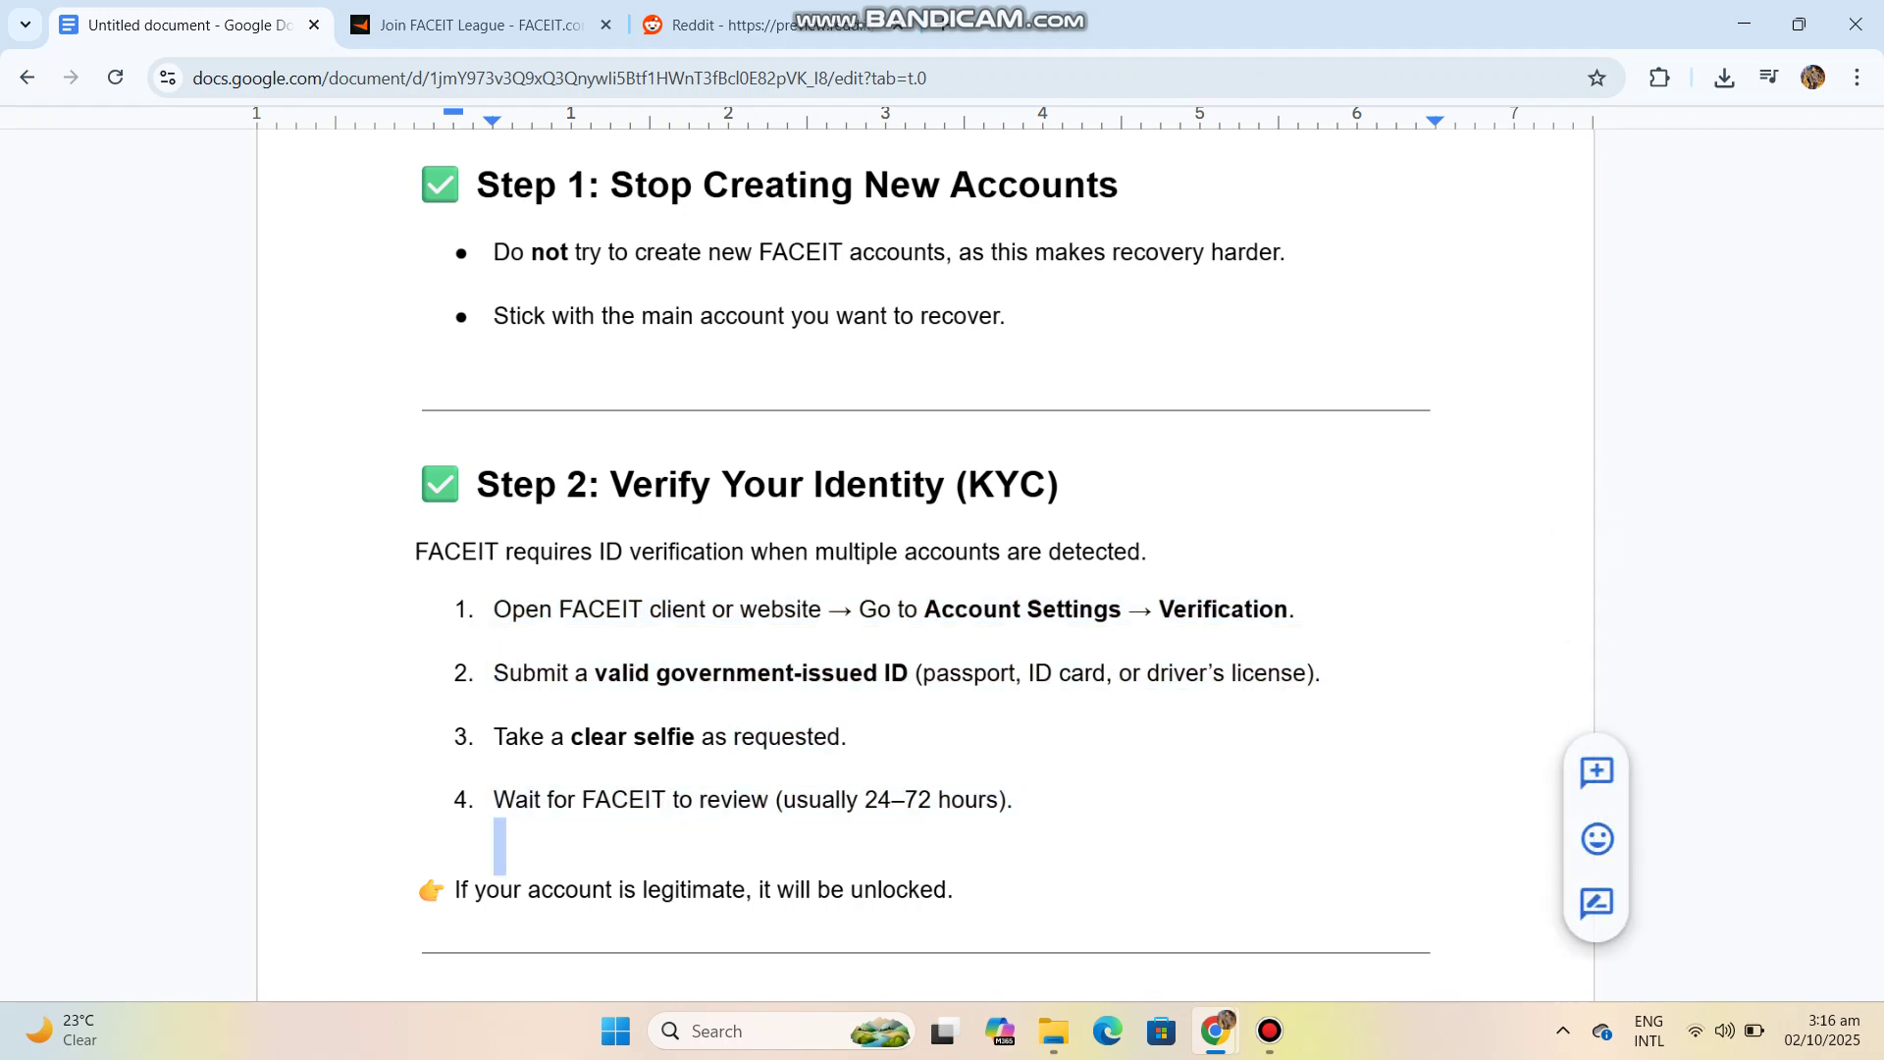
triple_click(825, 799)
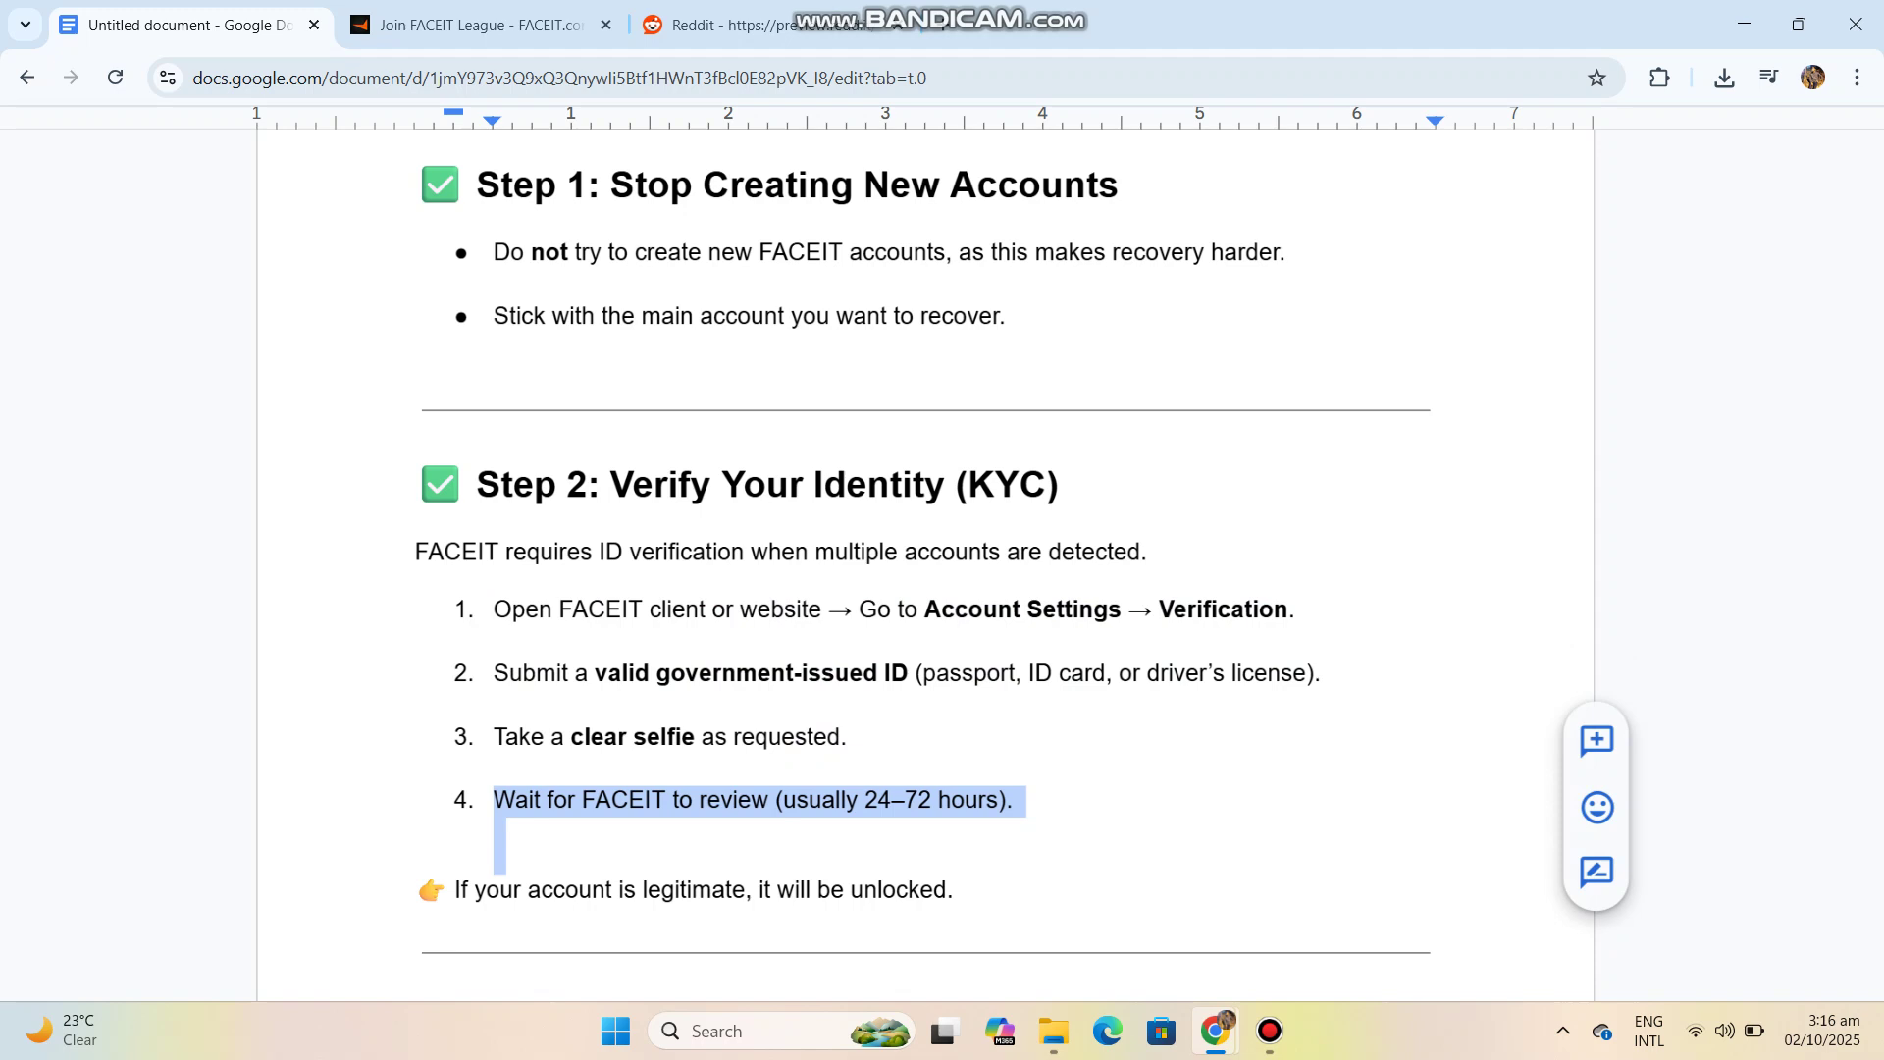
scroll(942, 589, down, 2)
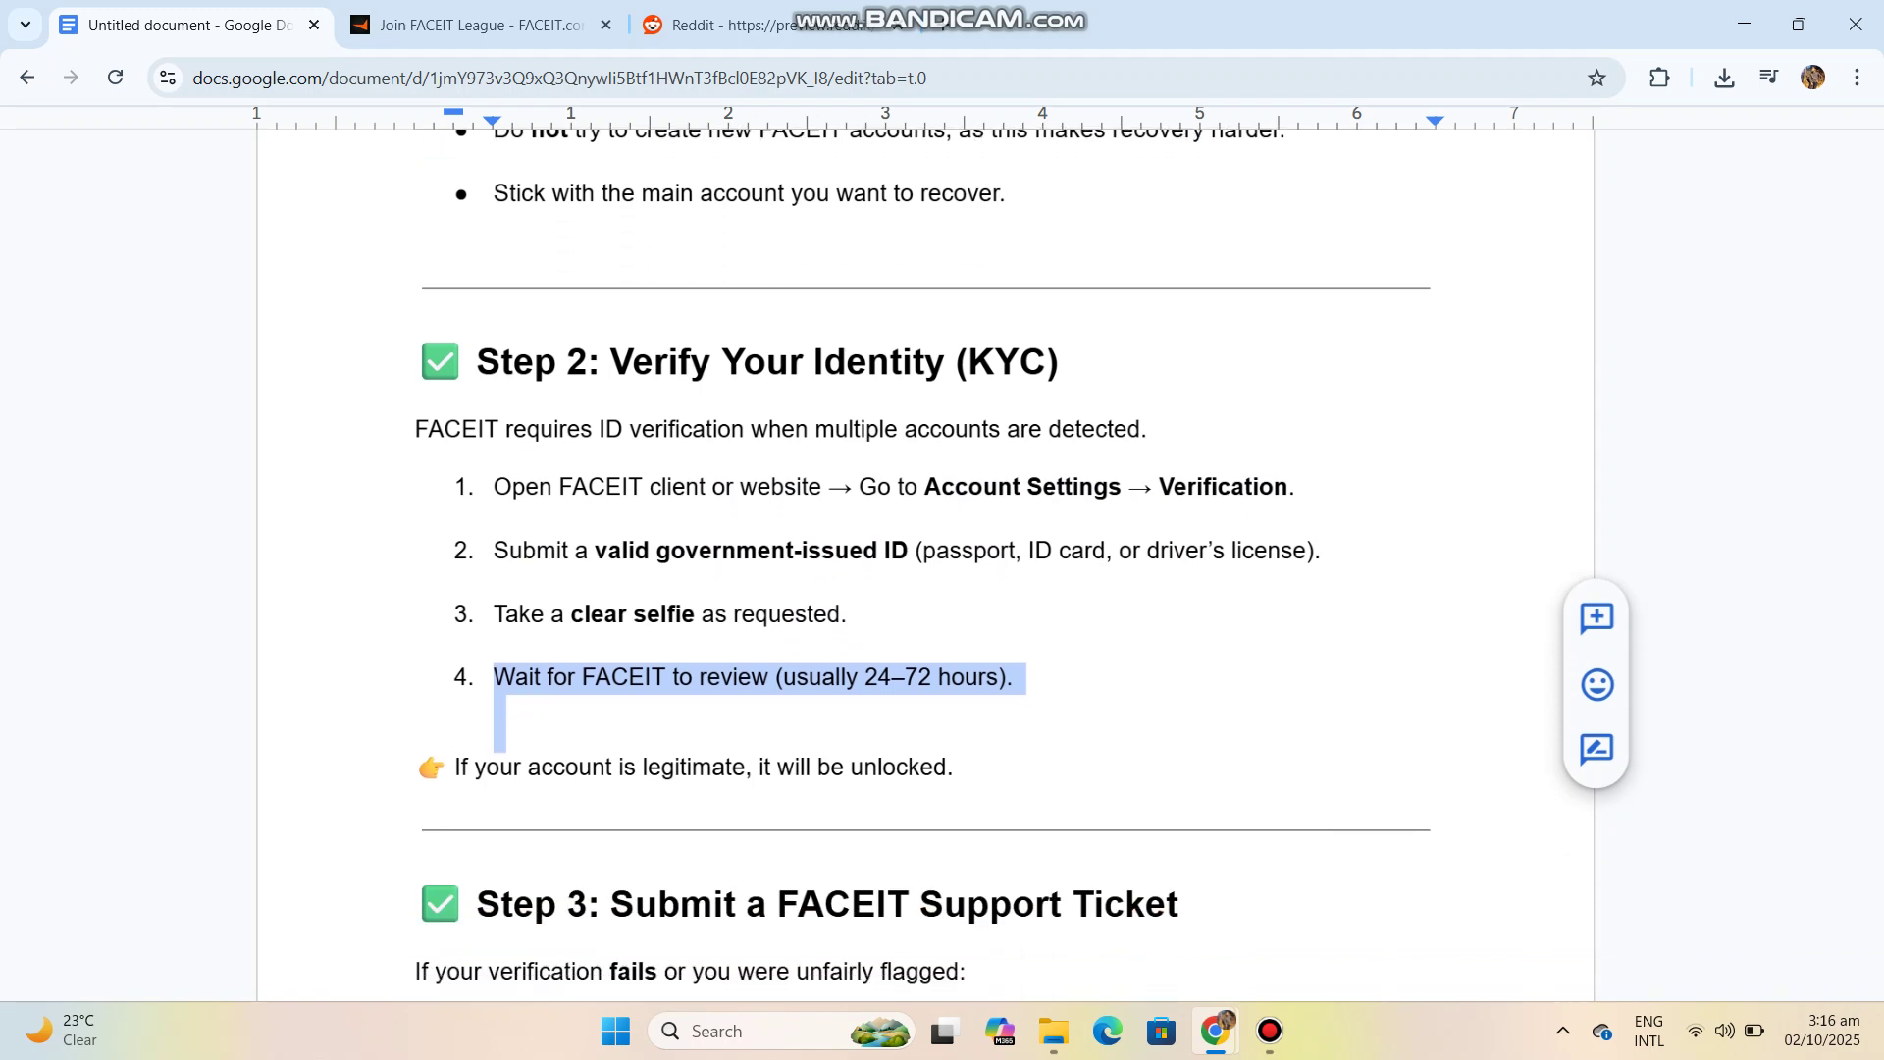
scroll(942, 589, up, 2)
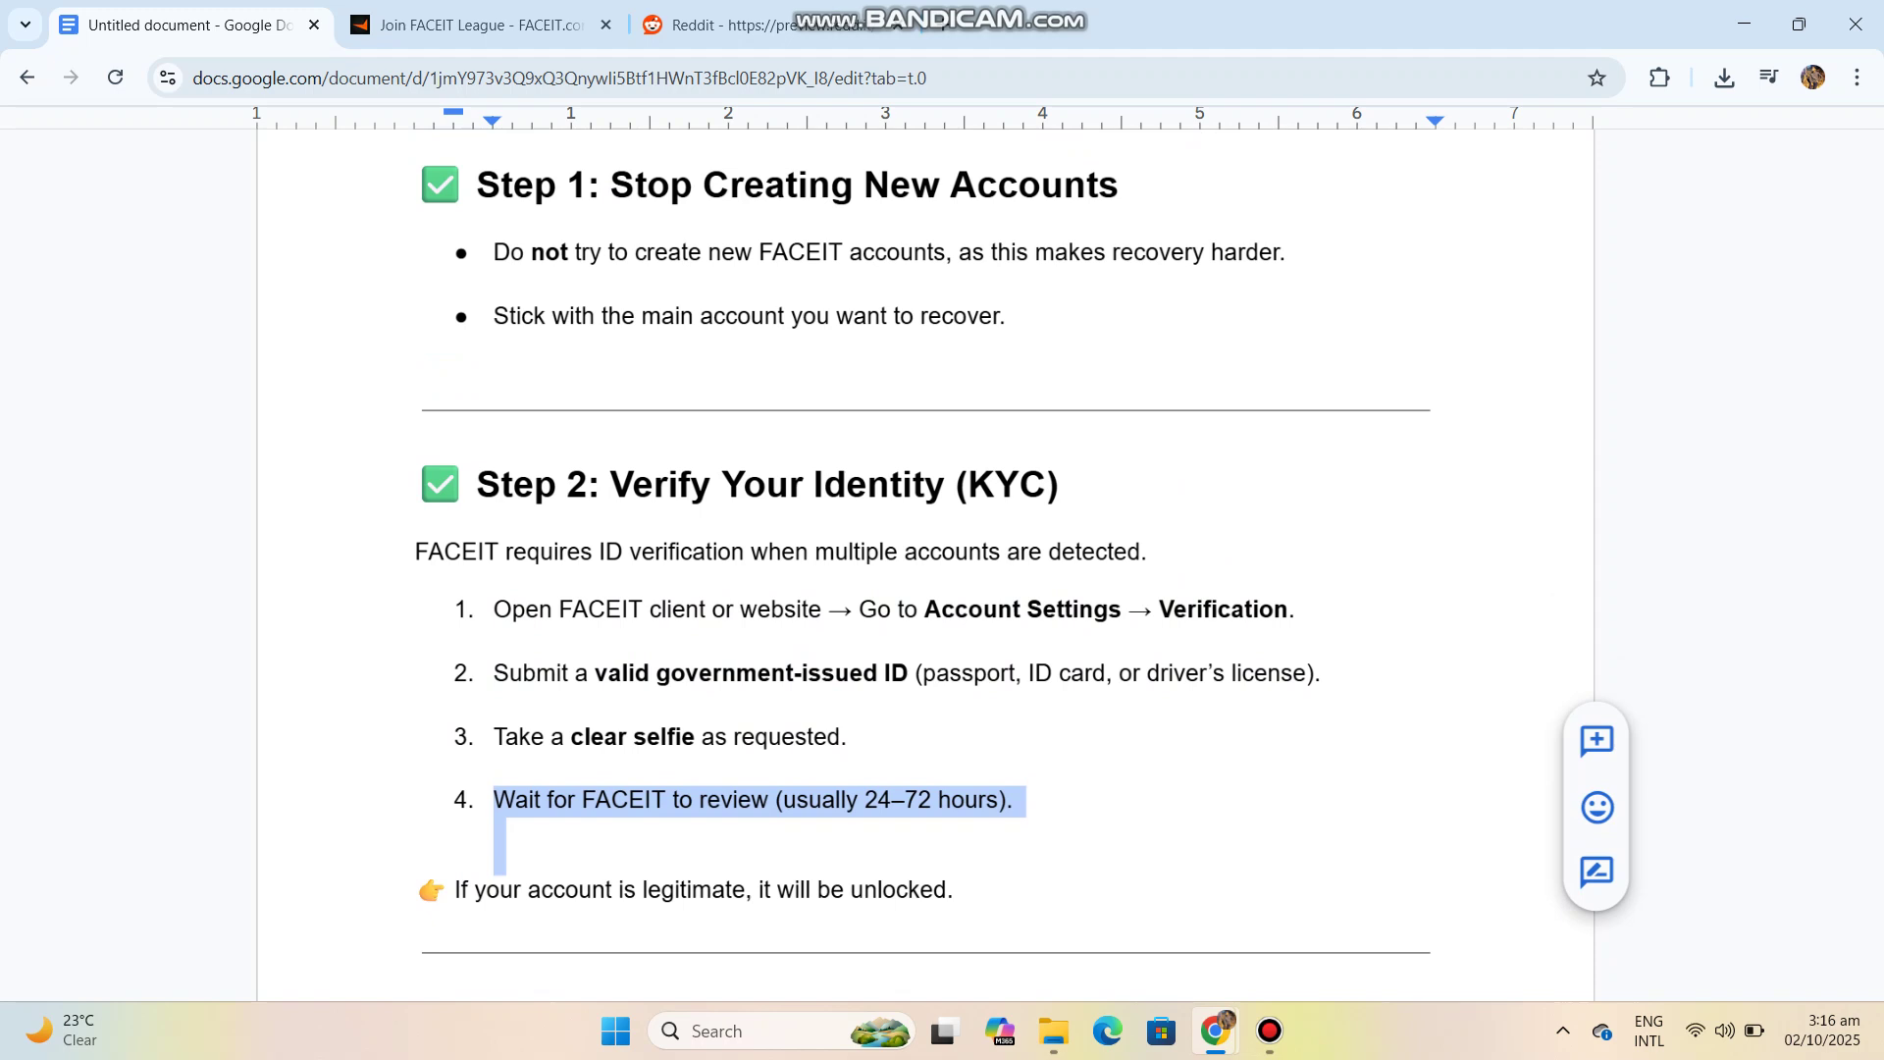
Push the Step 3 heading onto the next page, removing the extra blank line
triple_click(898, 889)
scroll(898, 737, down, 4)
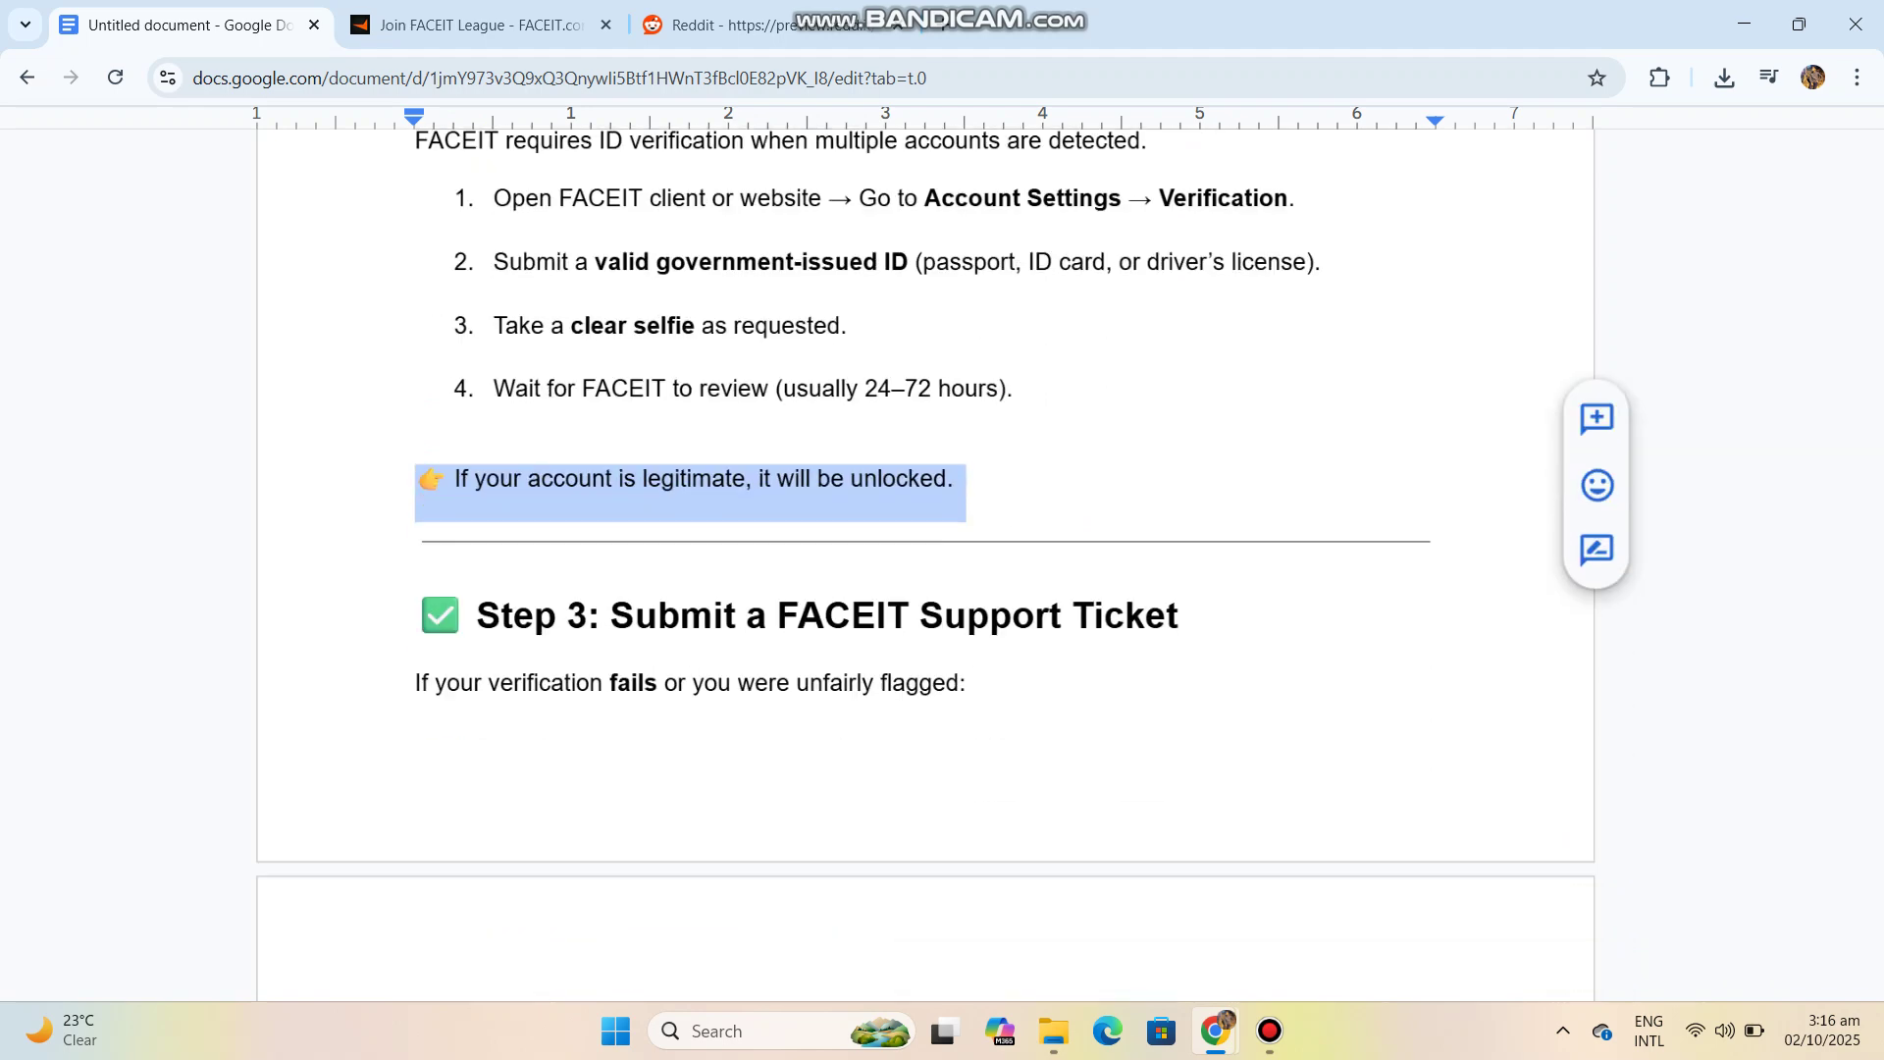
scroll(898, 589, down, 1)
key(Down)
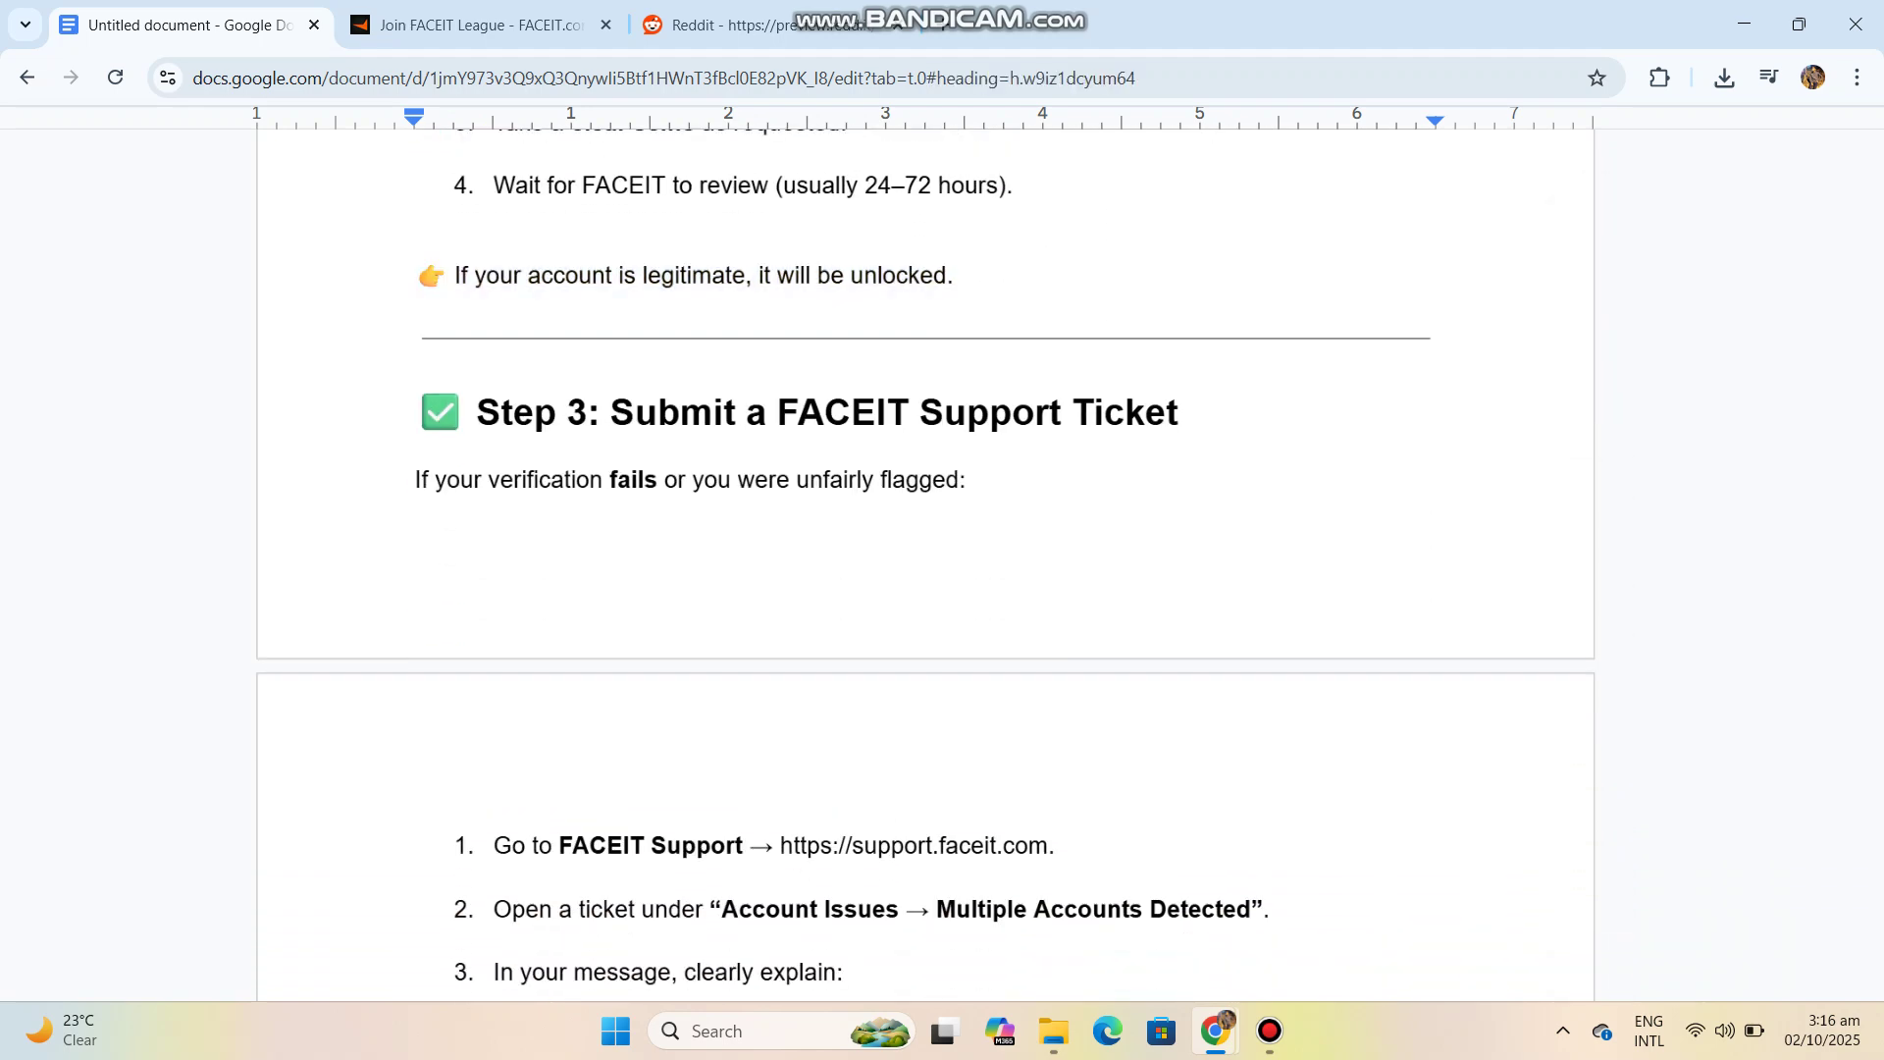
key(Return)
key(Return)
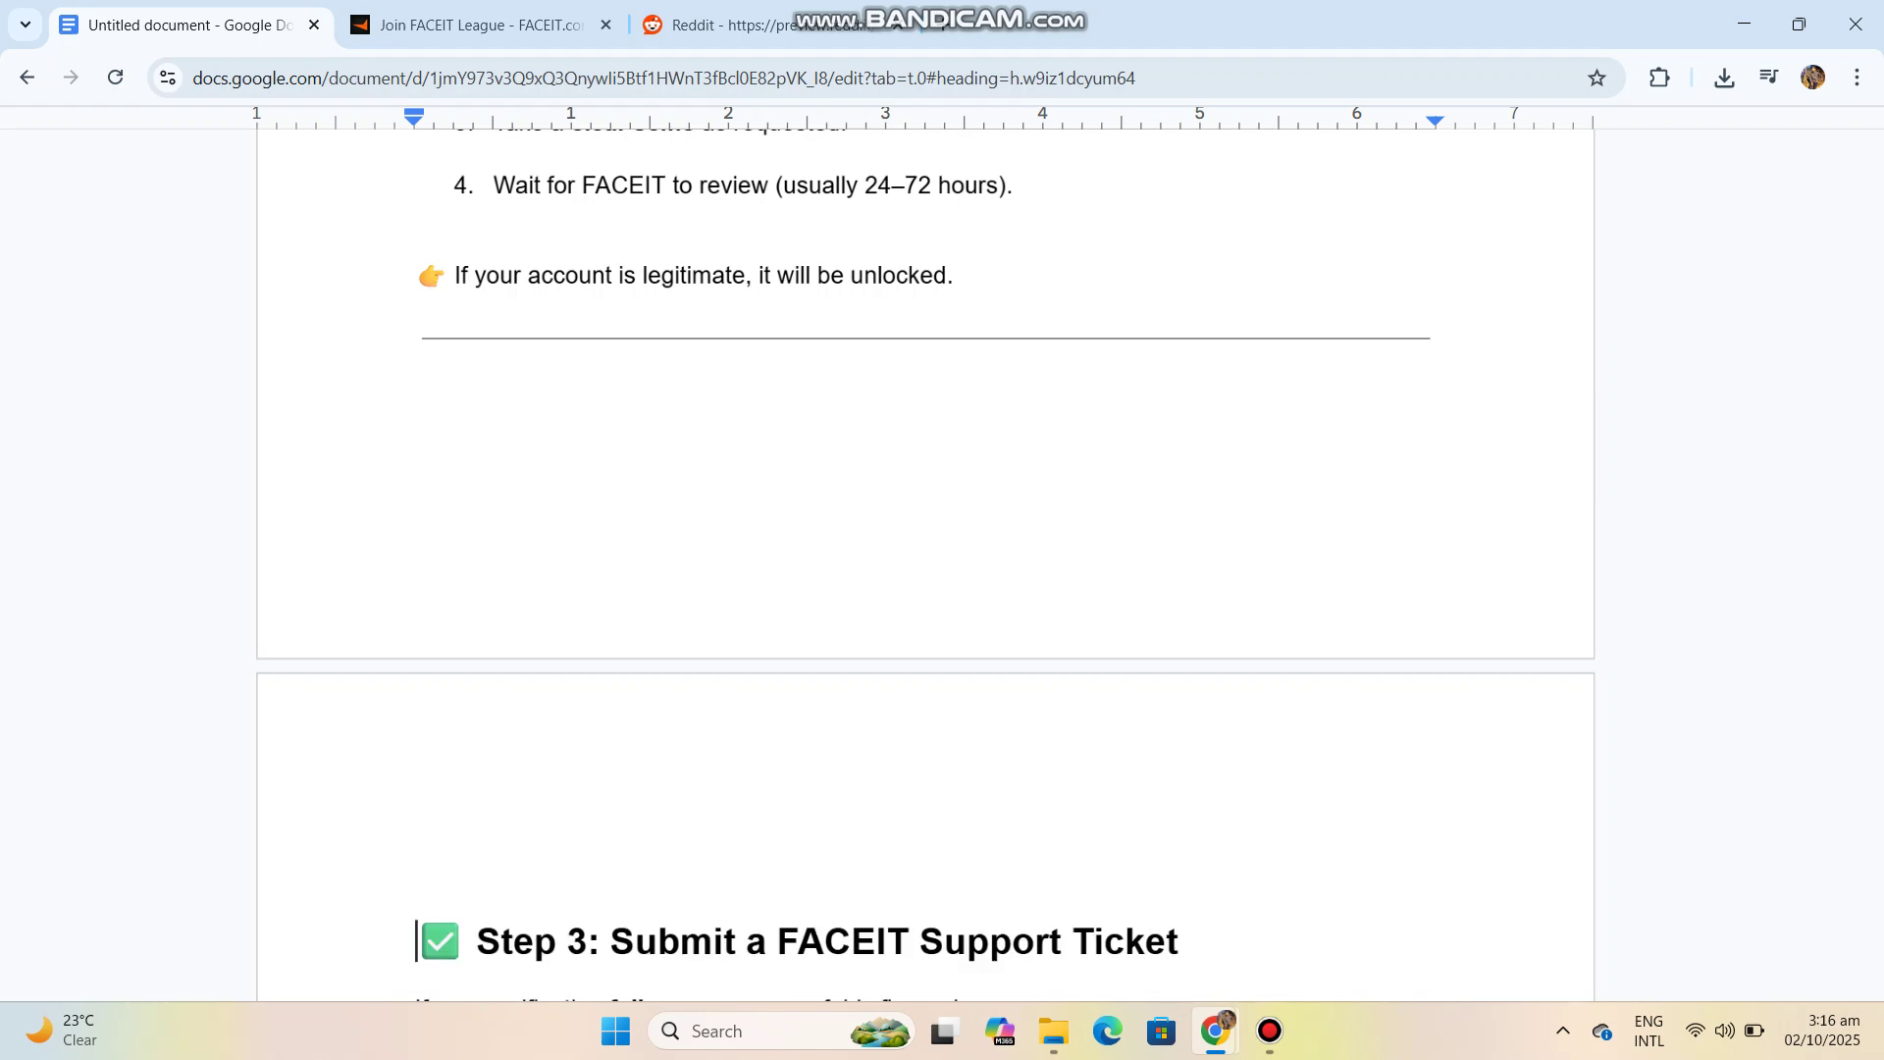
key(BackSpace)
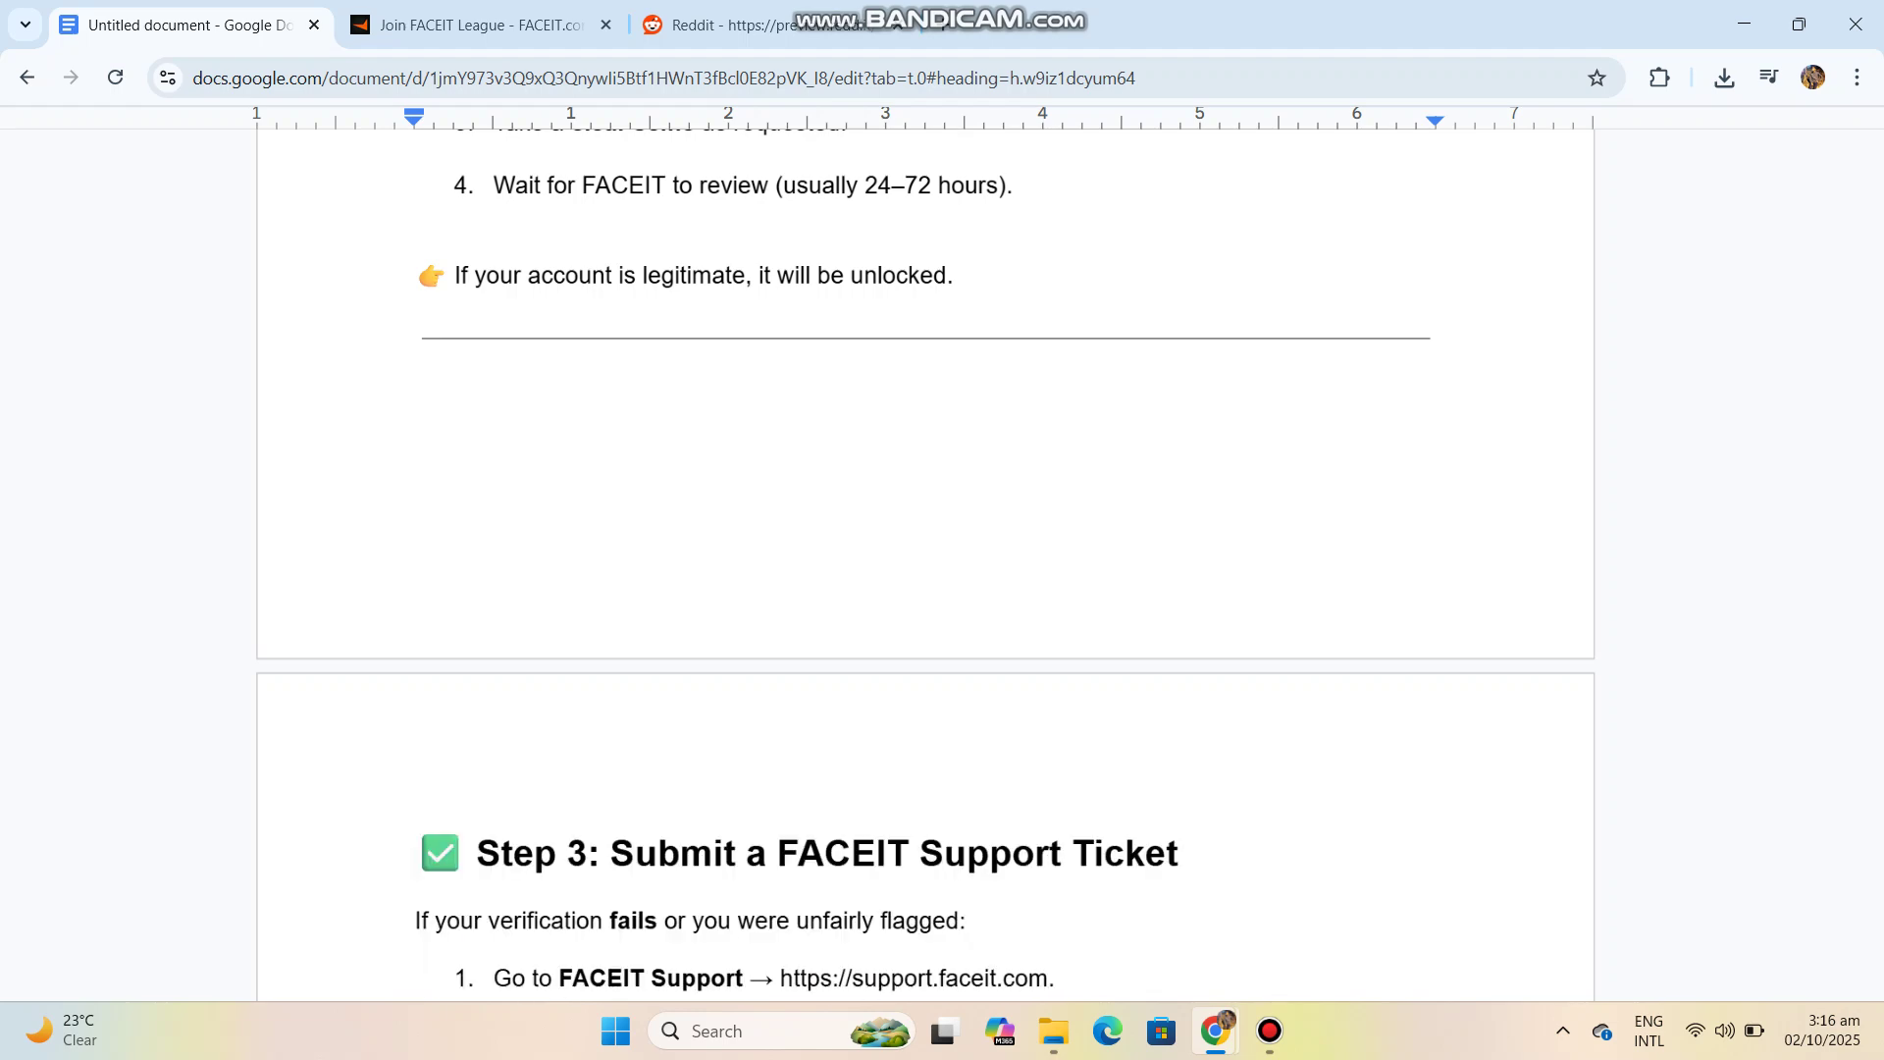
scroll(924, 589, down, 3)
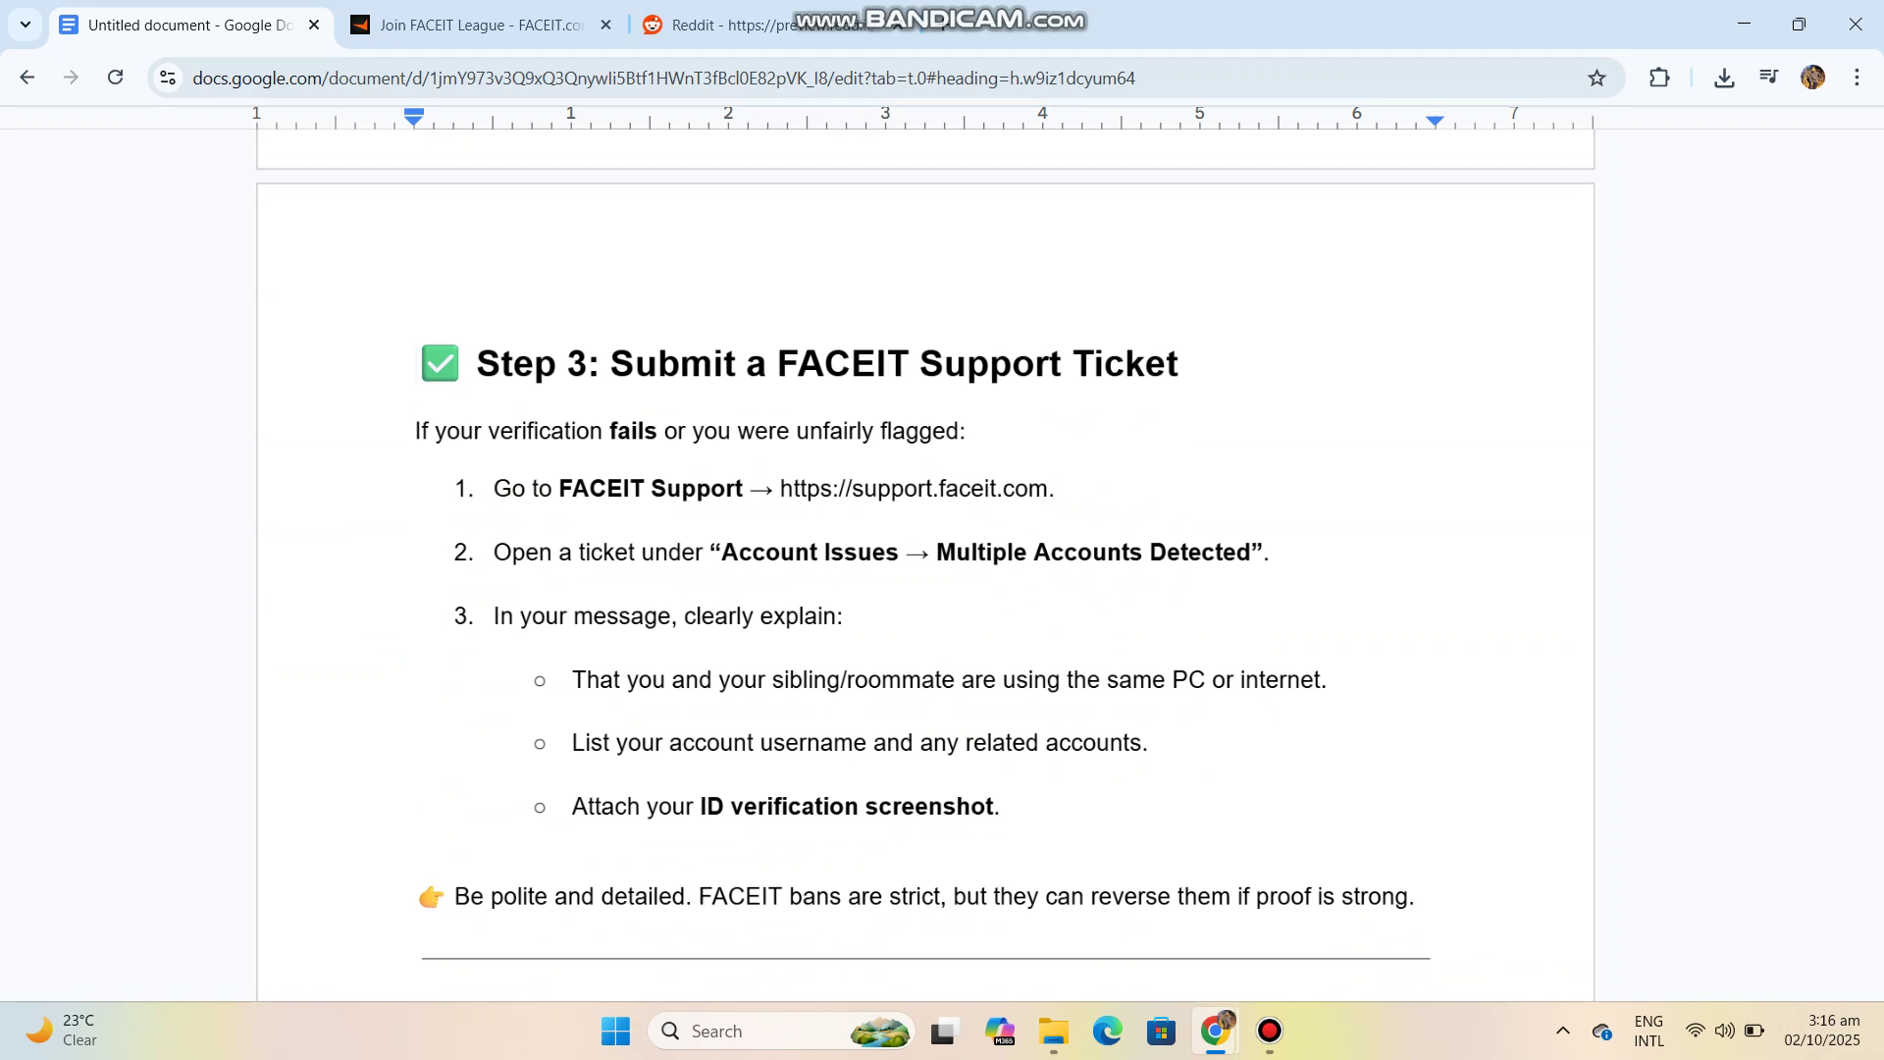
Select the support.faceit.com address in the first Step 3 line
triple_click(604, 488)
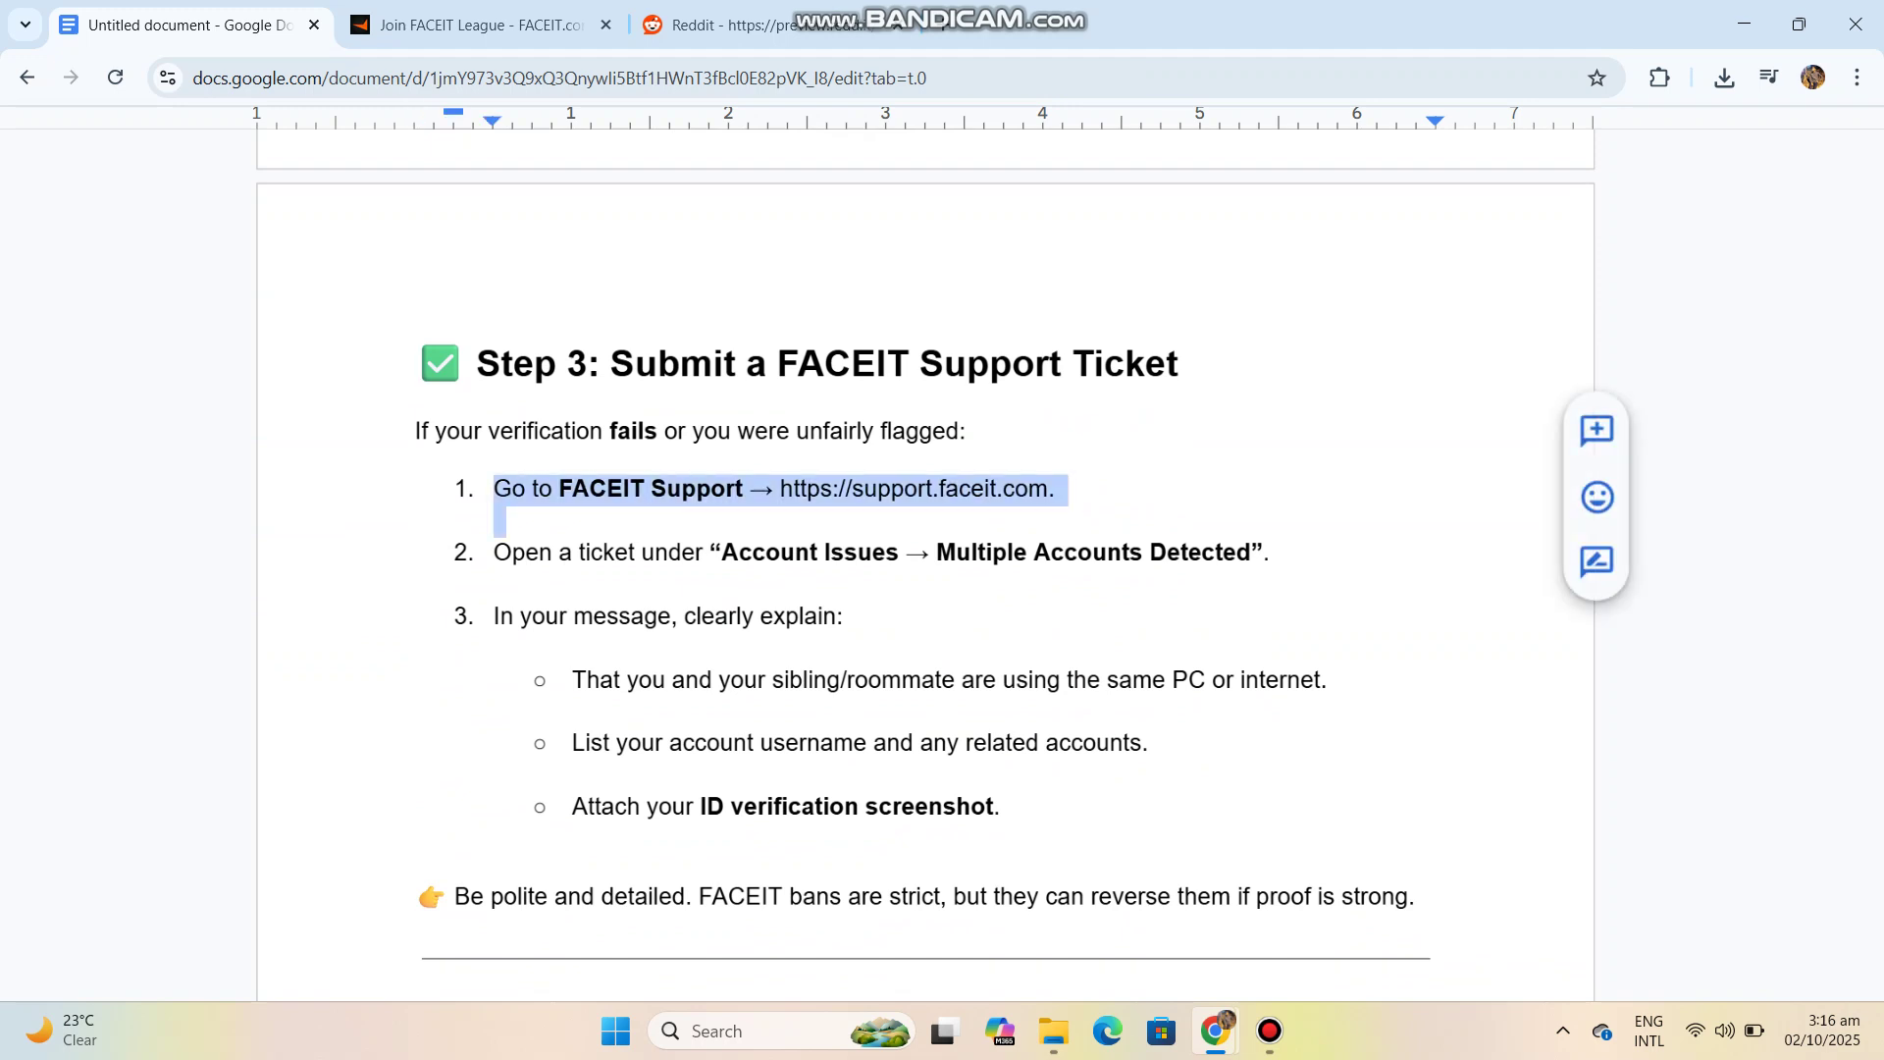
drag(777, 488, 1054, 488)
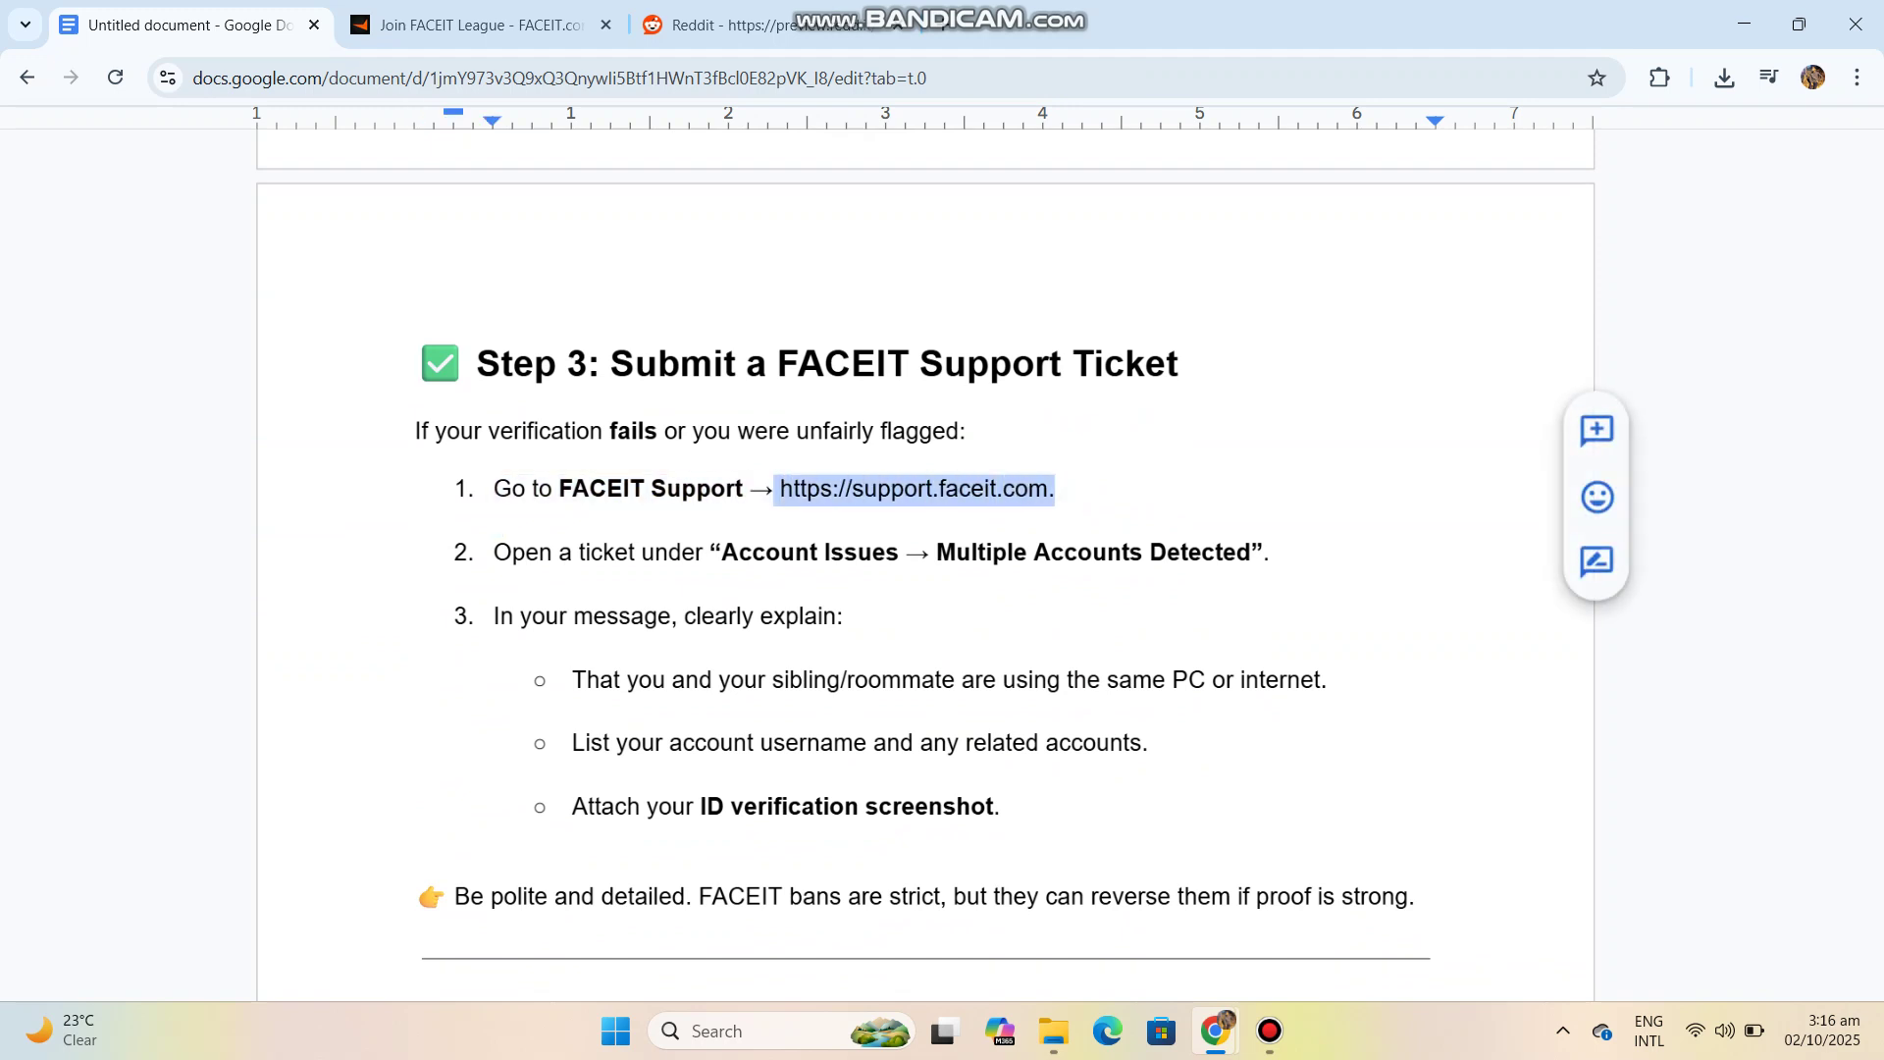
Load the copied support.faceit.com address in a new tab and dismiss the privacy banner
key(ctrl+c)
click(942, 24)
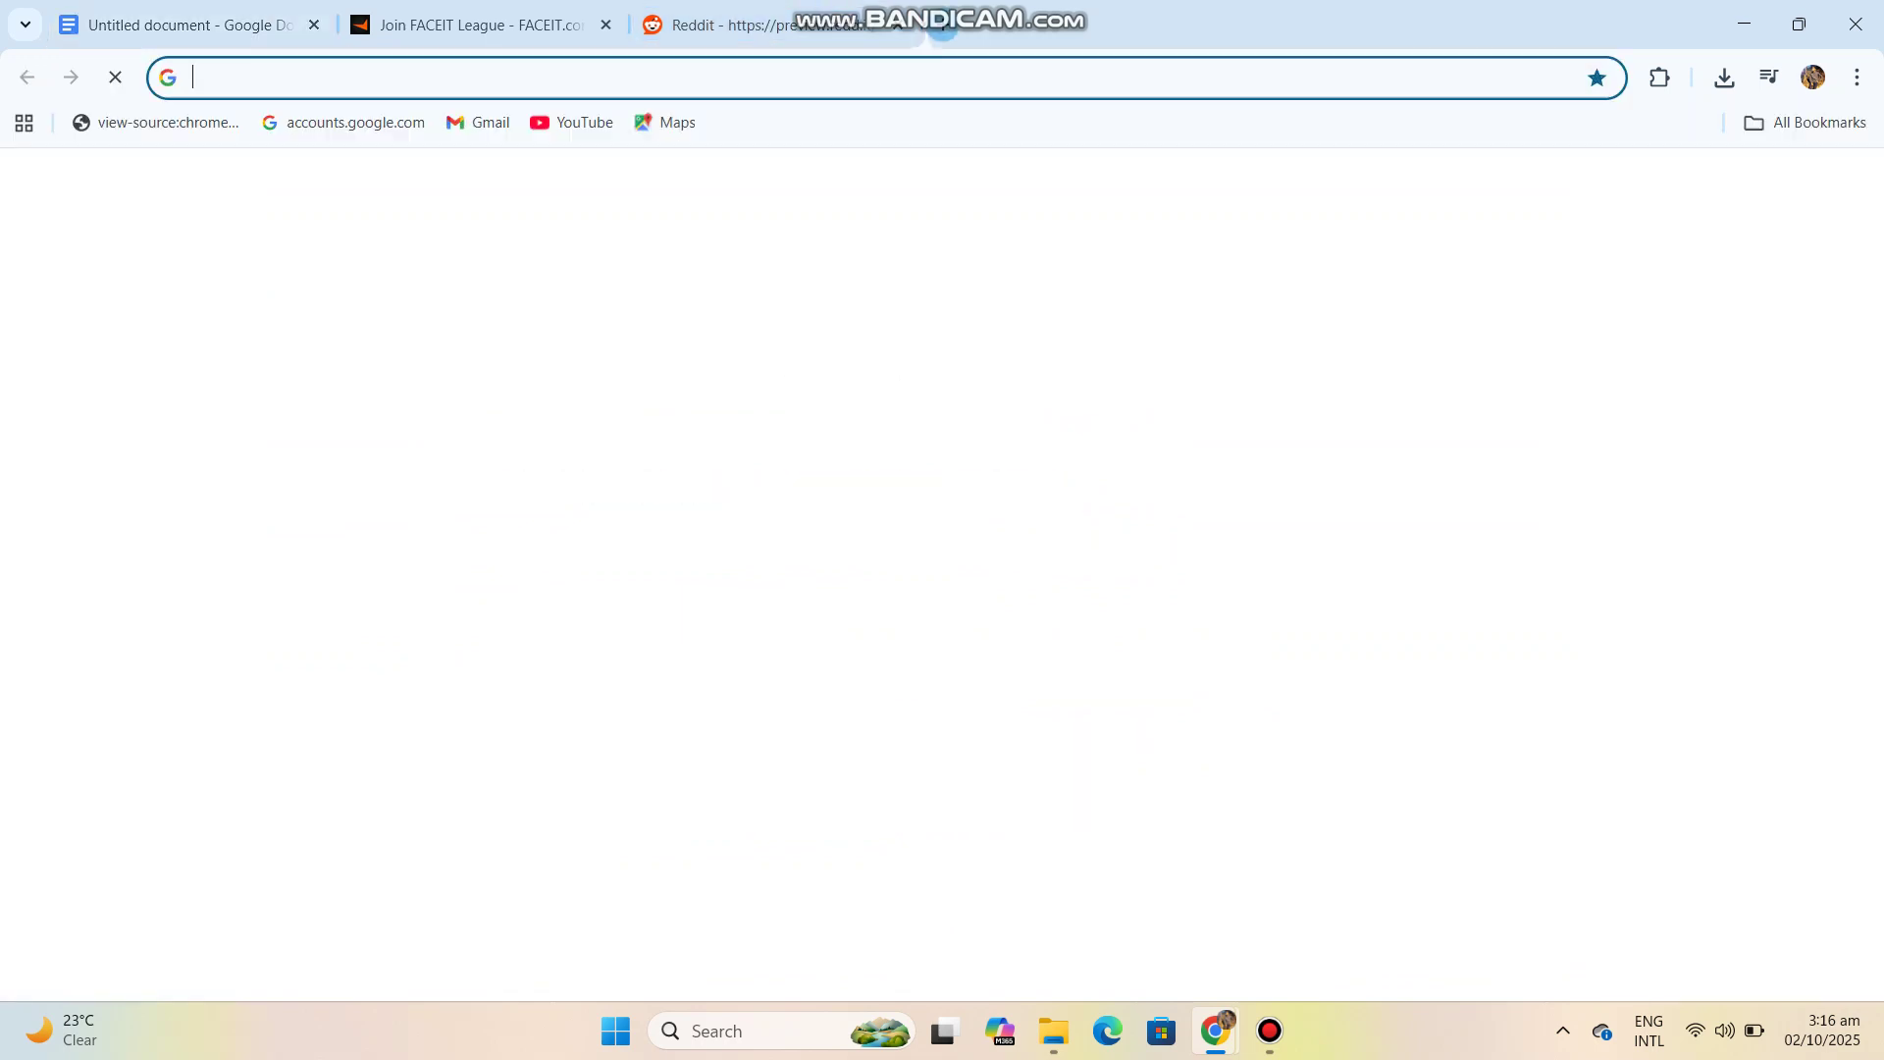
key(ctrl+v)
key(Return)
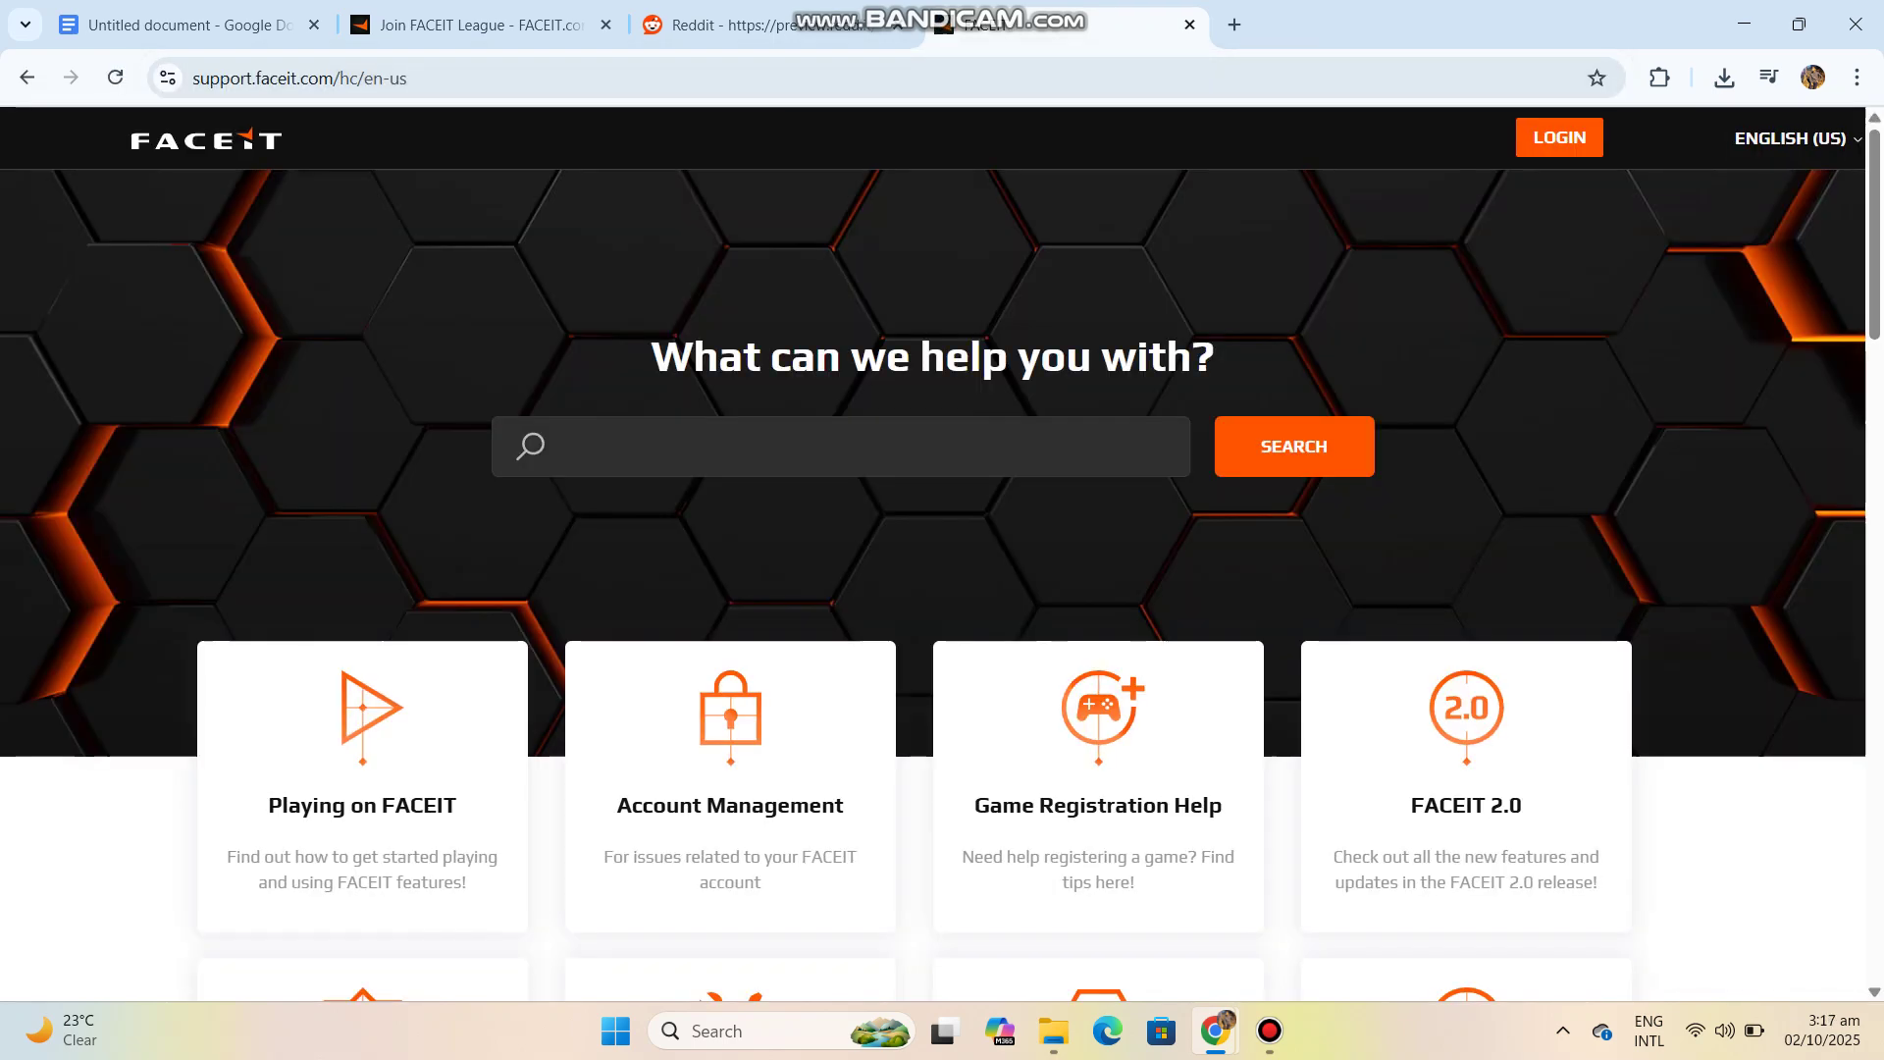
scroll(739, 442, down, 3)
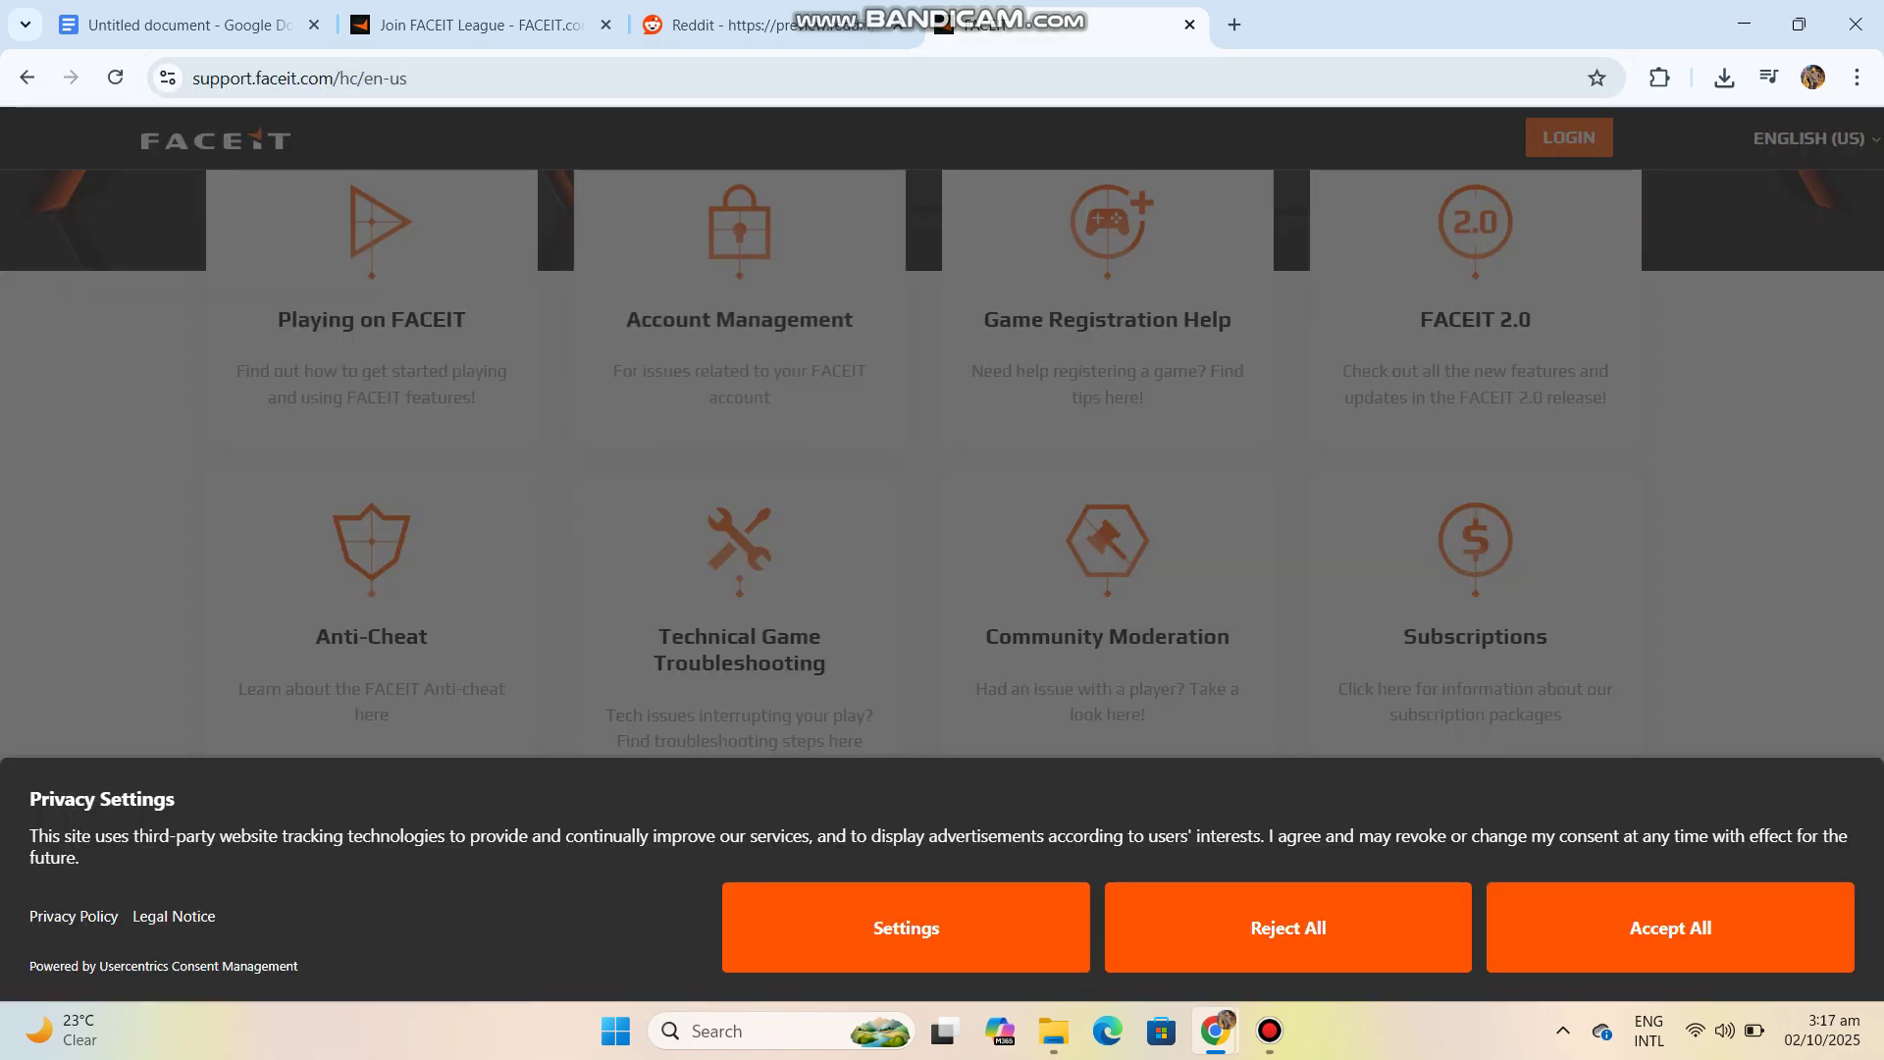
click(1288, 927)
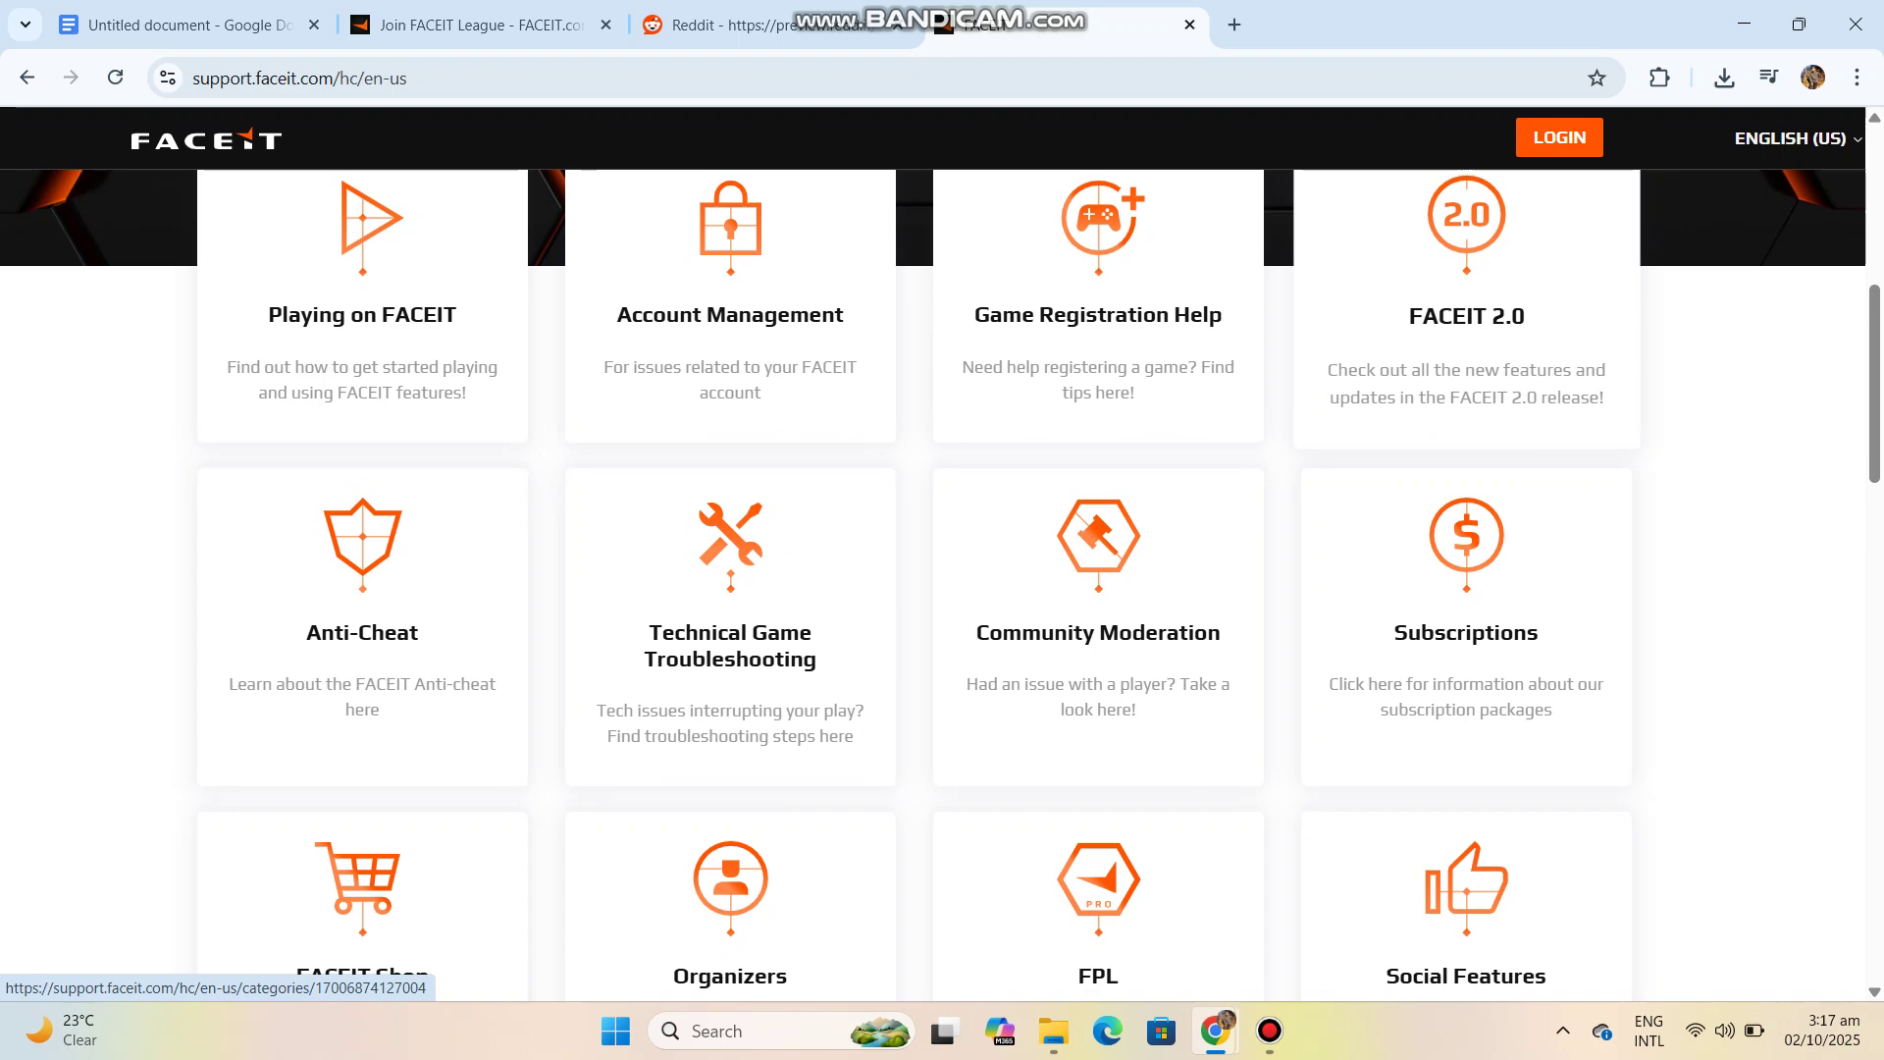
scroll(1097, 590, down, 3)
scroll(1097, 589, down, 2)
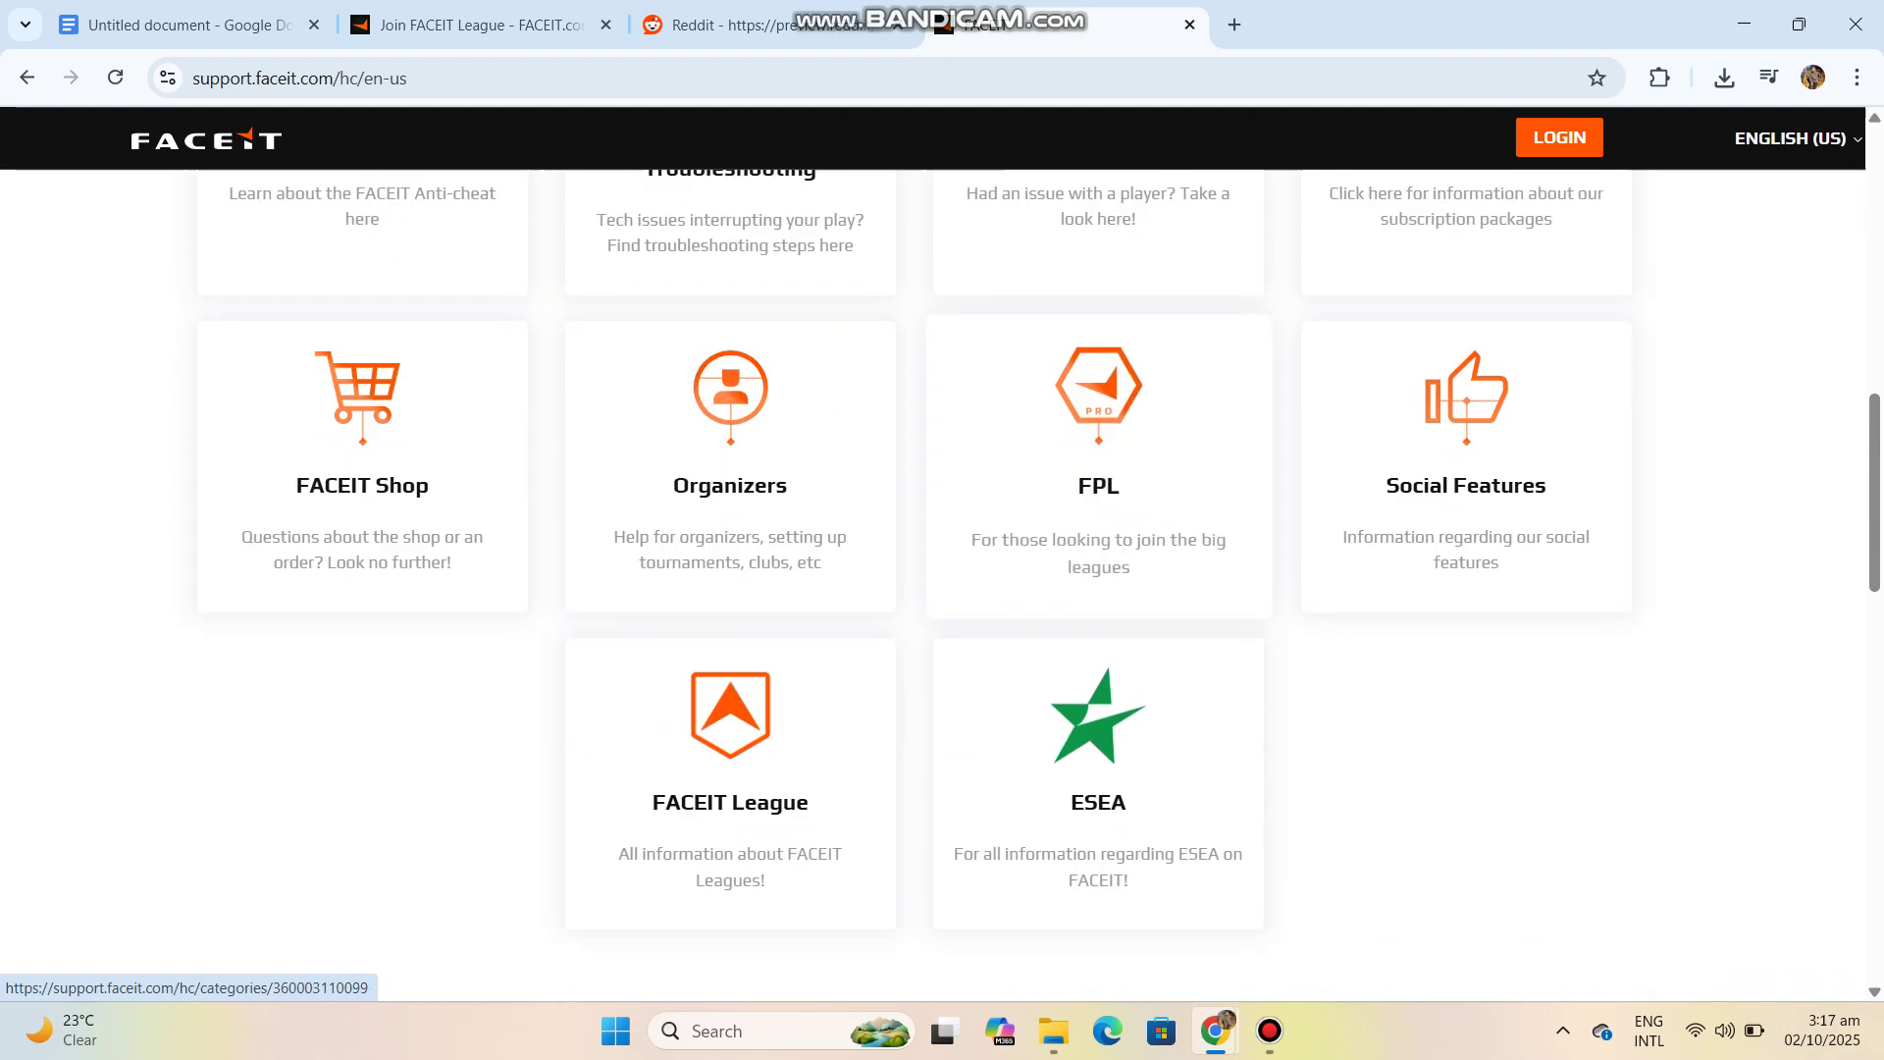
scroll(1096, 590, up, 2)
scroll(1096, 590, up, 2)
scroll(1096, 589, up, 1)
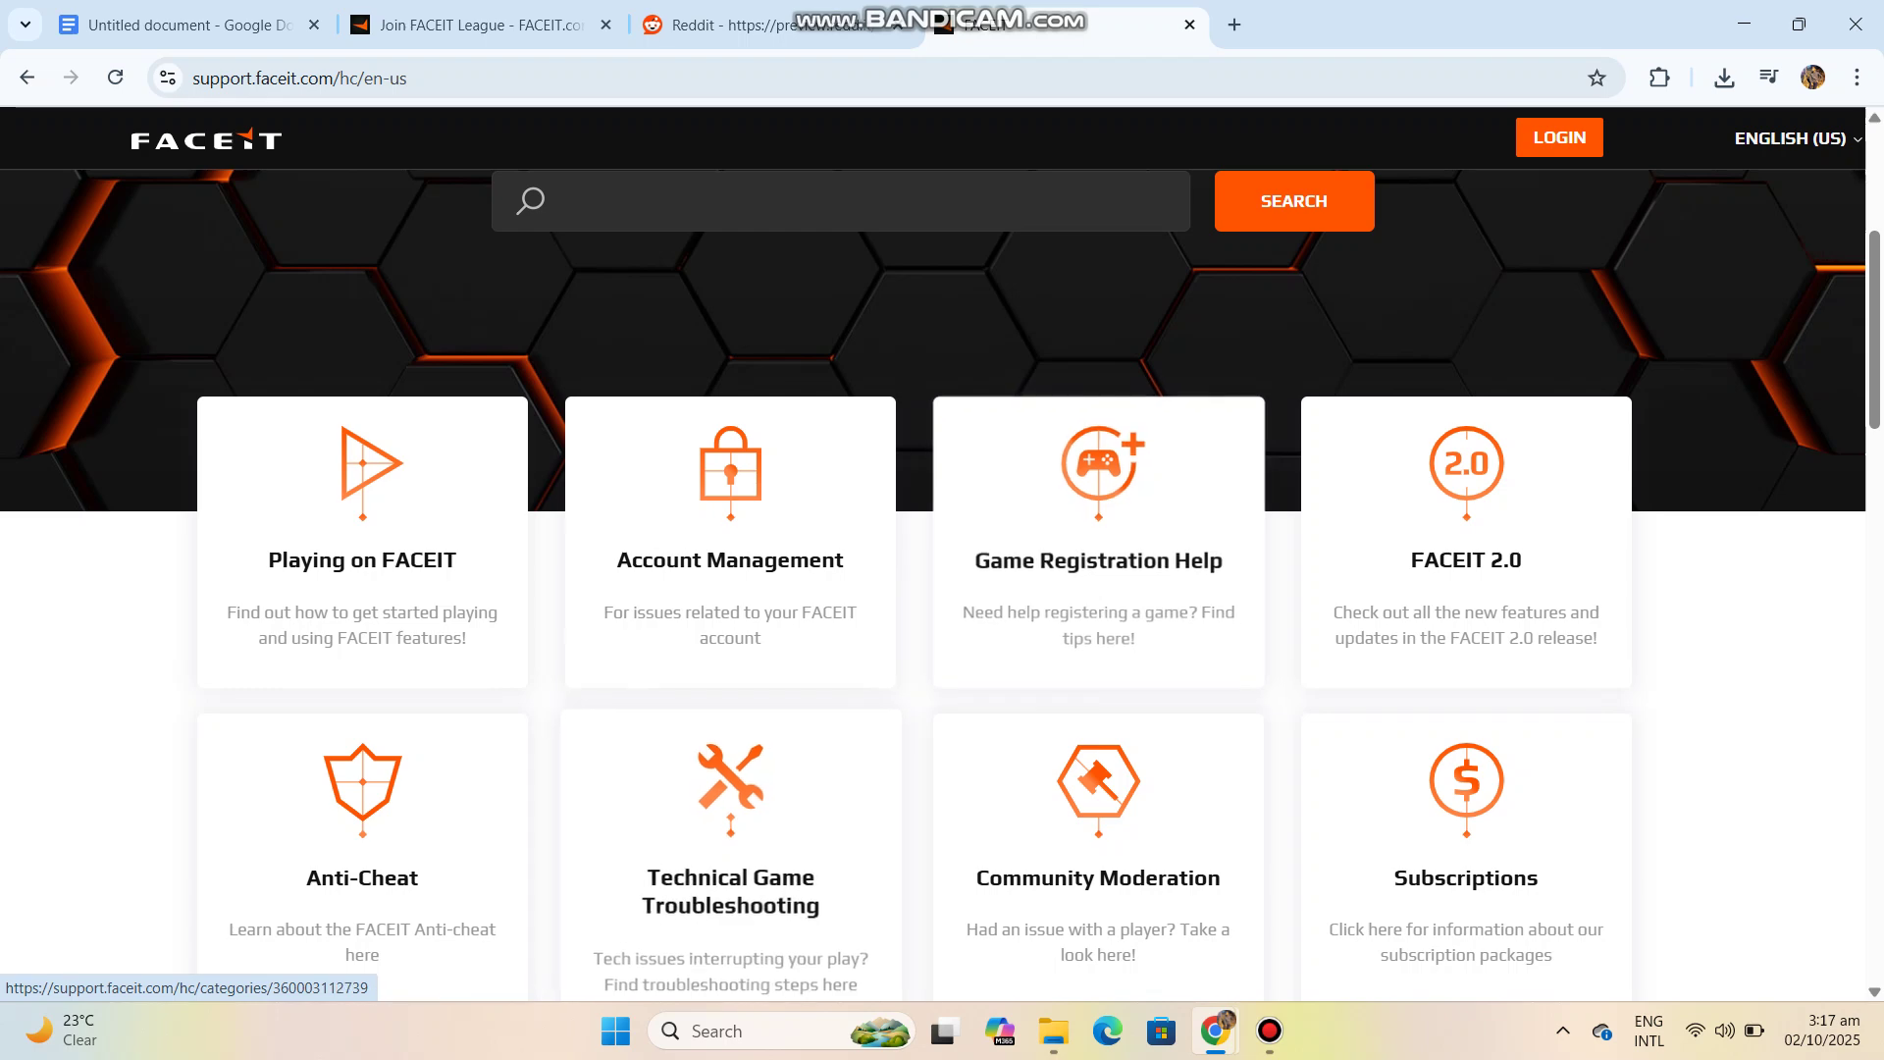
Open the Anti-Cheat help category, then select the guide's Step 4 heading on duplicate accounts
click(730, 824)
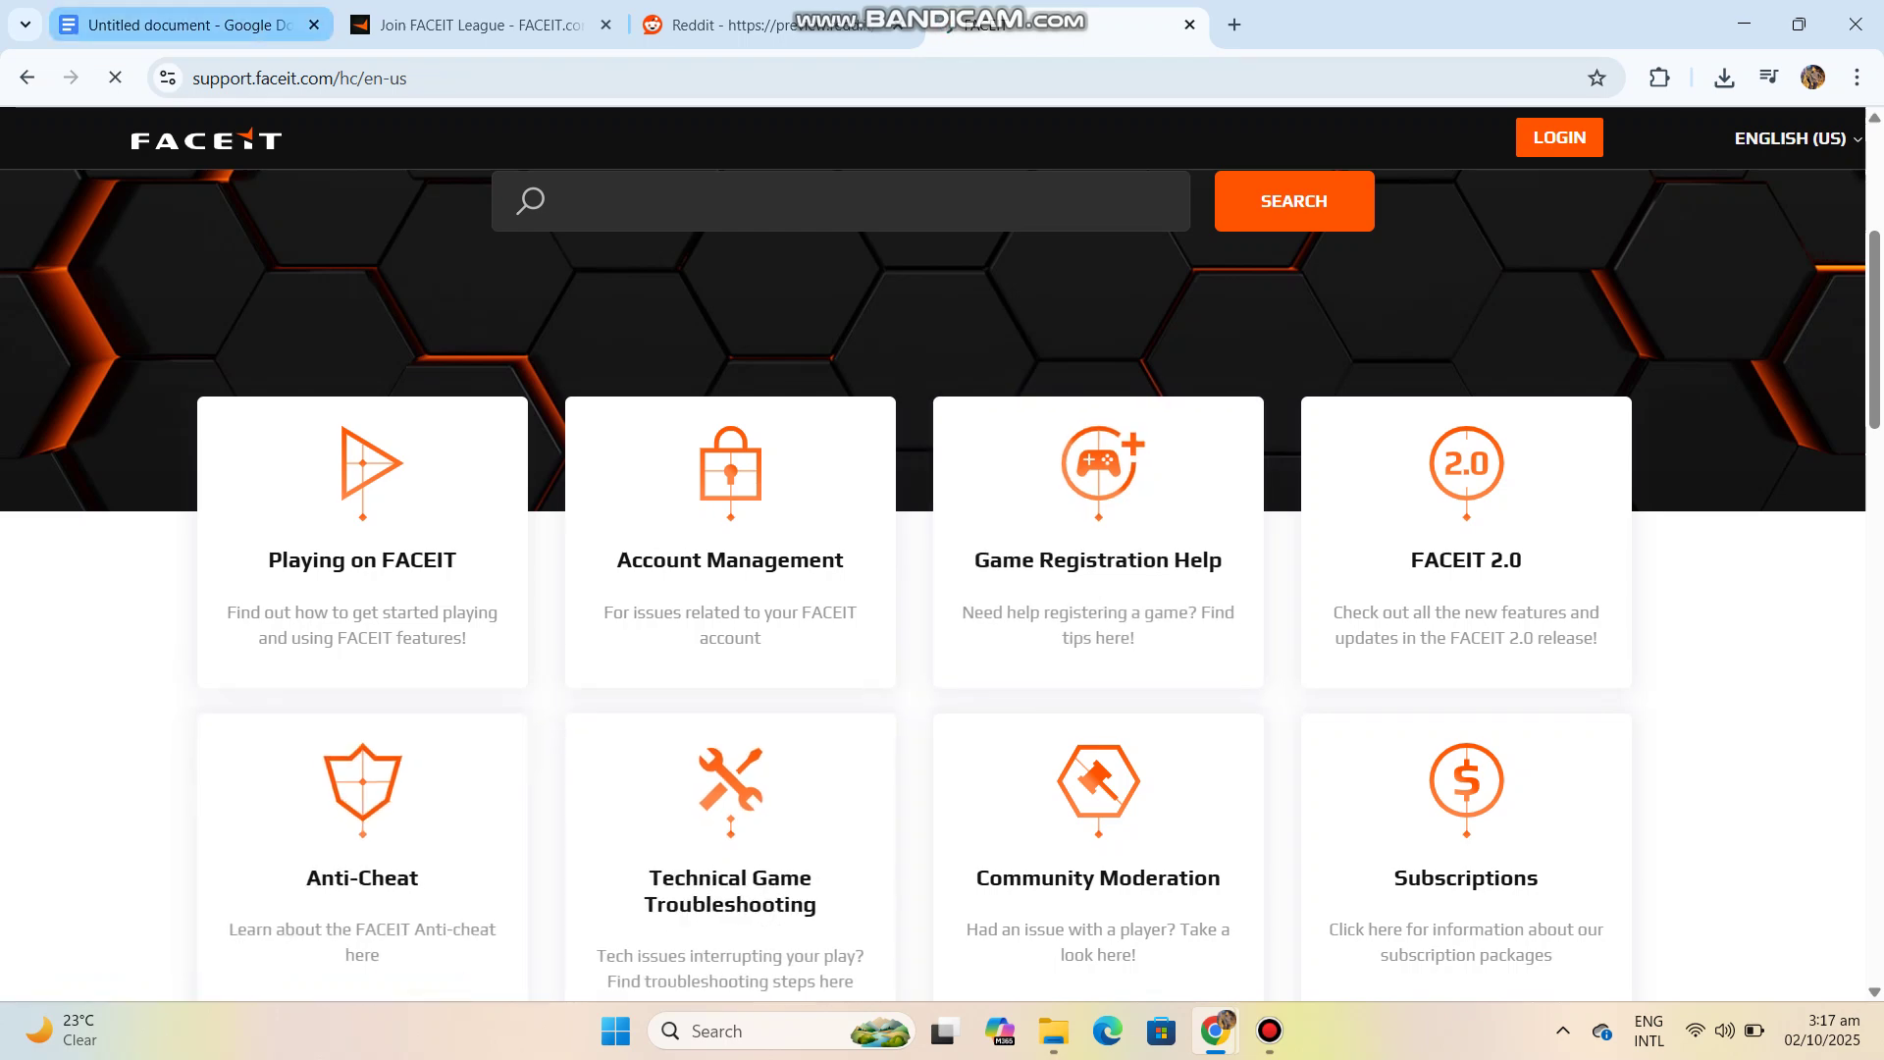
click(188, 24)
scroll(942, 589, down, 2)
scroll(944, 588, down, 2)
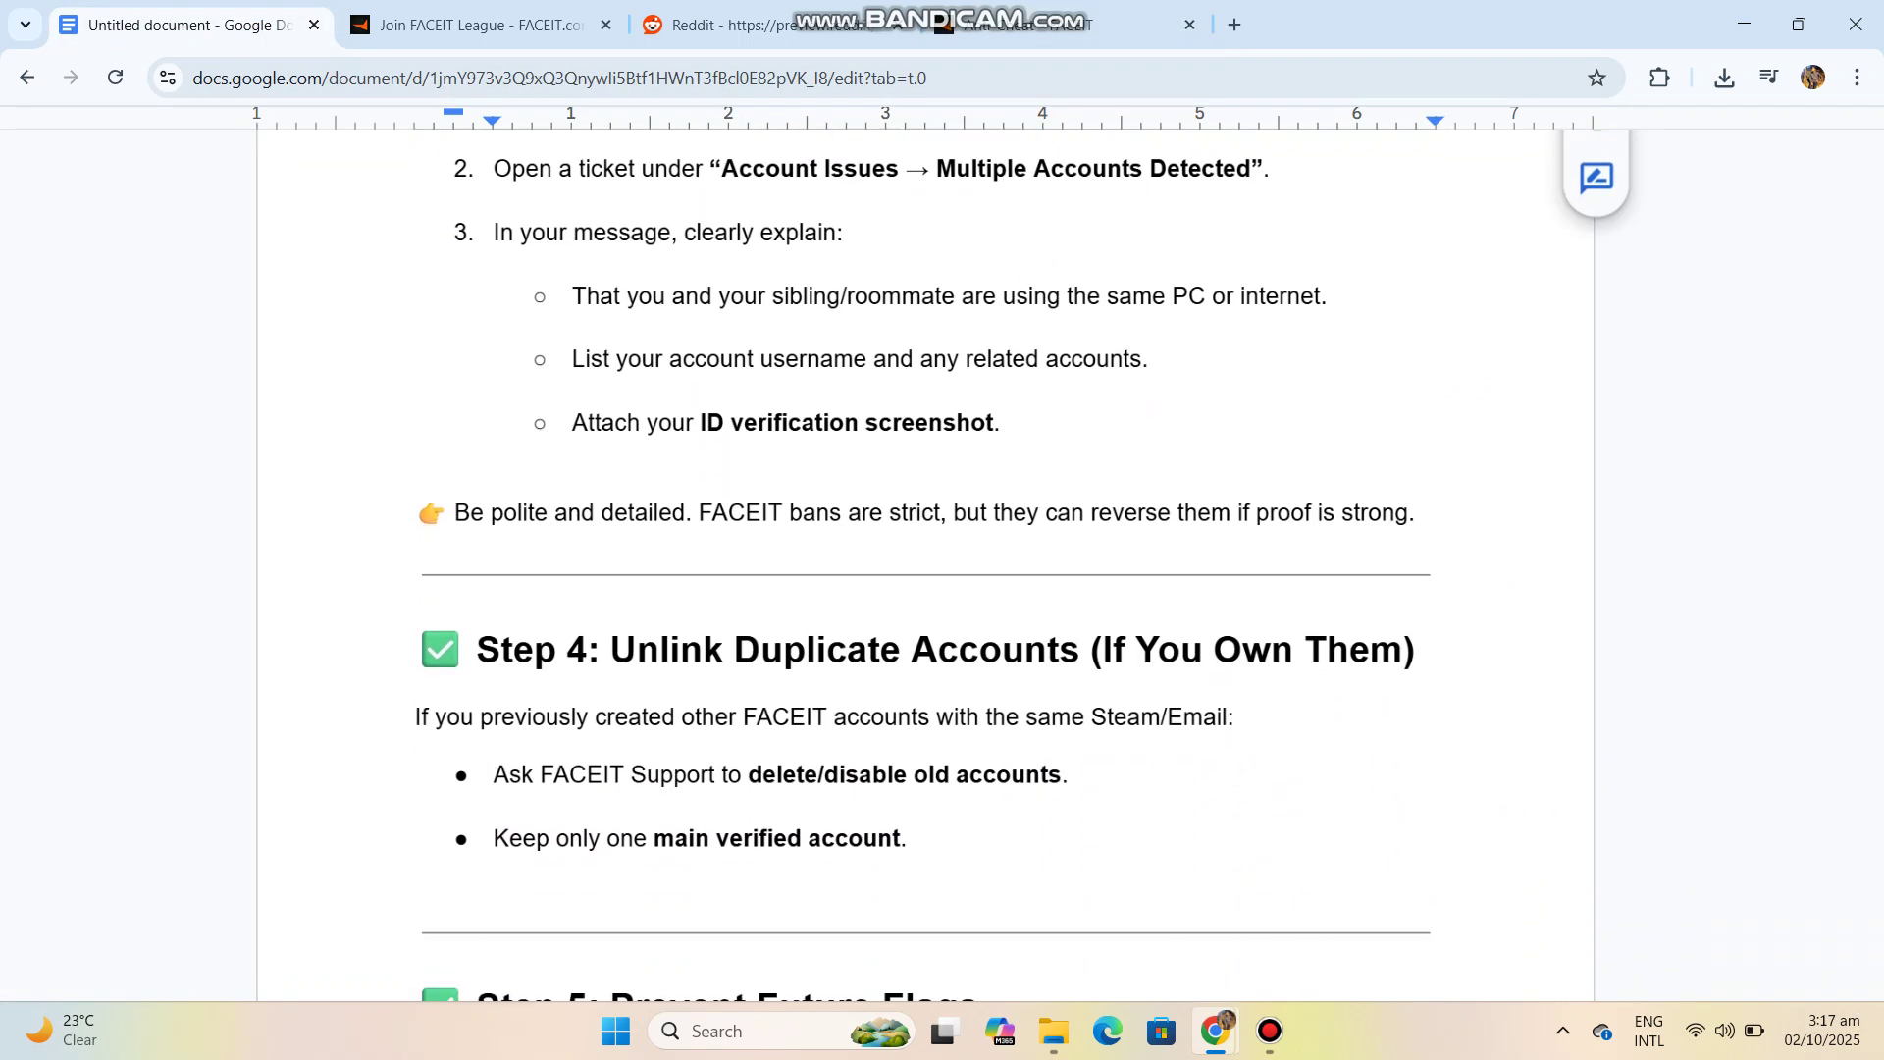
scroll(942, 589, down, 2)
triple_click(926, 419)
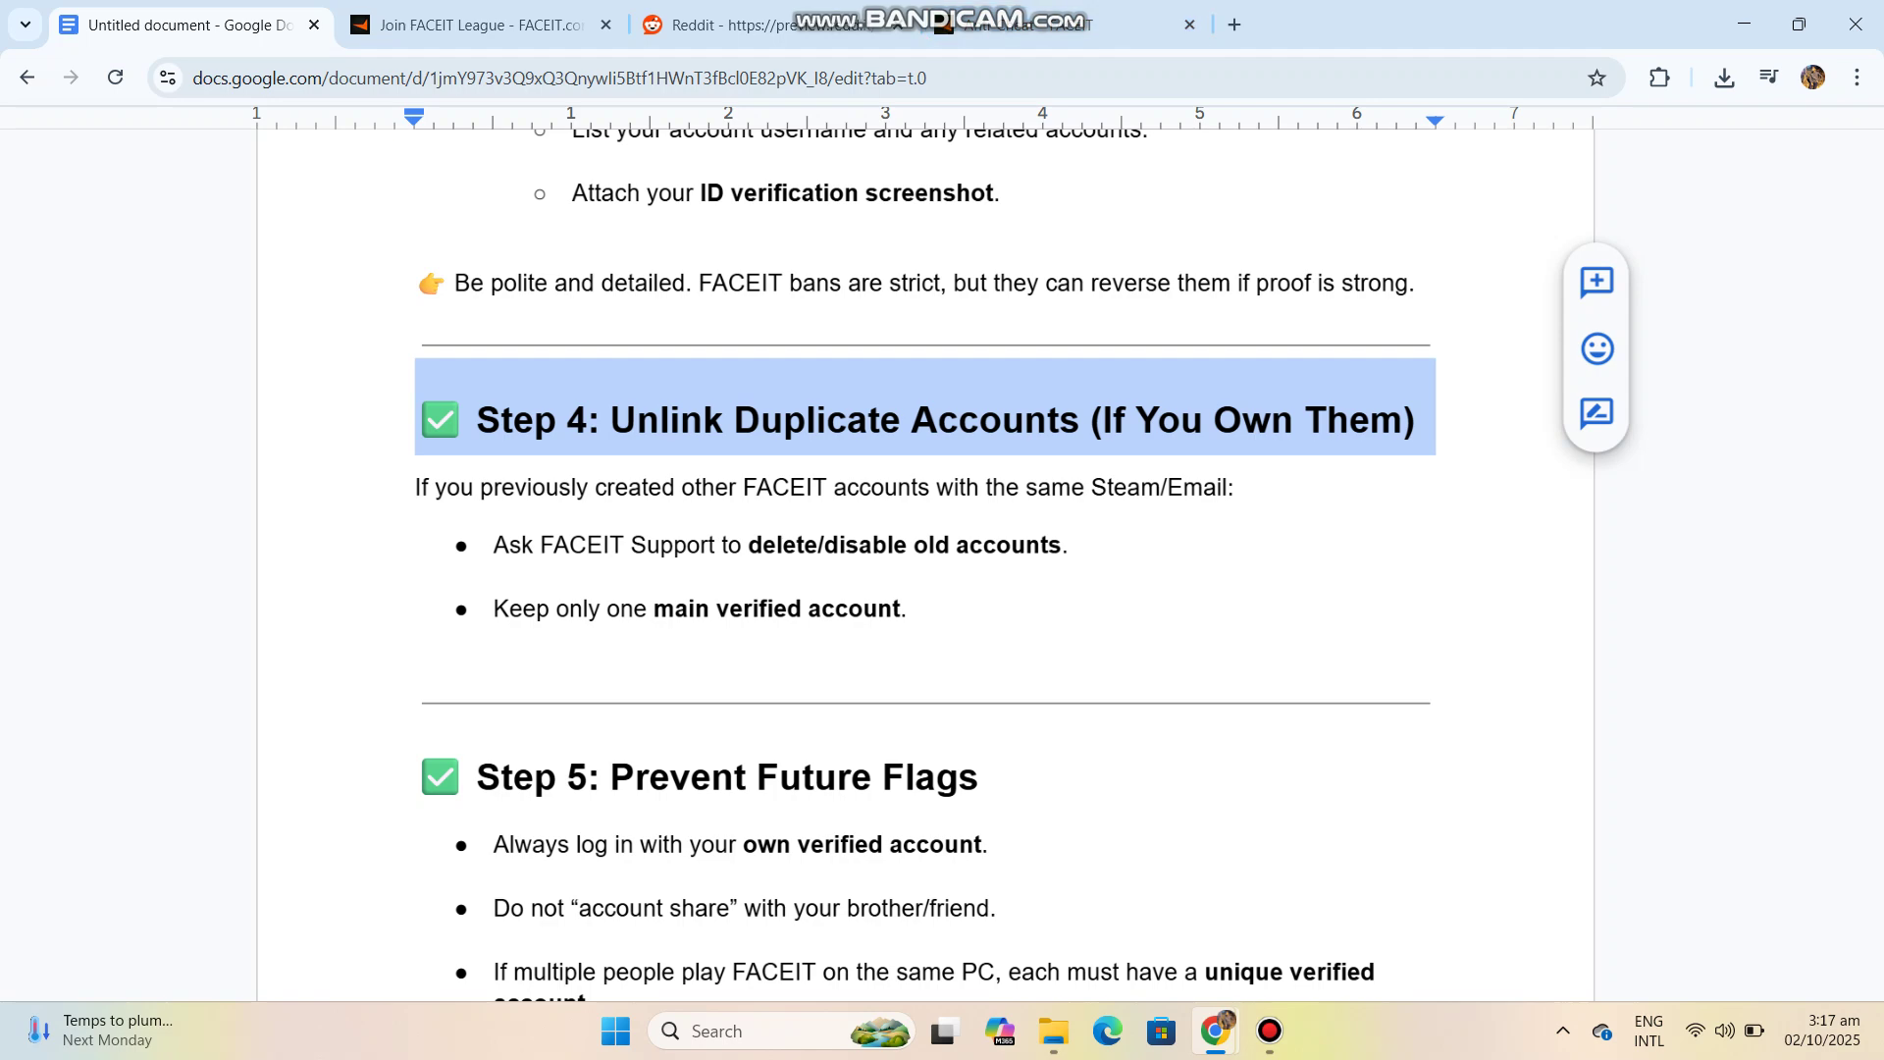
scroll(942, 589, up, 2)
scroll(943, 589, up, 1)
Try the LOGIN button on FACEIT support, then go back to the Anti-Cheat page
key(ctrl+l)
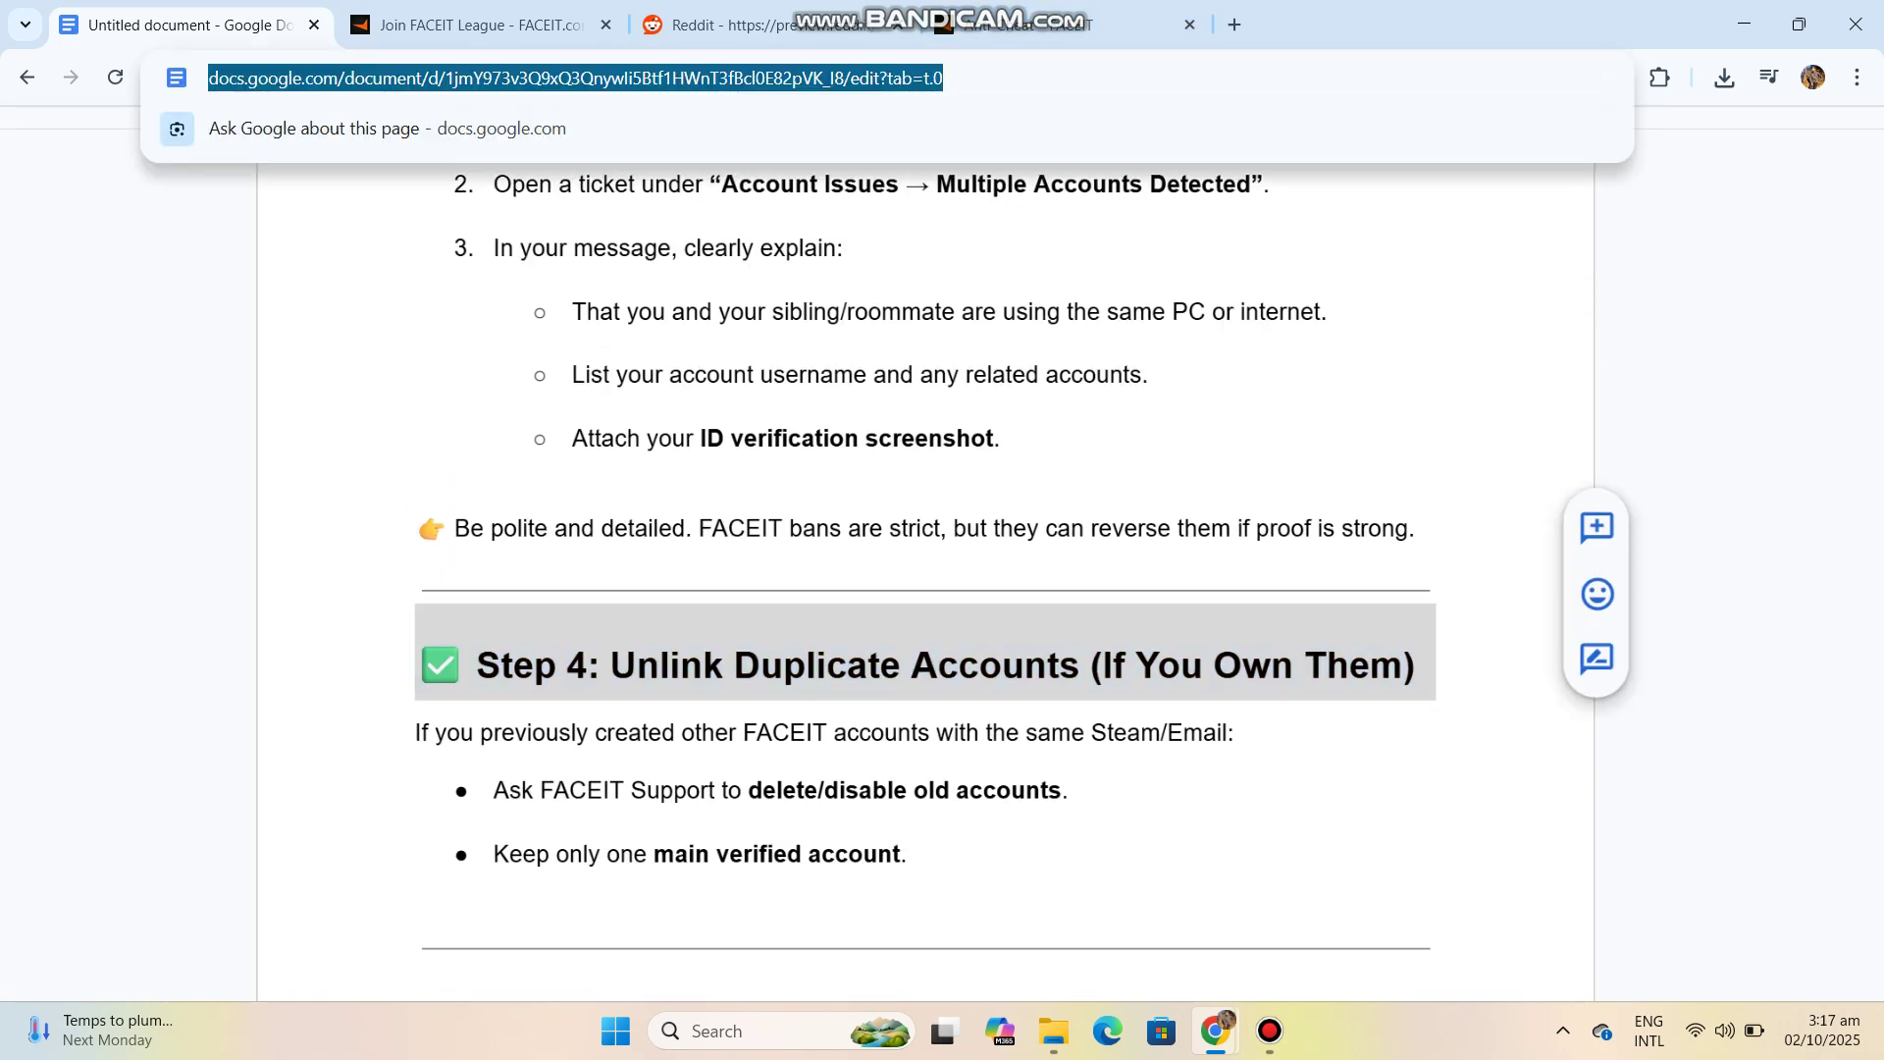
key(ctrl+Tab)
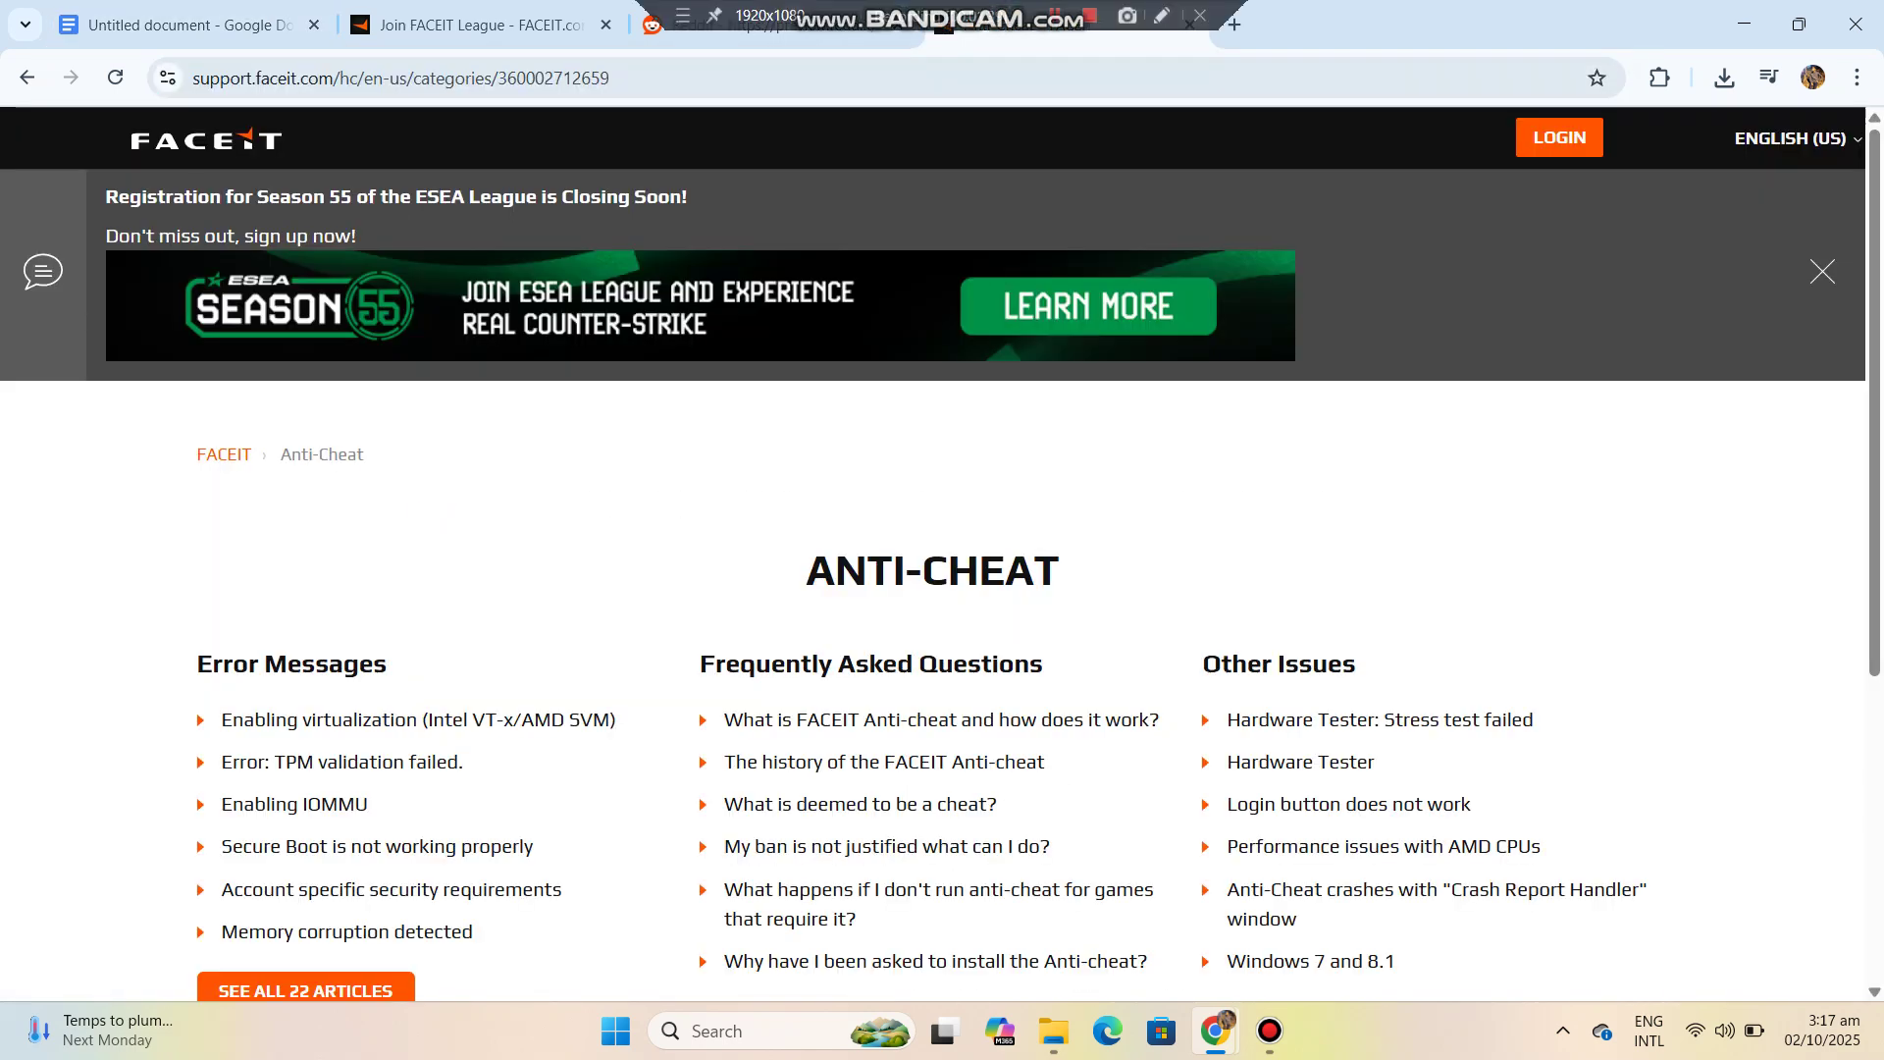
scroll(943, 590, down, 5)
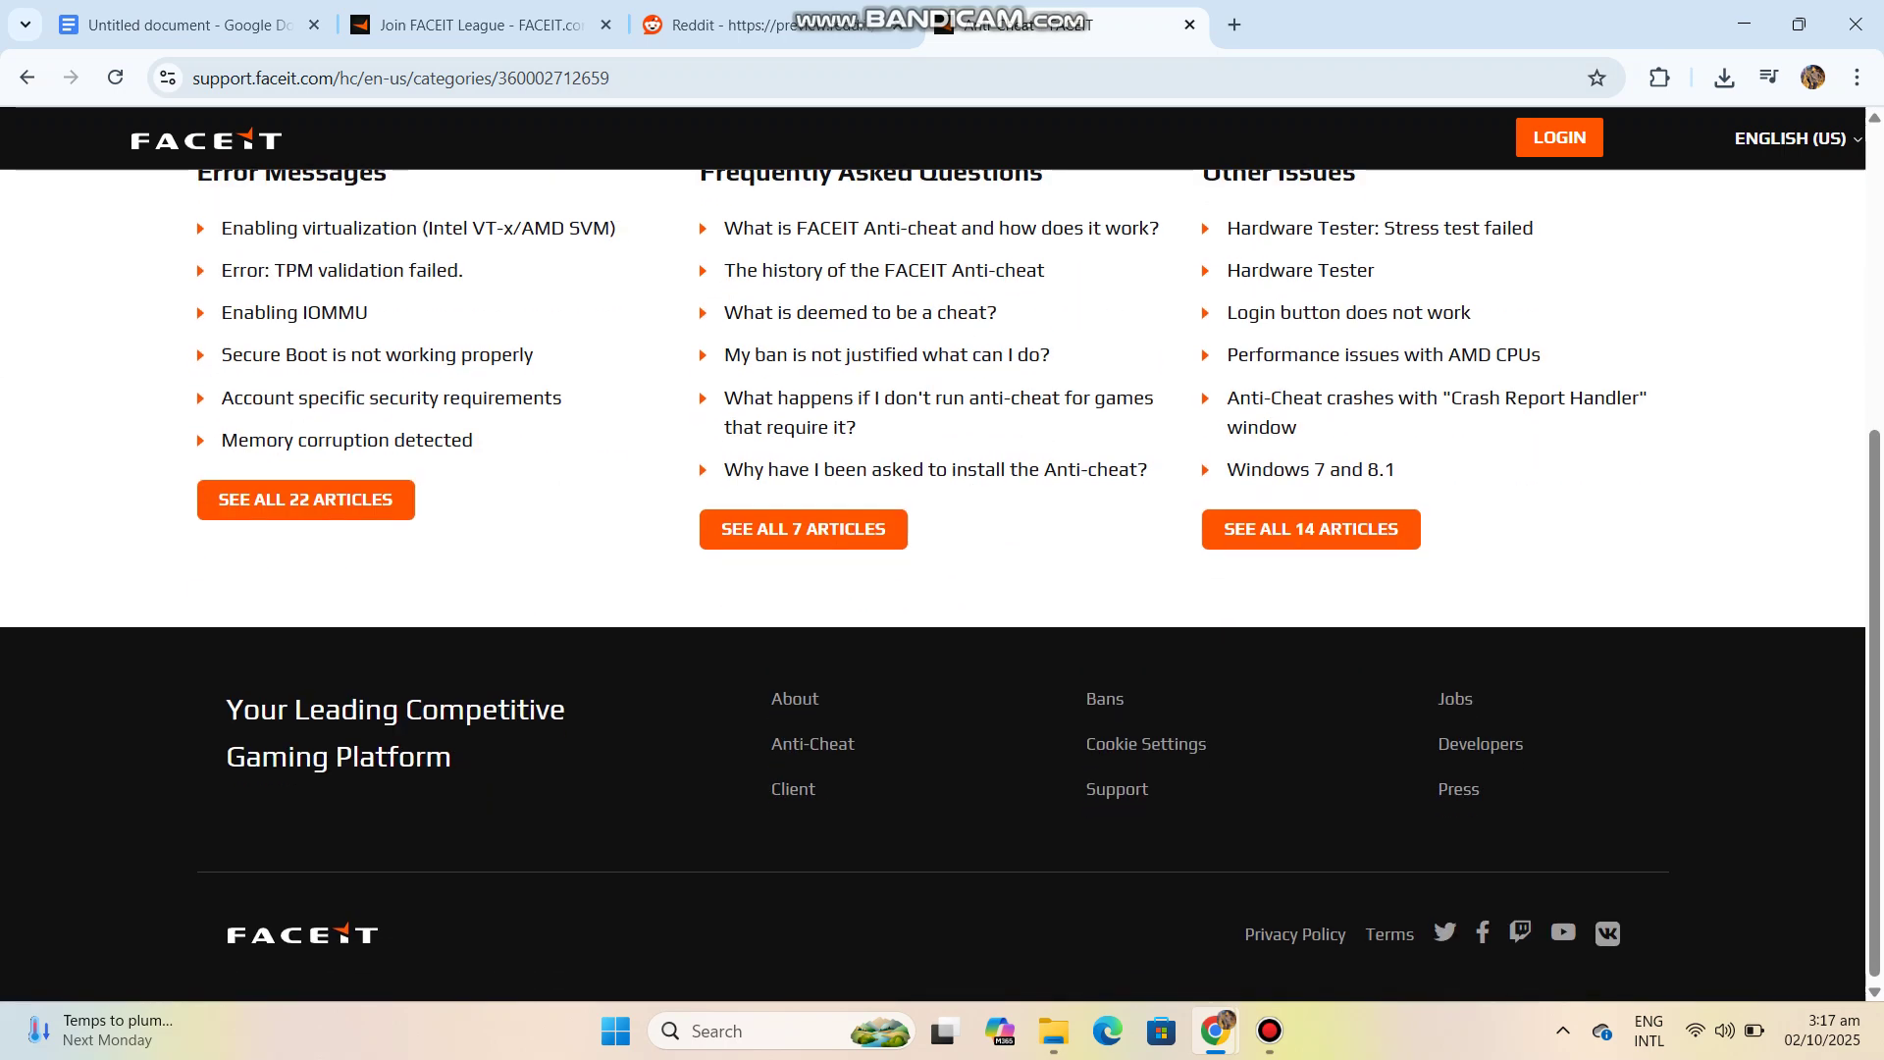
scroll(942, 589, up, 3)
scroll(942, 590, up, 2)
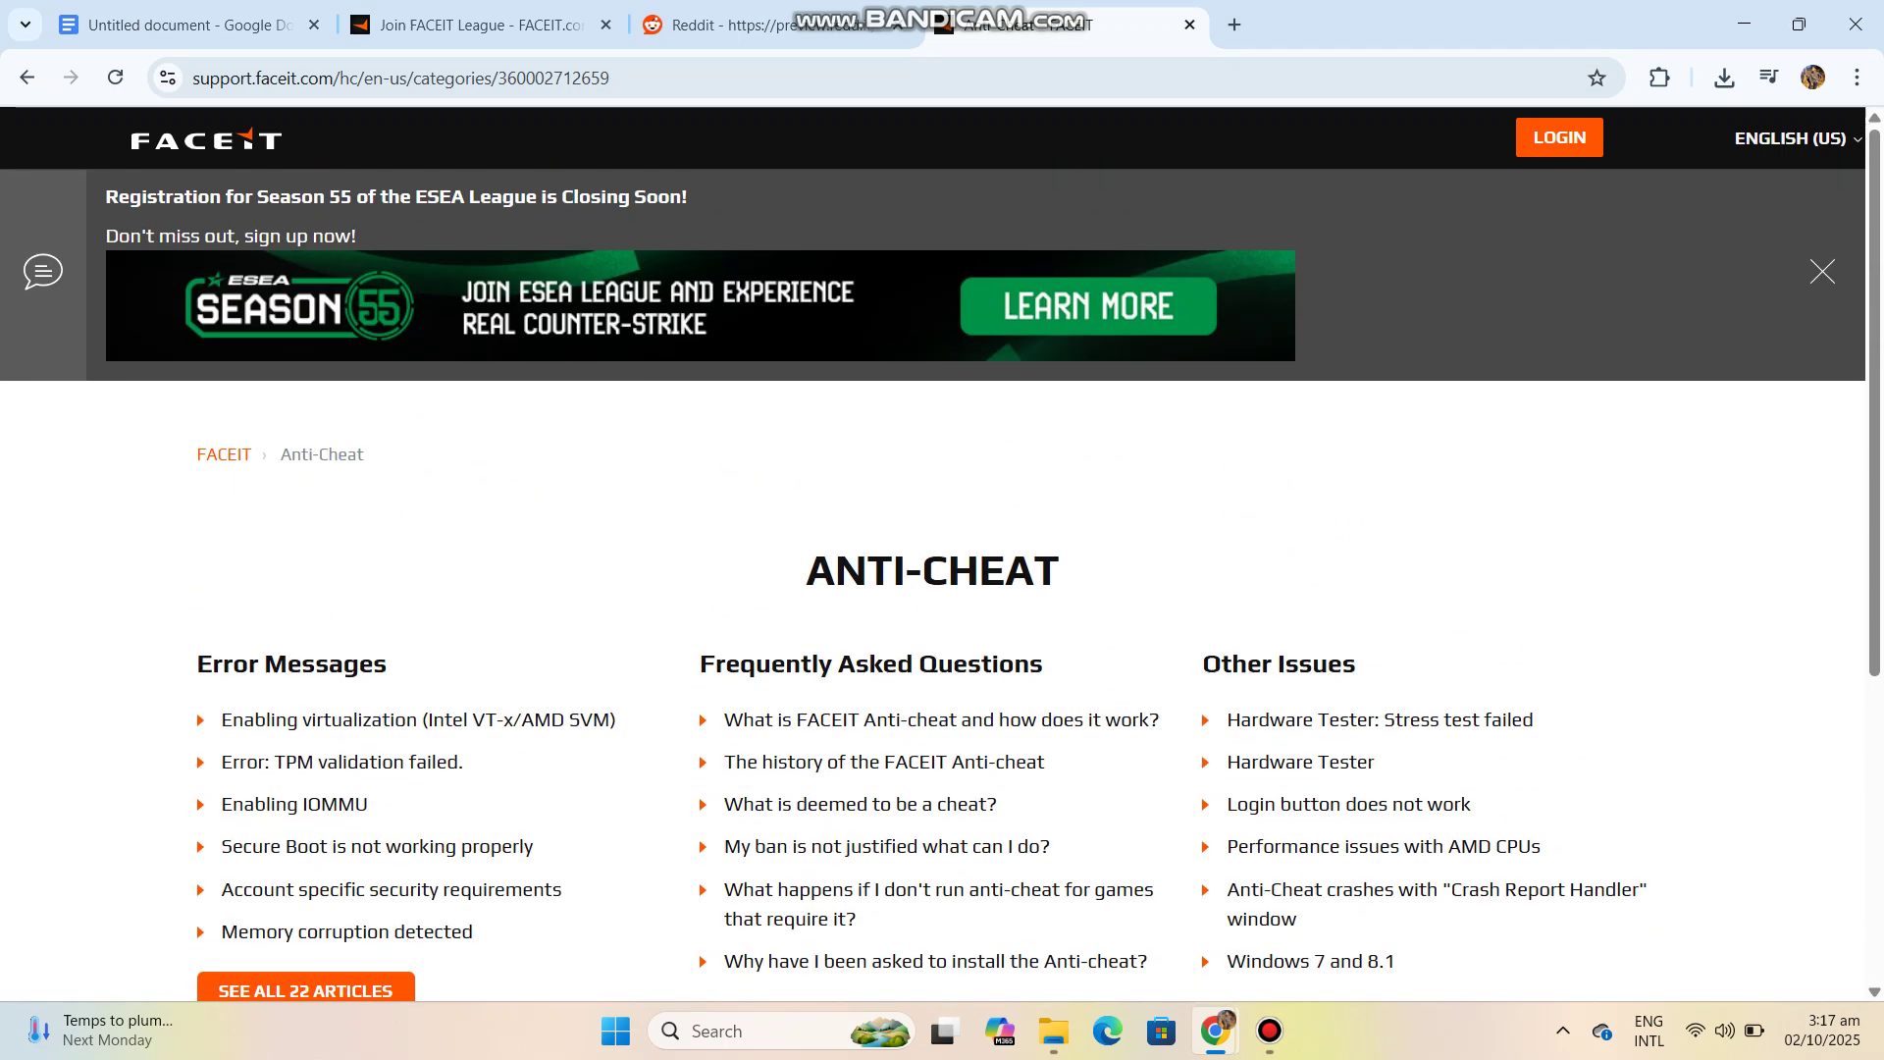
click(1560, 137)
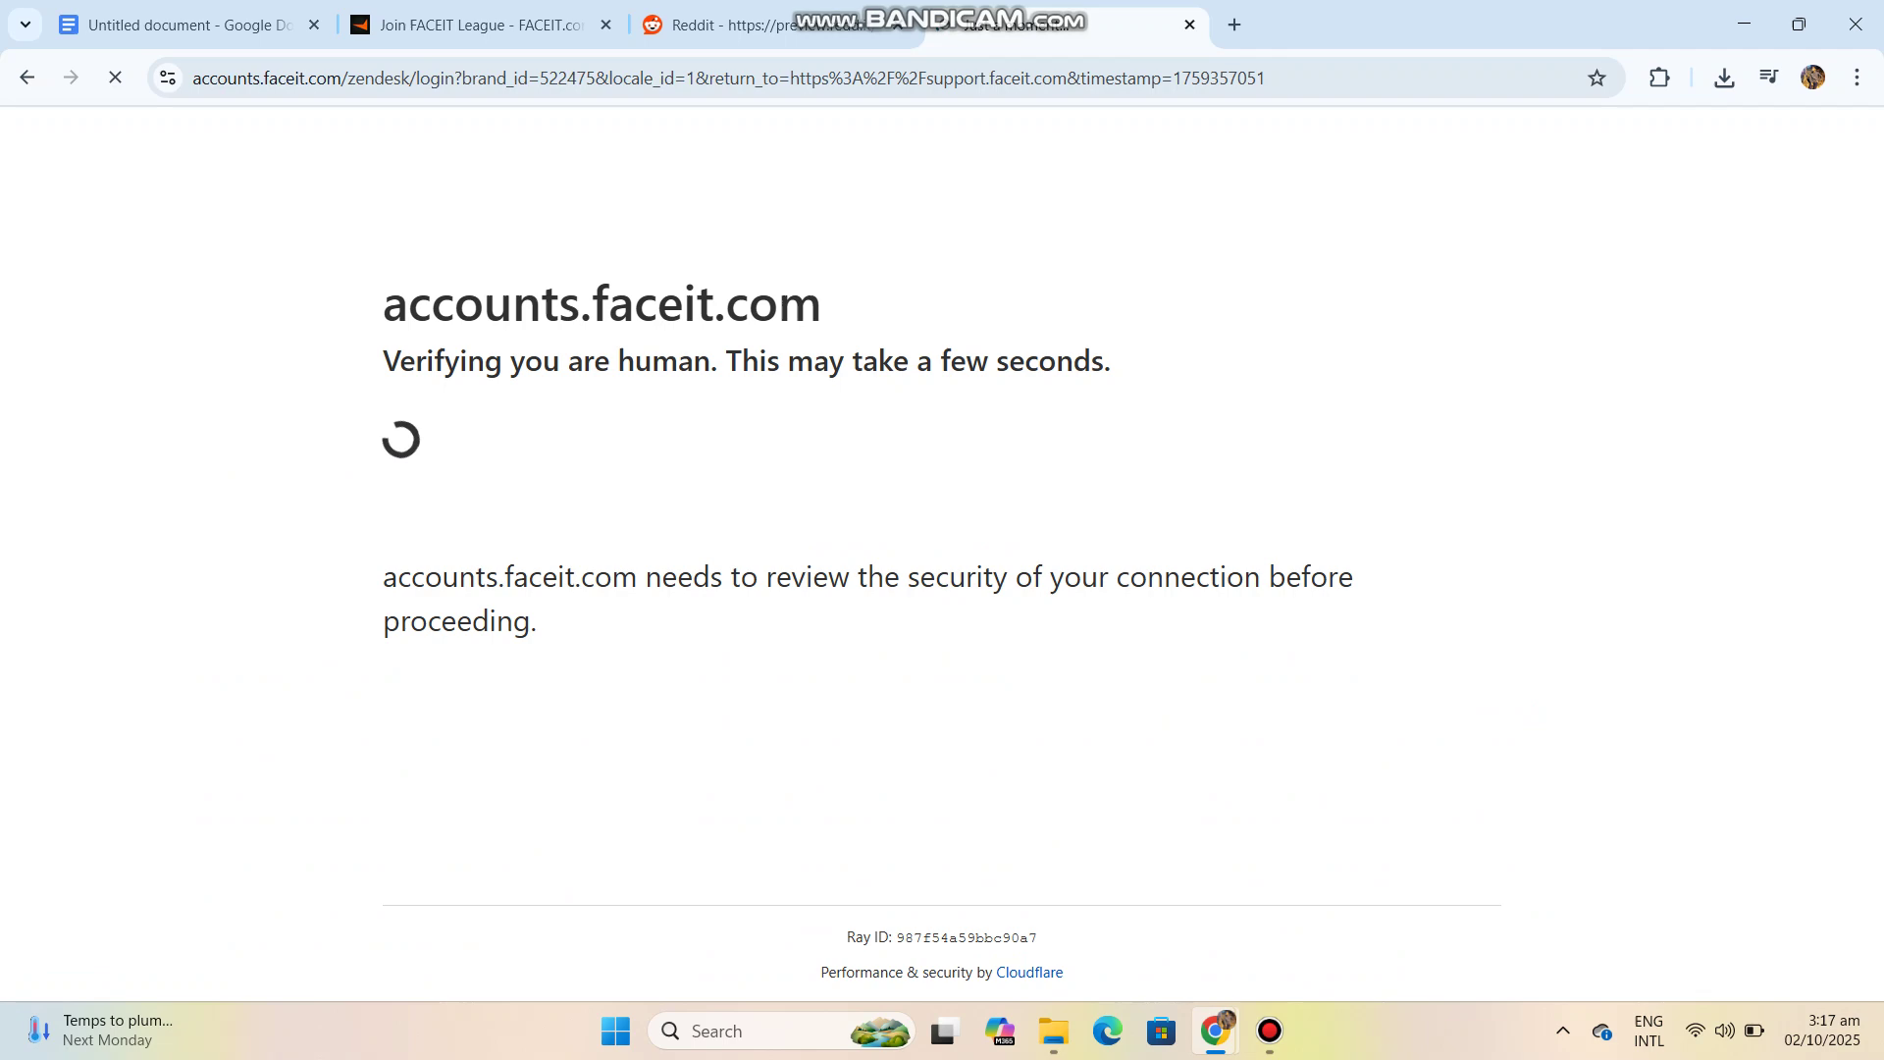
click(28, 77)
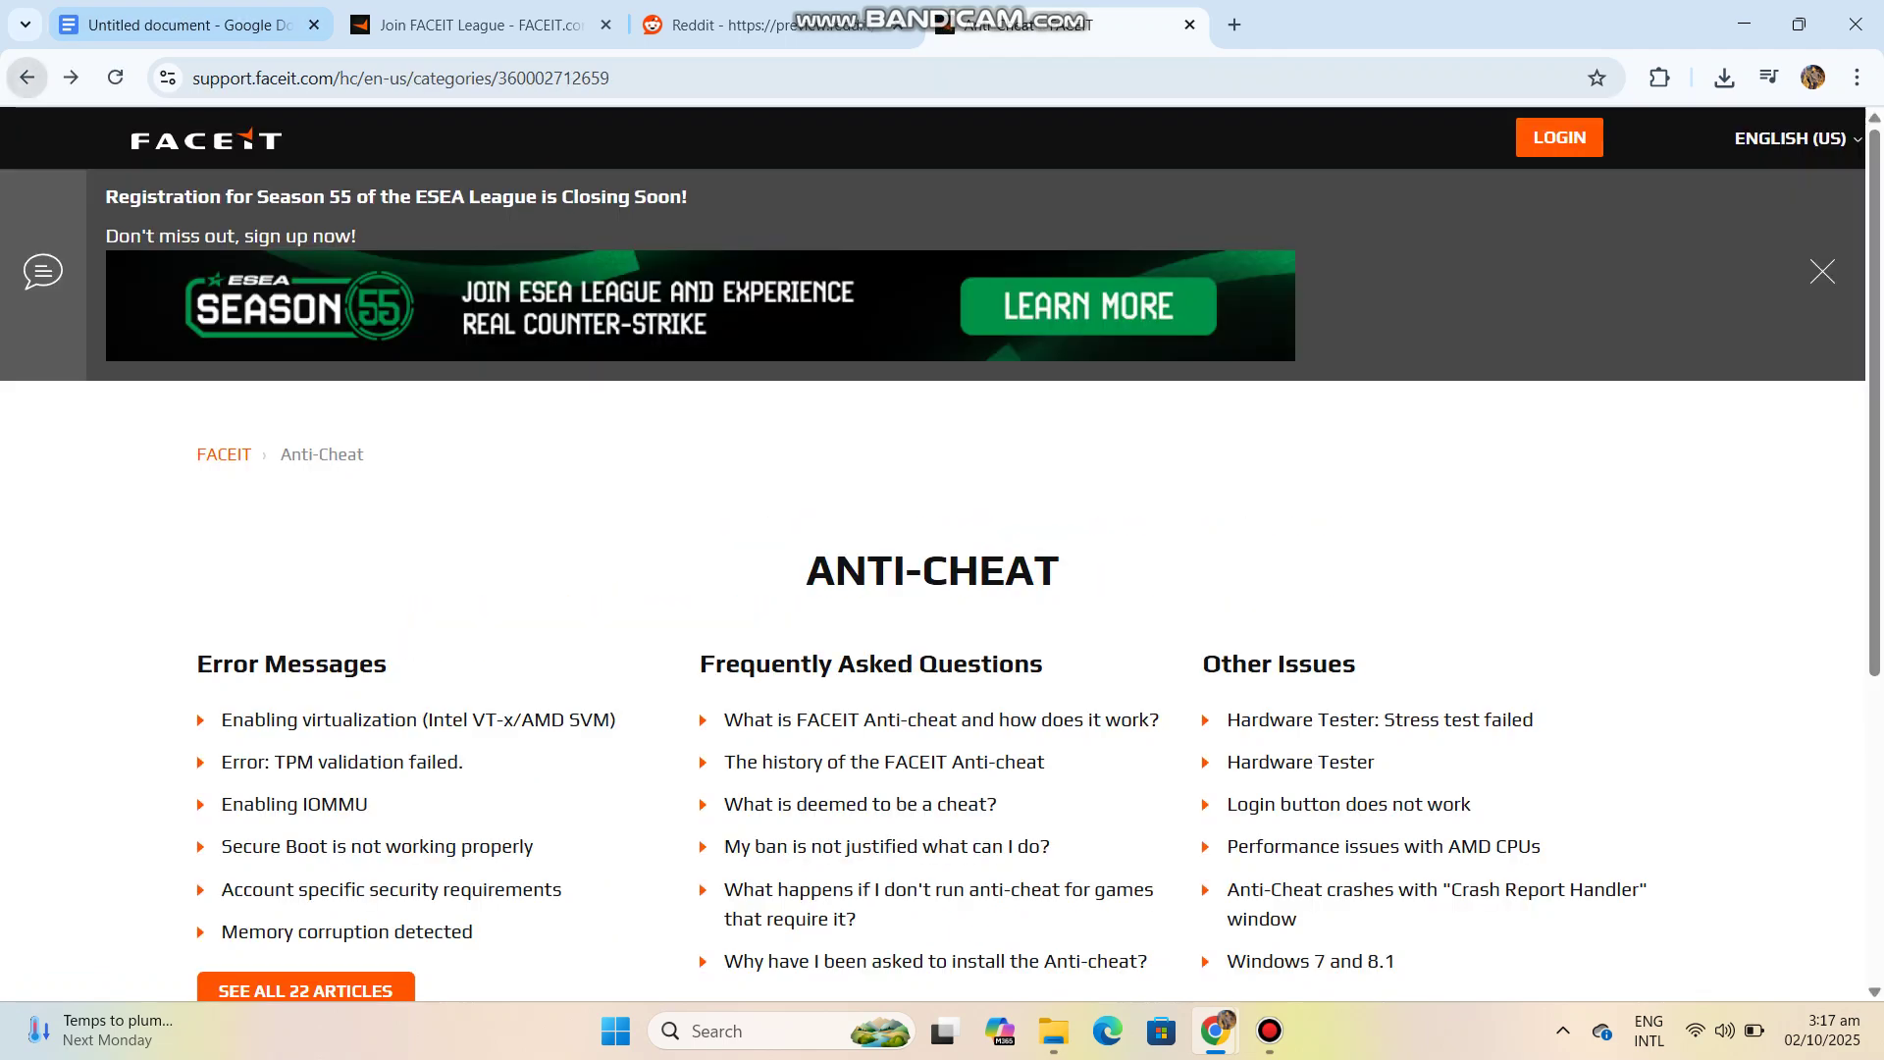
Select the guide's Step 5 heading and its lines on account sharing and shared PCs
click(188, 25)
scroll(942, 588, down, 3)
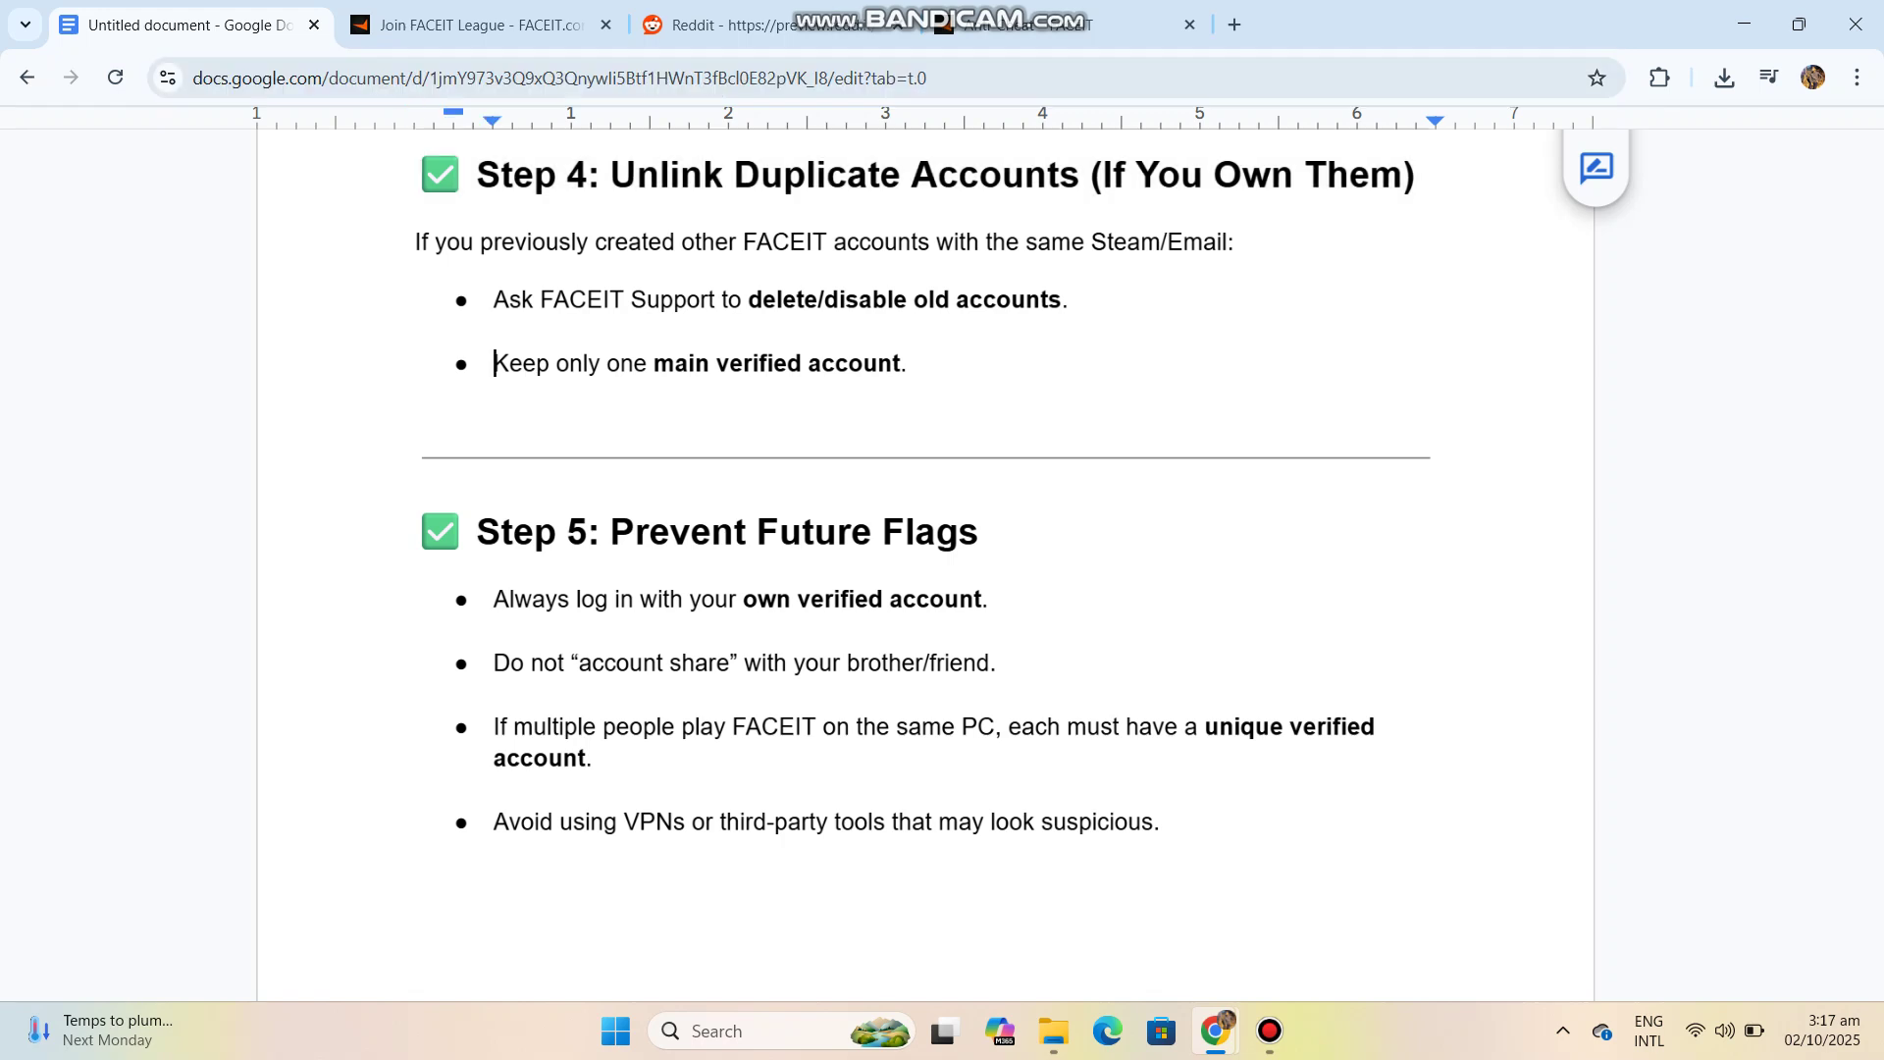
drag(423, 531, 987, 531)
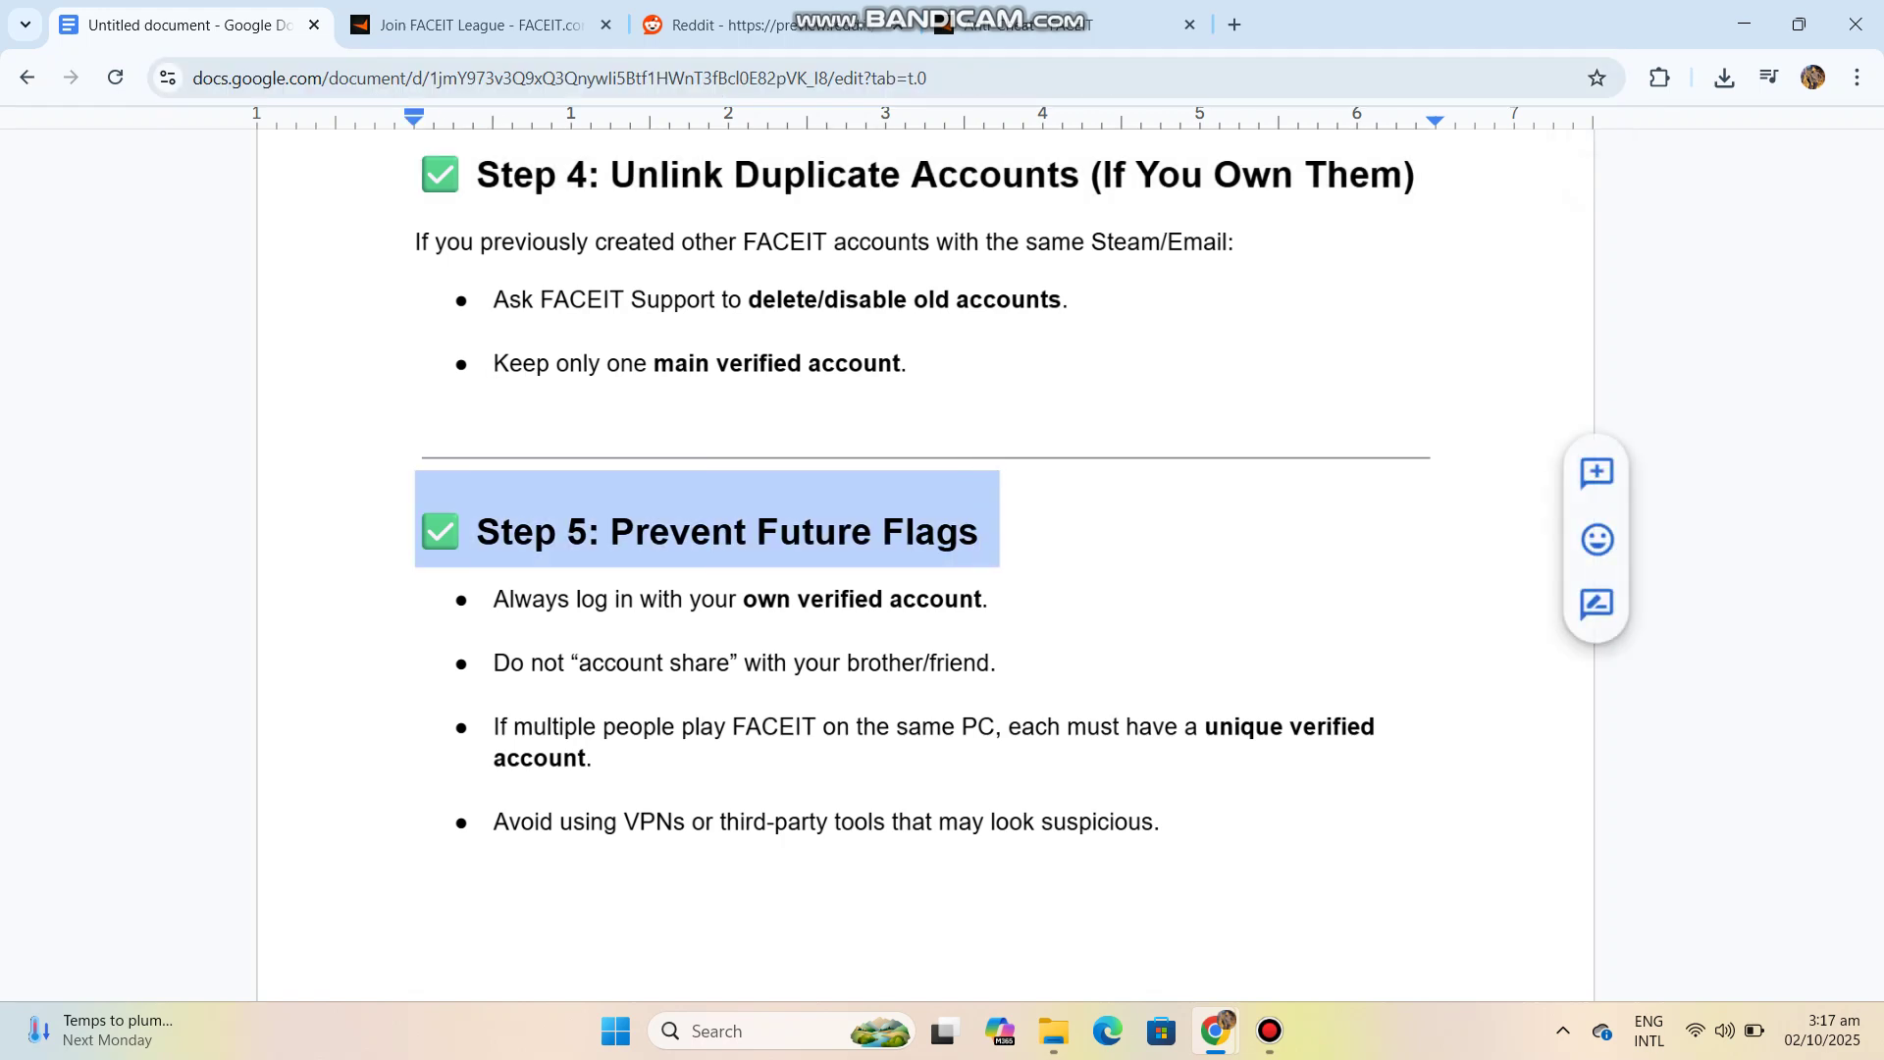
triple_click(740, 660)
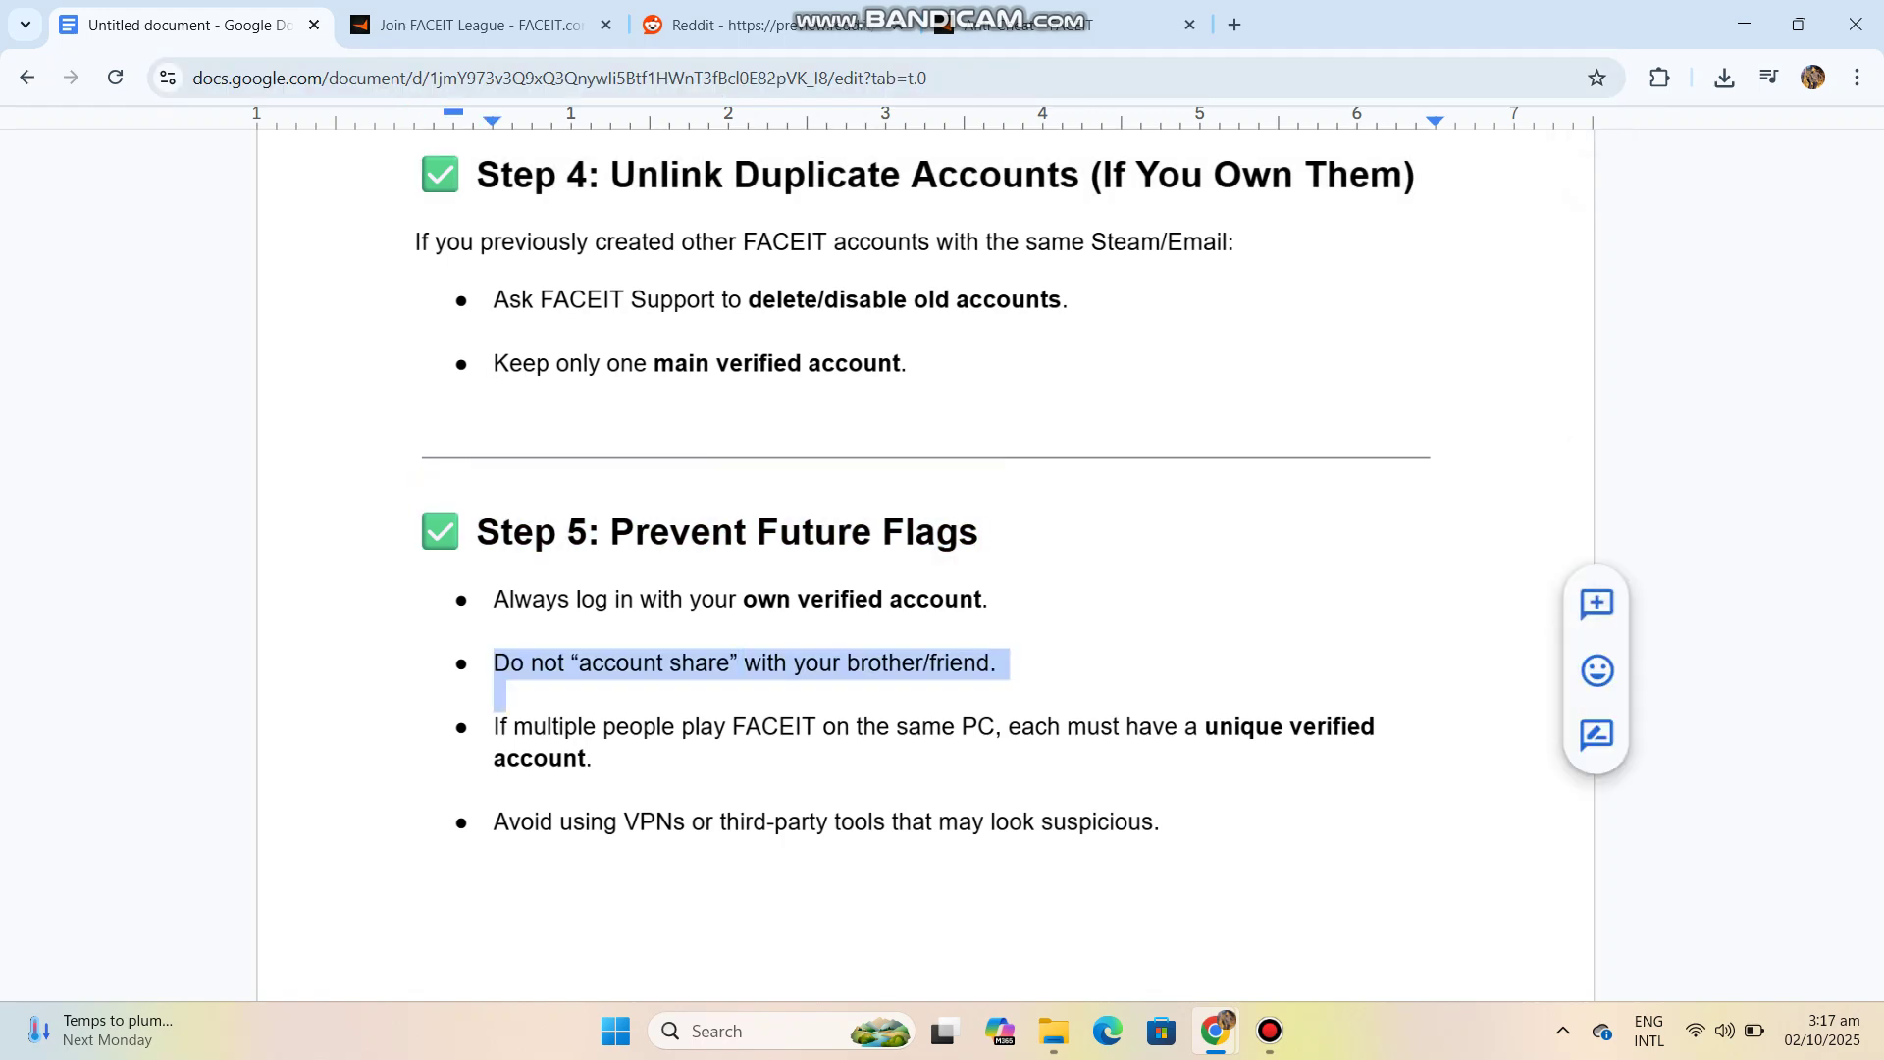
triple_click(734, 726)
Open the Playing on FACEIT category from support home, then return to the guide
click(736, 25)
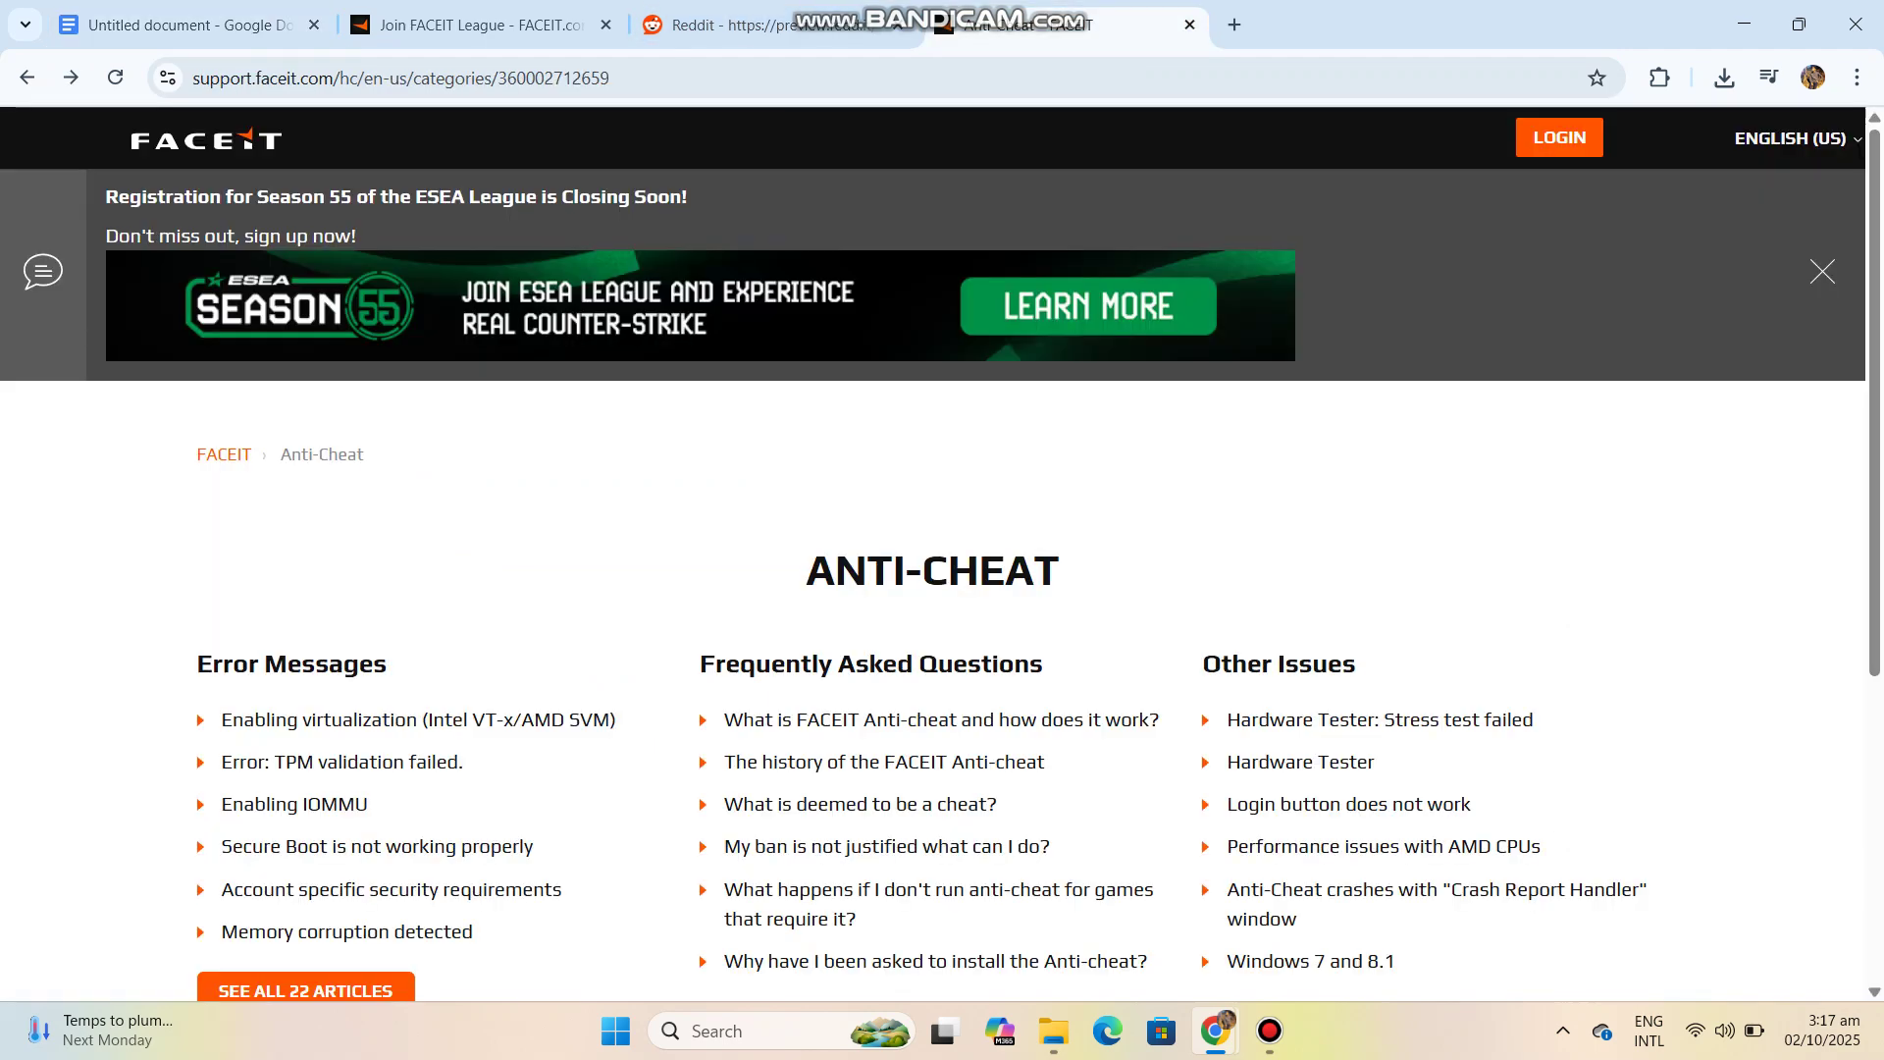
scroll(943, 663, down, 5)
scroll(942, 663, up, 5)
click(26, 77)
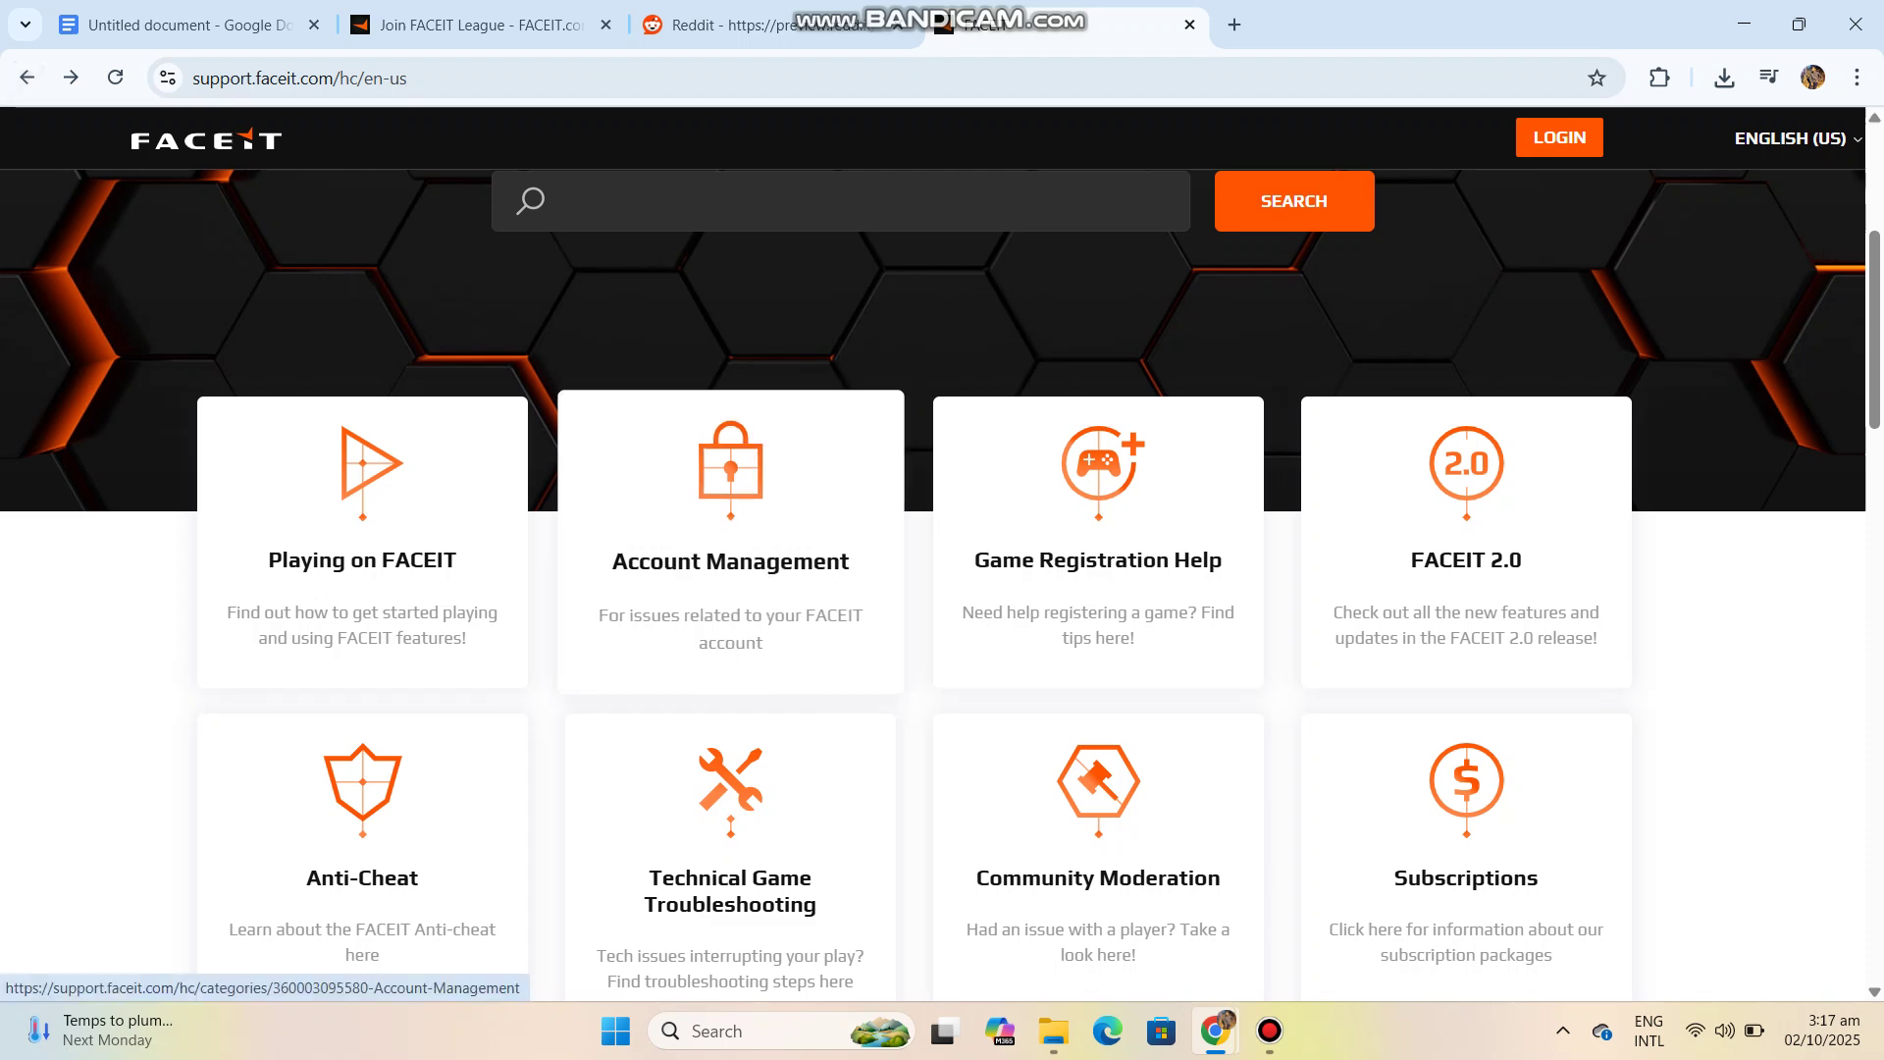
click(362, 560)
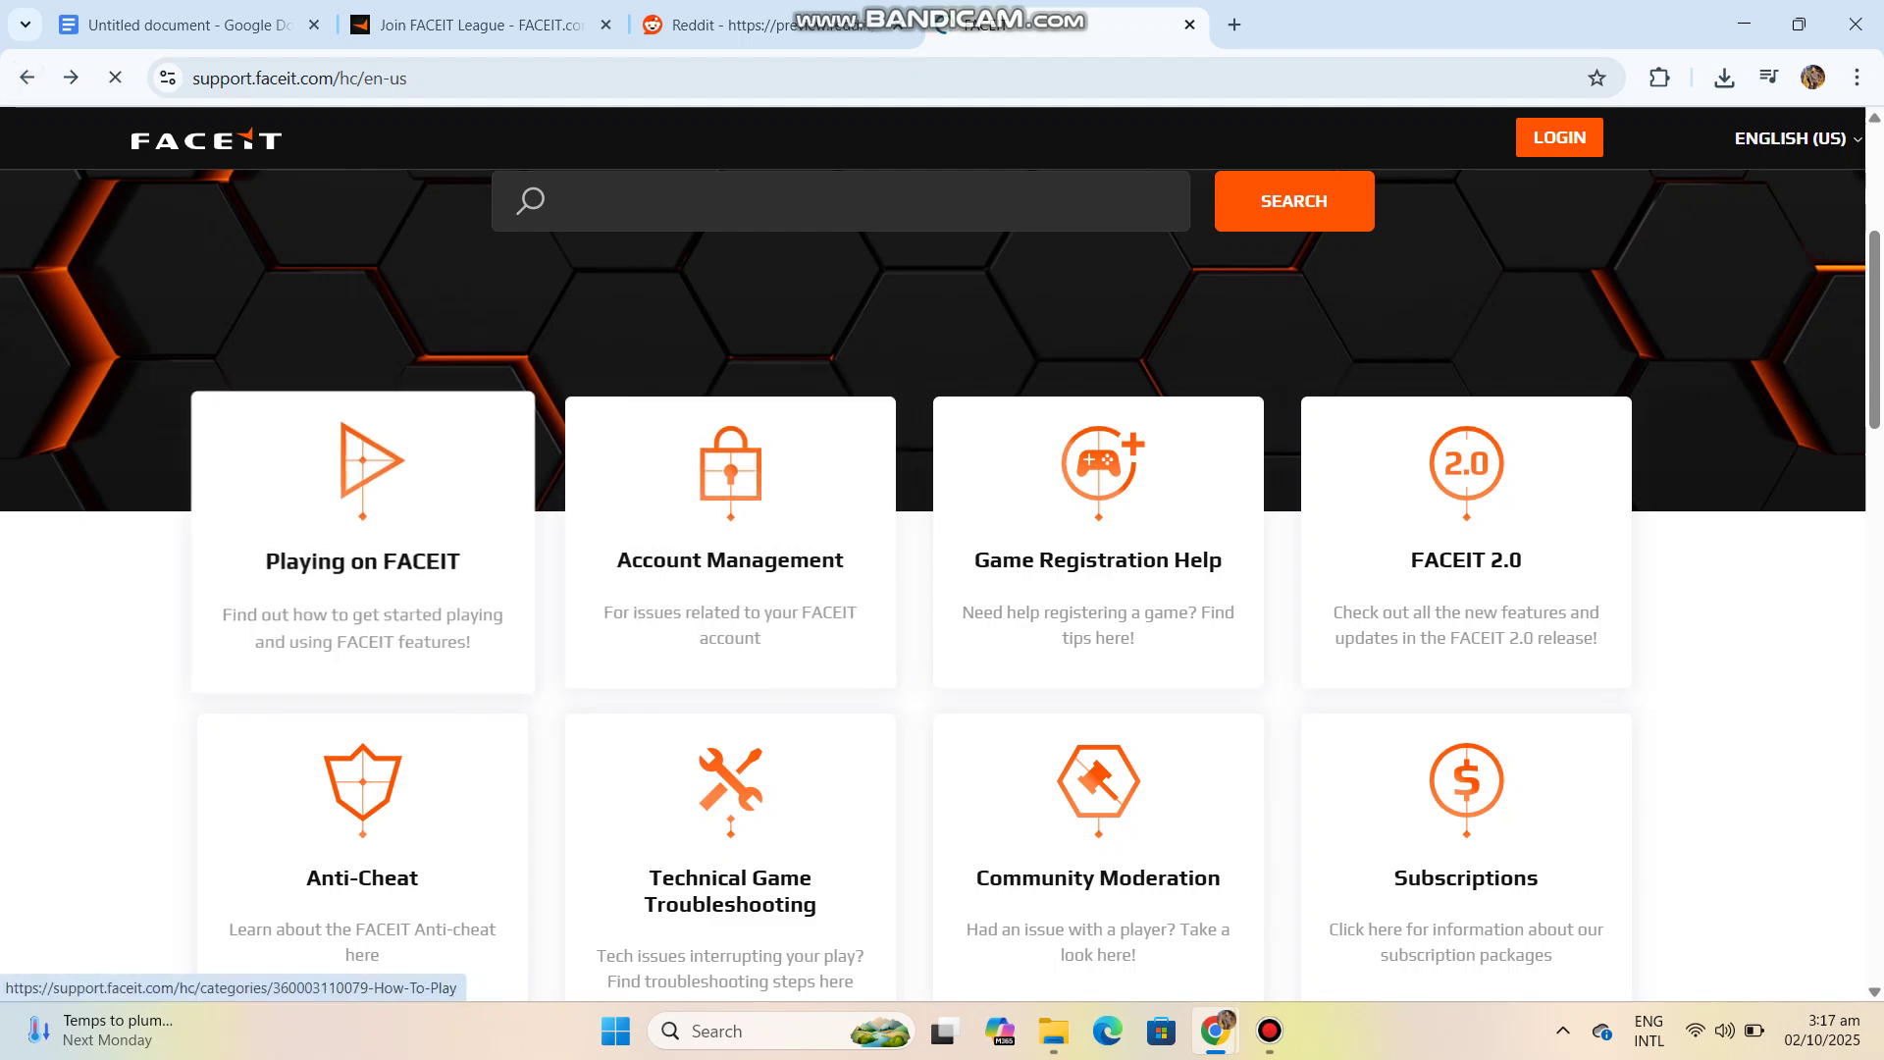
click(189, 23)
scroll(942, 590, down, 5)
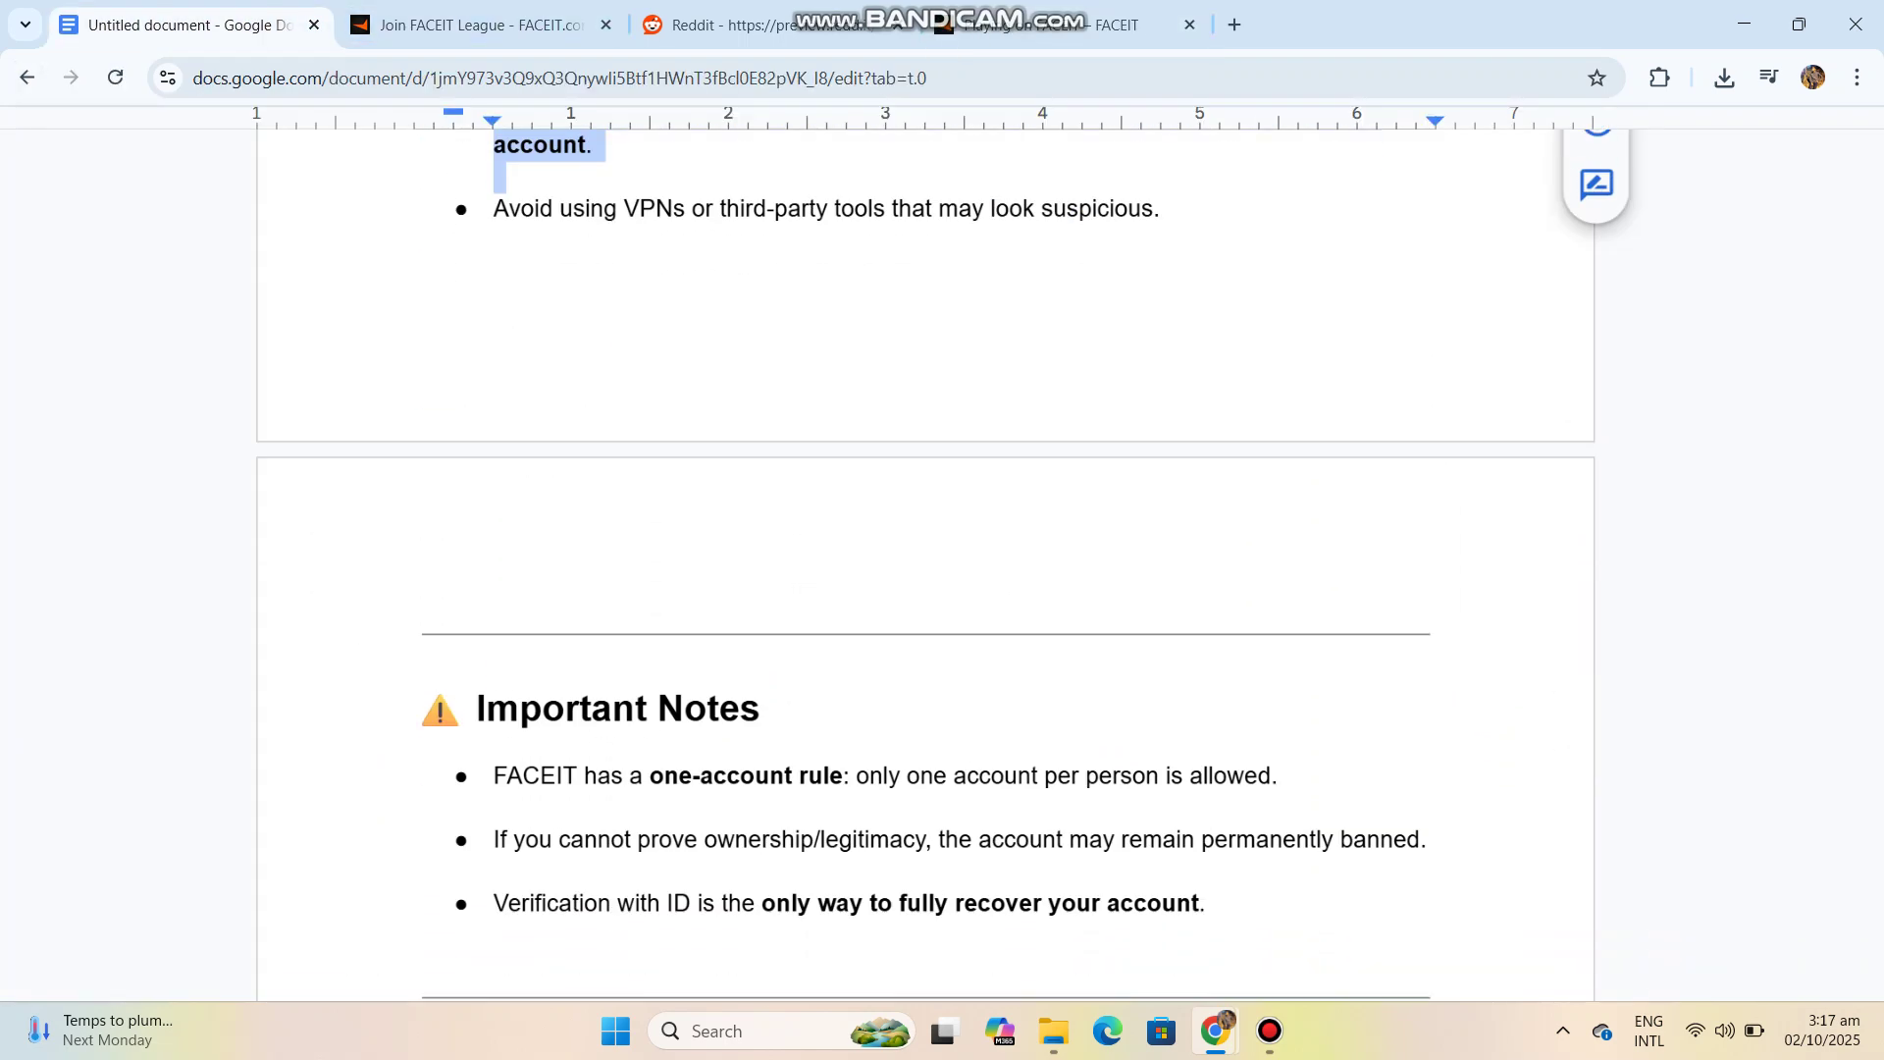
scroll(942, 590, down, 5)
Select the Important Notes heading and the one-account rule note
click(418, 341)
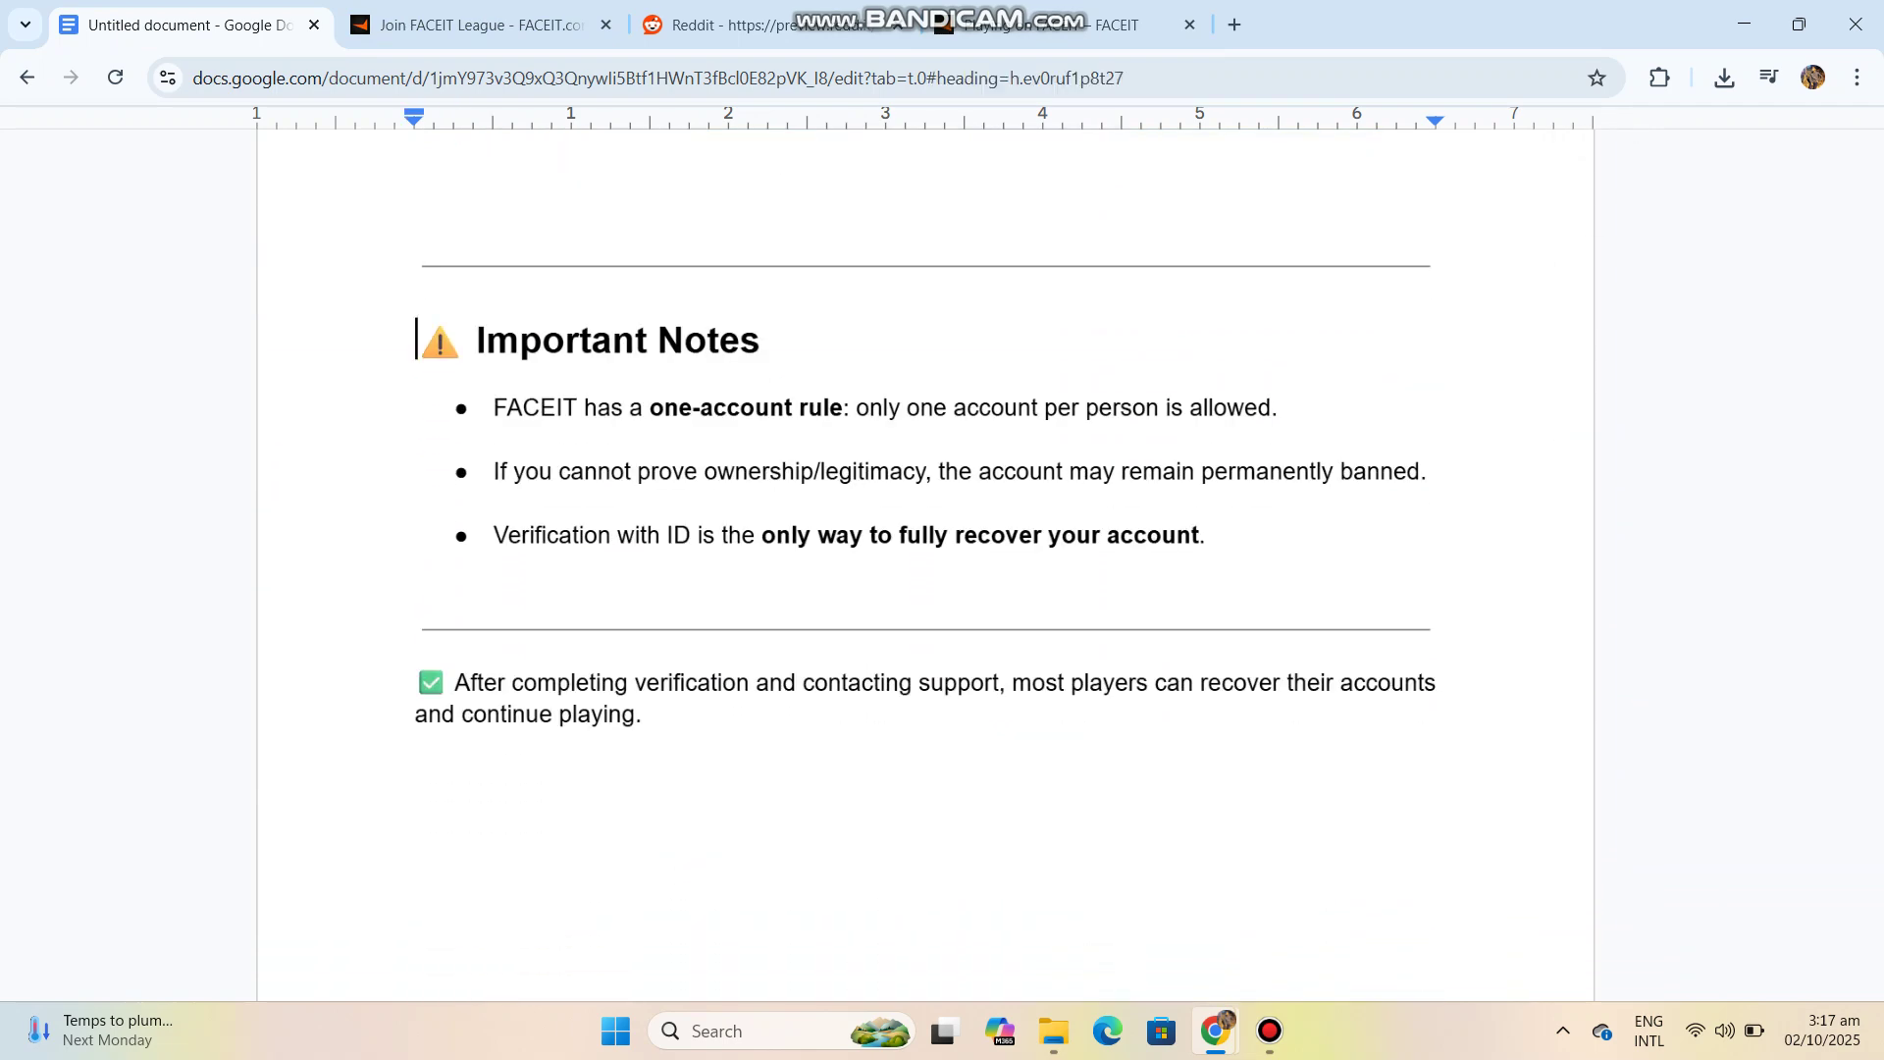
key(shift+Down)
key(Down)
key(shift+Down)
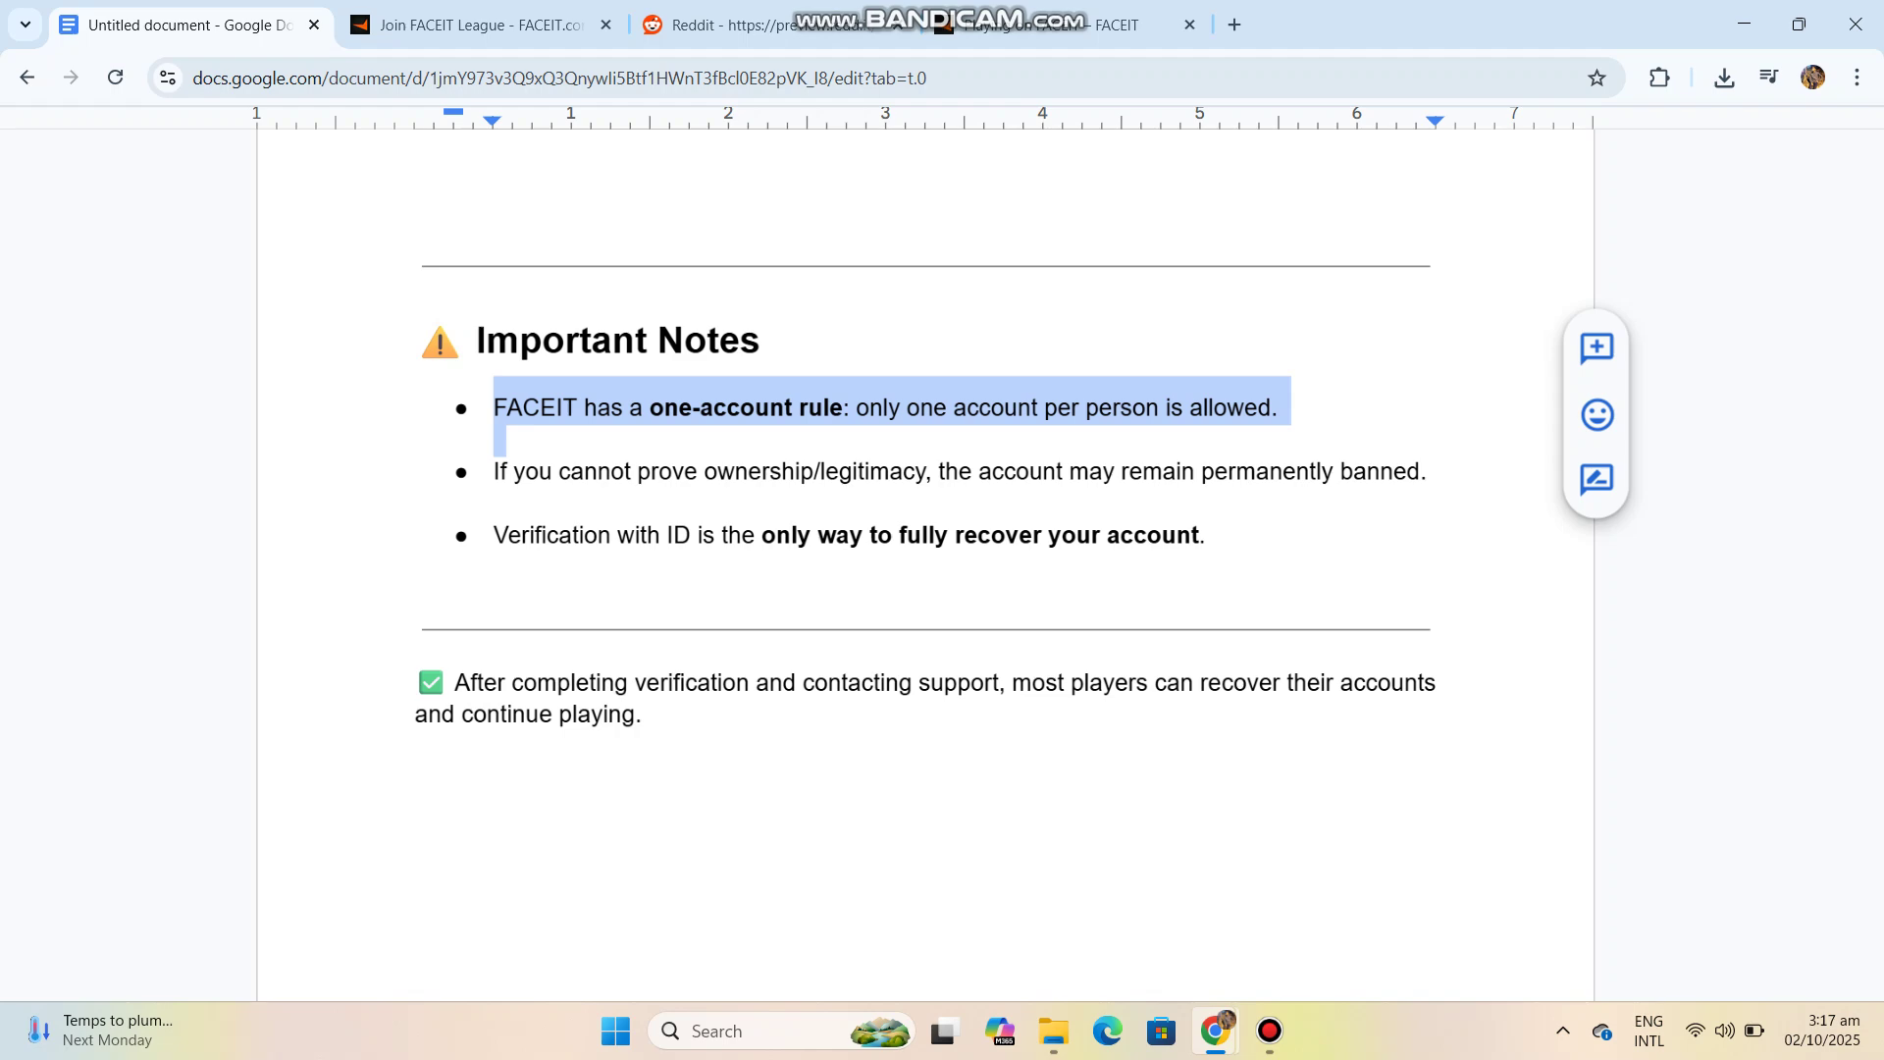
Dismiss the ESEA Season 55 banner, then select the guide's closing paragraph on recovering accounts
click(1120, 24)
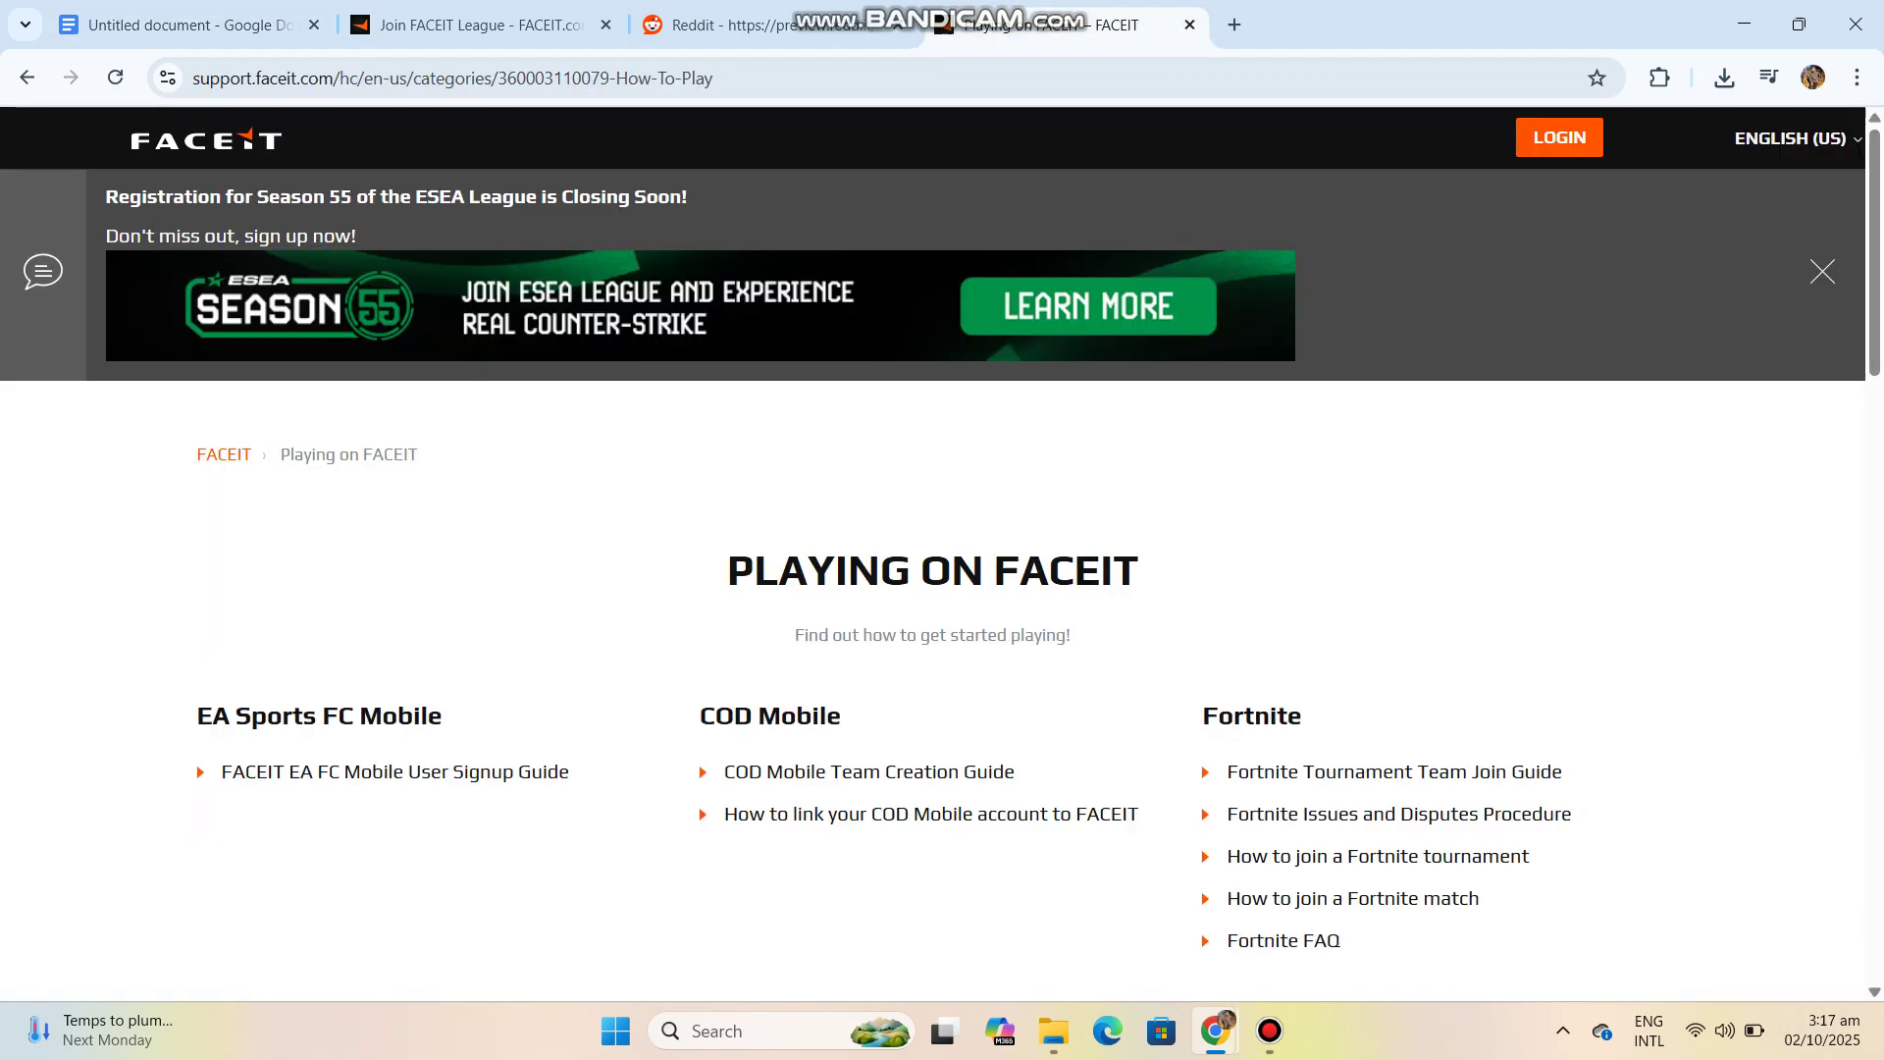
click(1823, 271)
scroll(942, 589, down, 3)
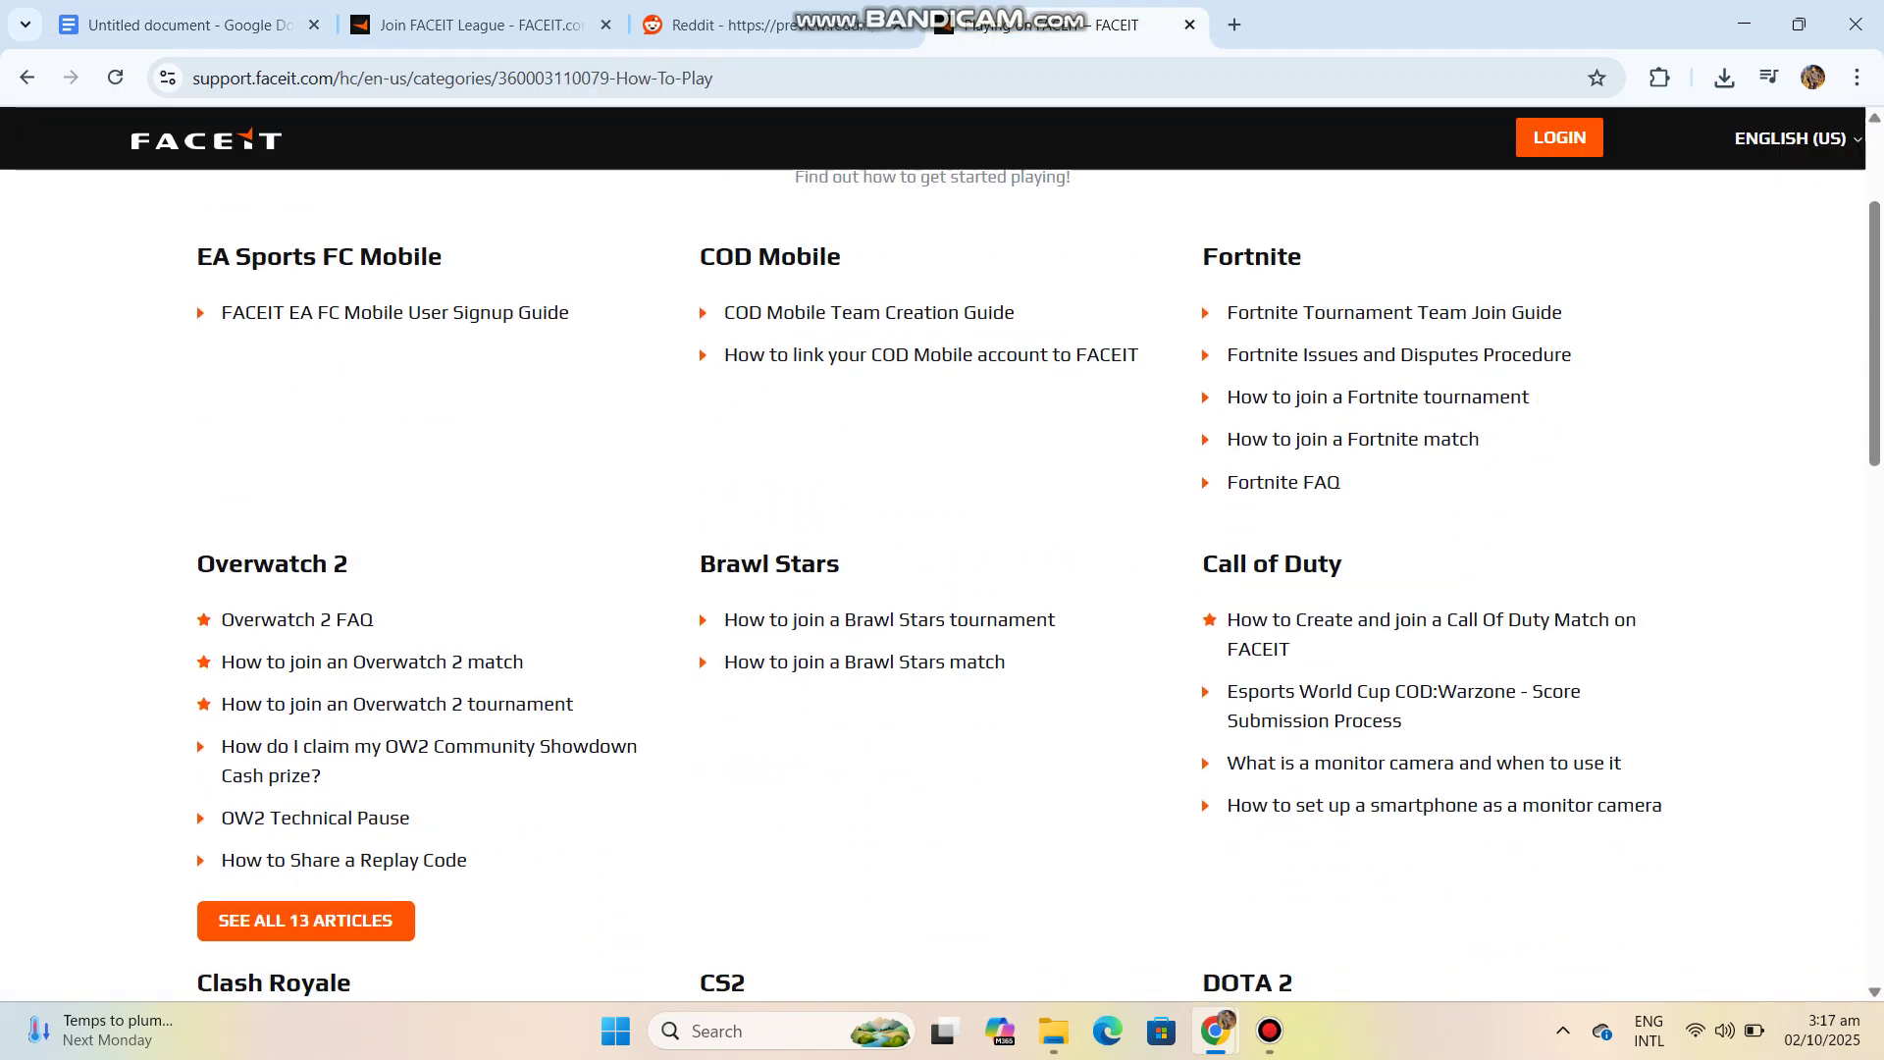
scroll(943, 589, down, 3)
scroll(943, 590, down, 3)
scroll(942, 590, down, 4)
scroll(944, 589, down, 3)
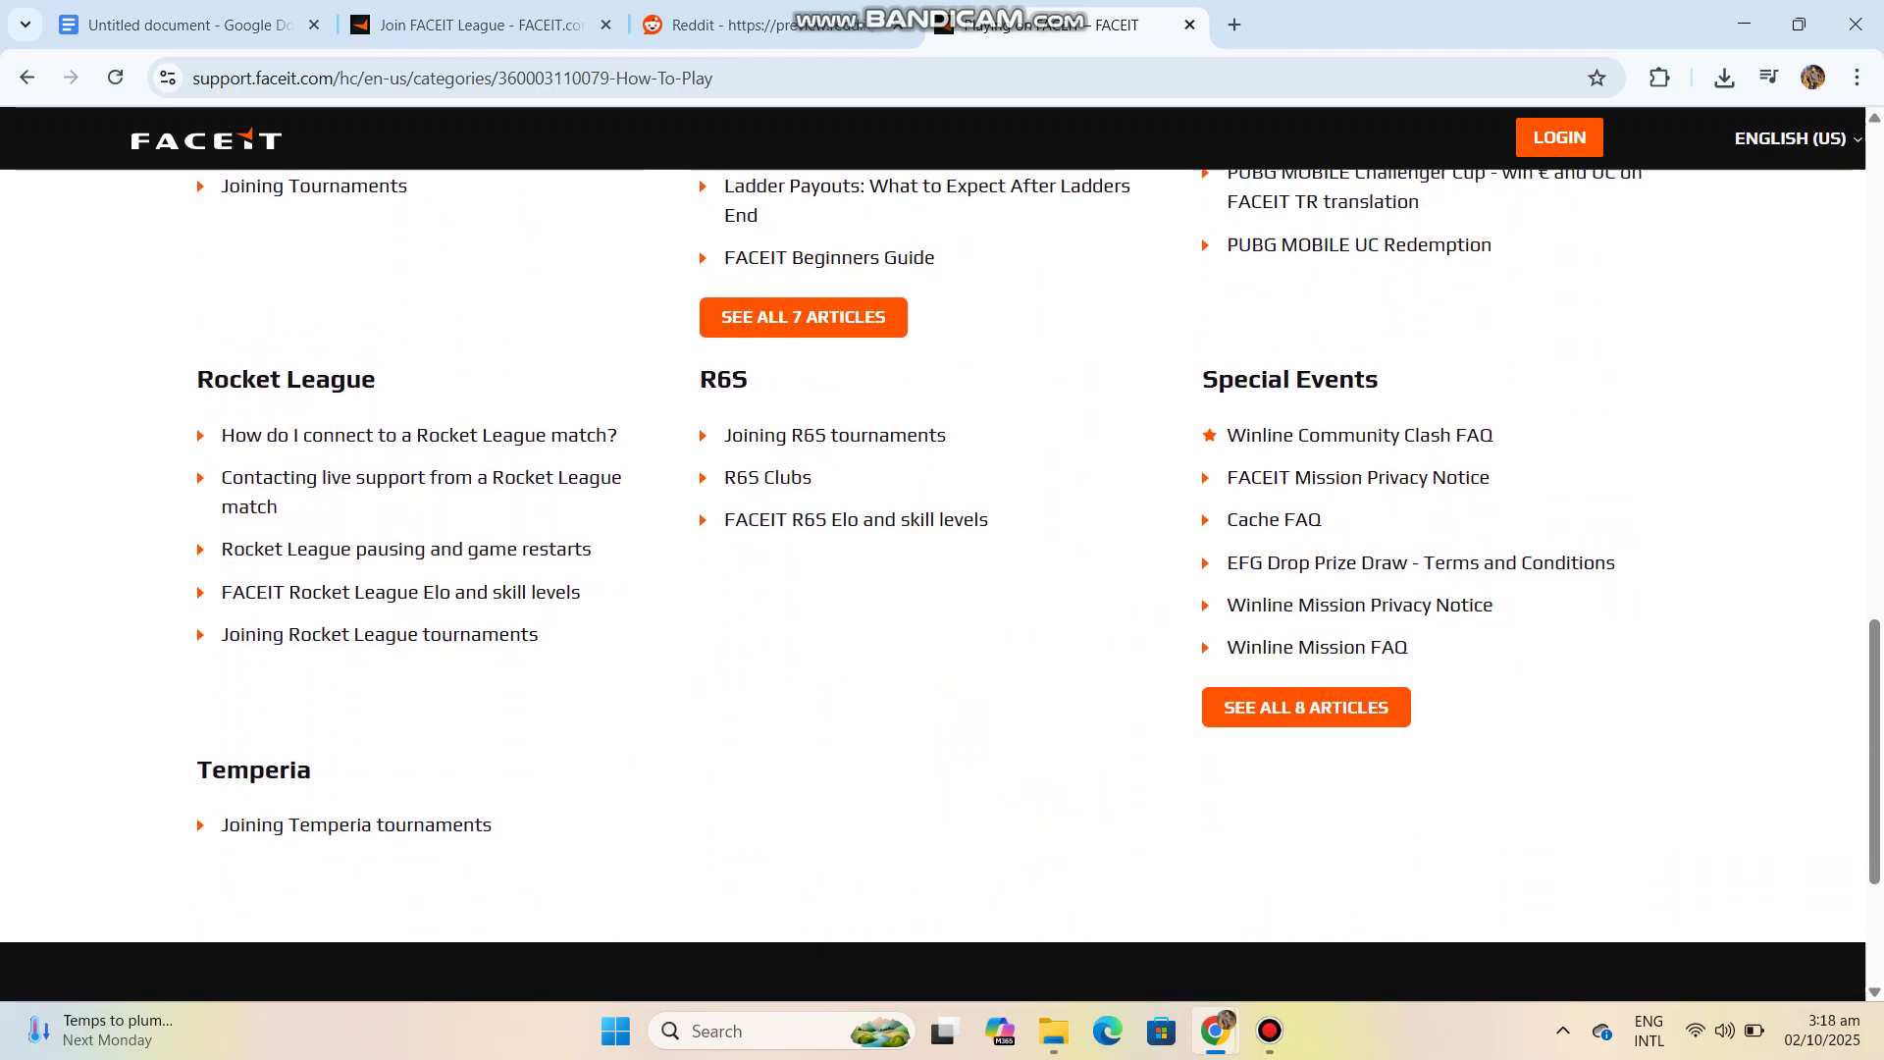
scroll(942, 588, down, 3)
scroll(943, 590, up, 1)
scroll(942, 589, up, 8)
scroll(942, 589, up, 4)
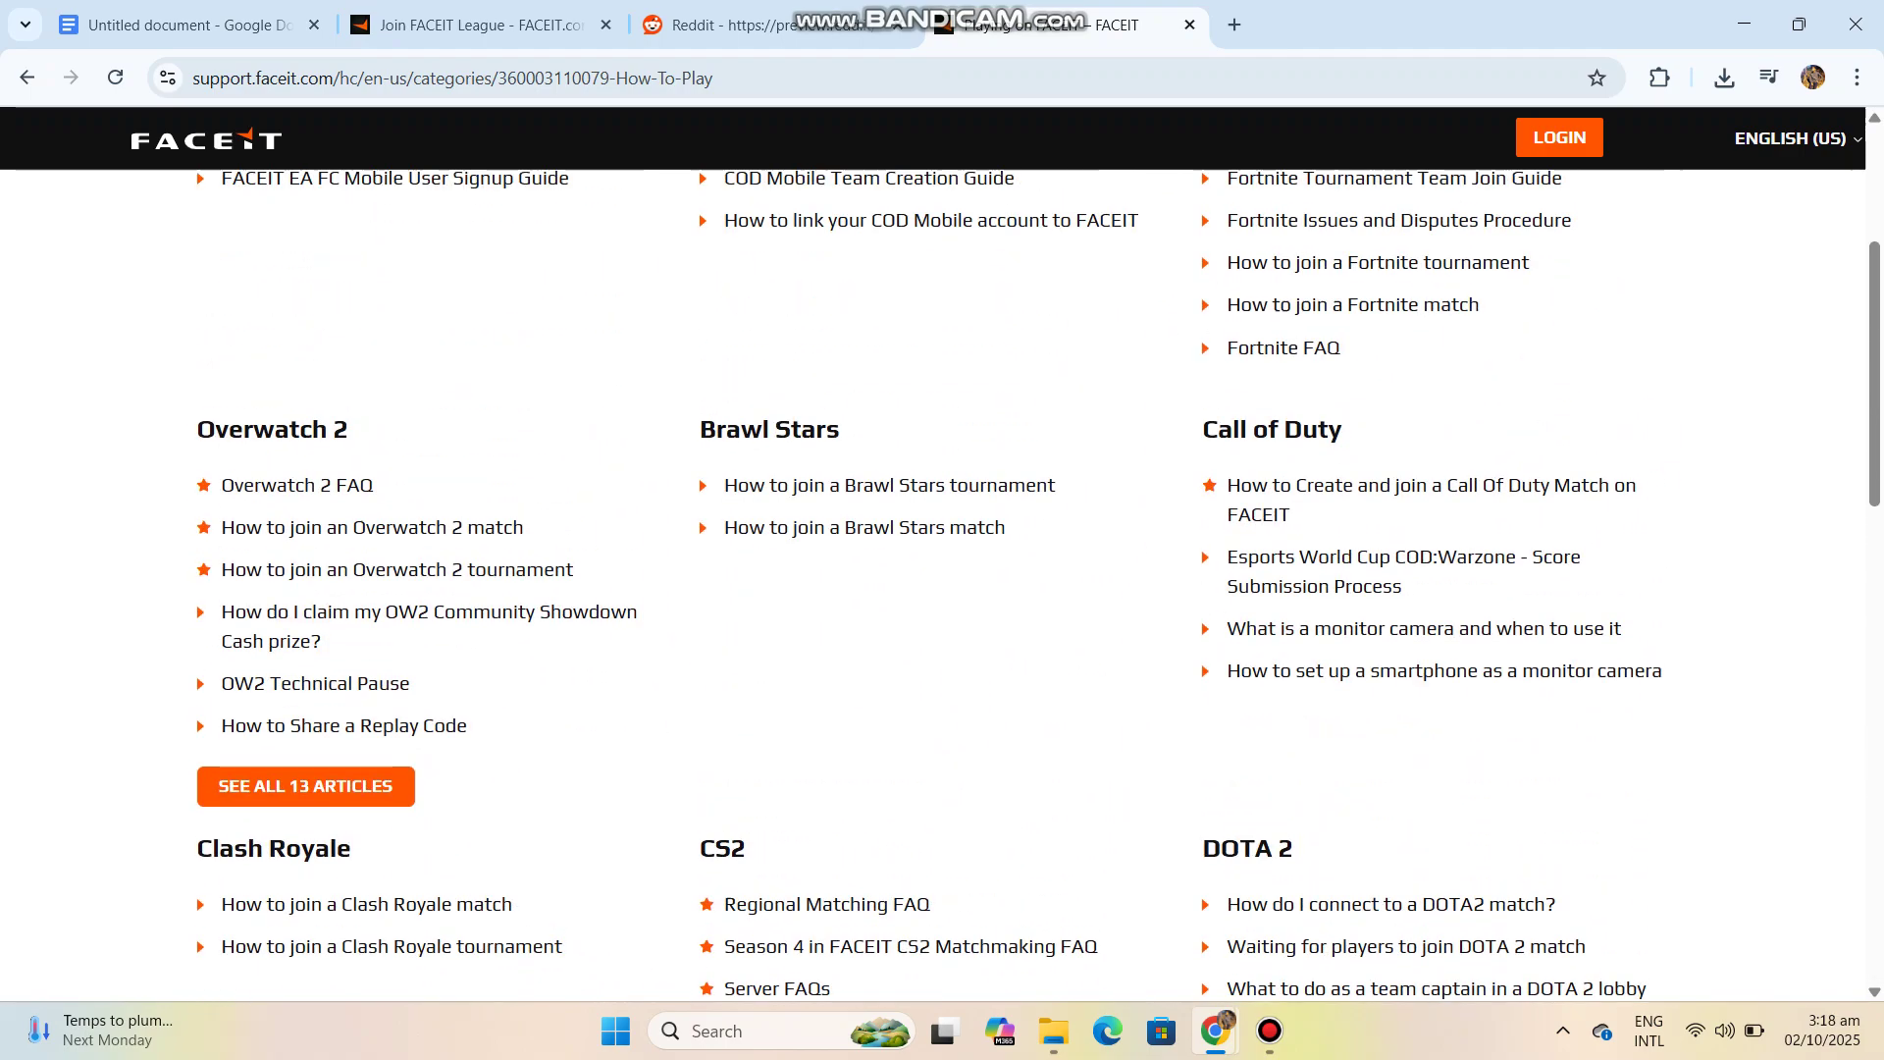
scroll(943, 589, up, 3)
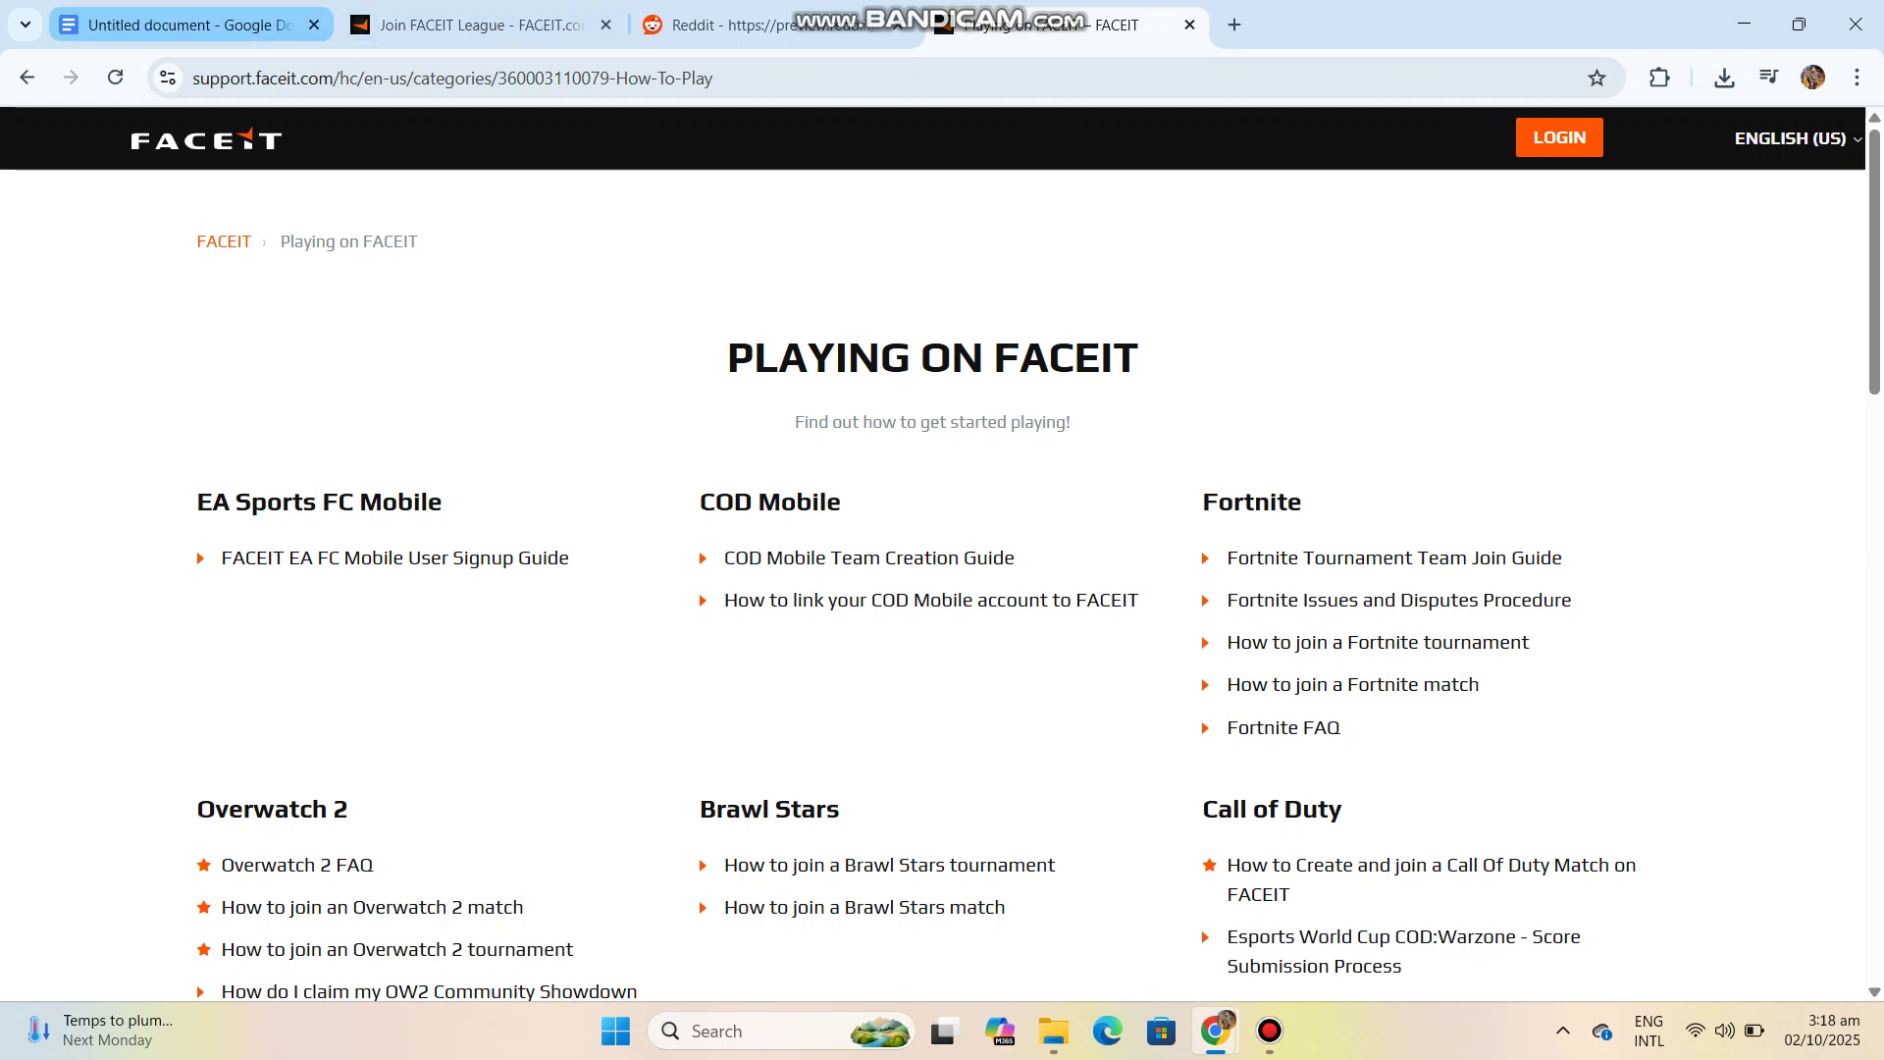
click(184, 24)
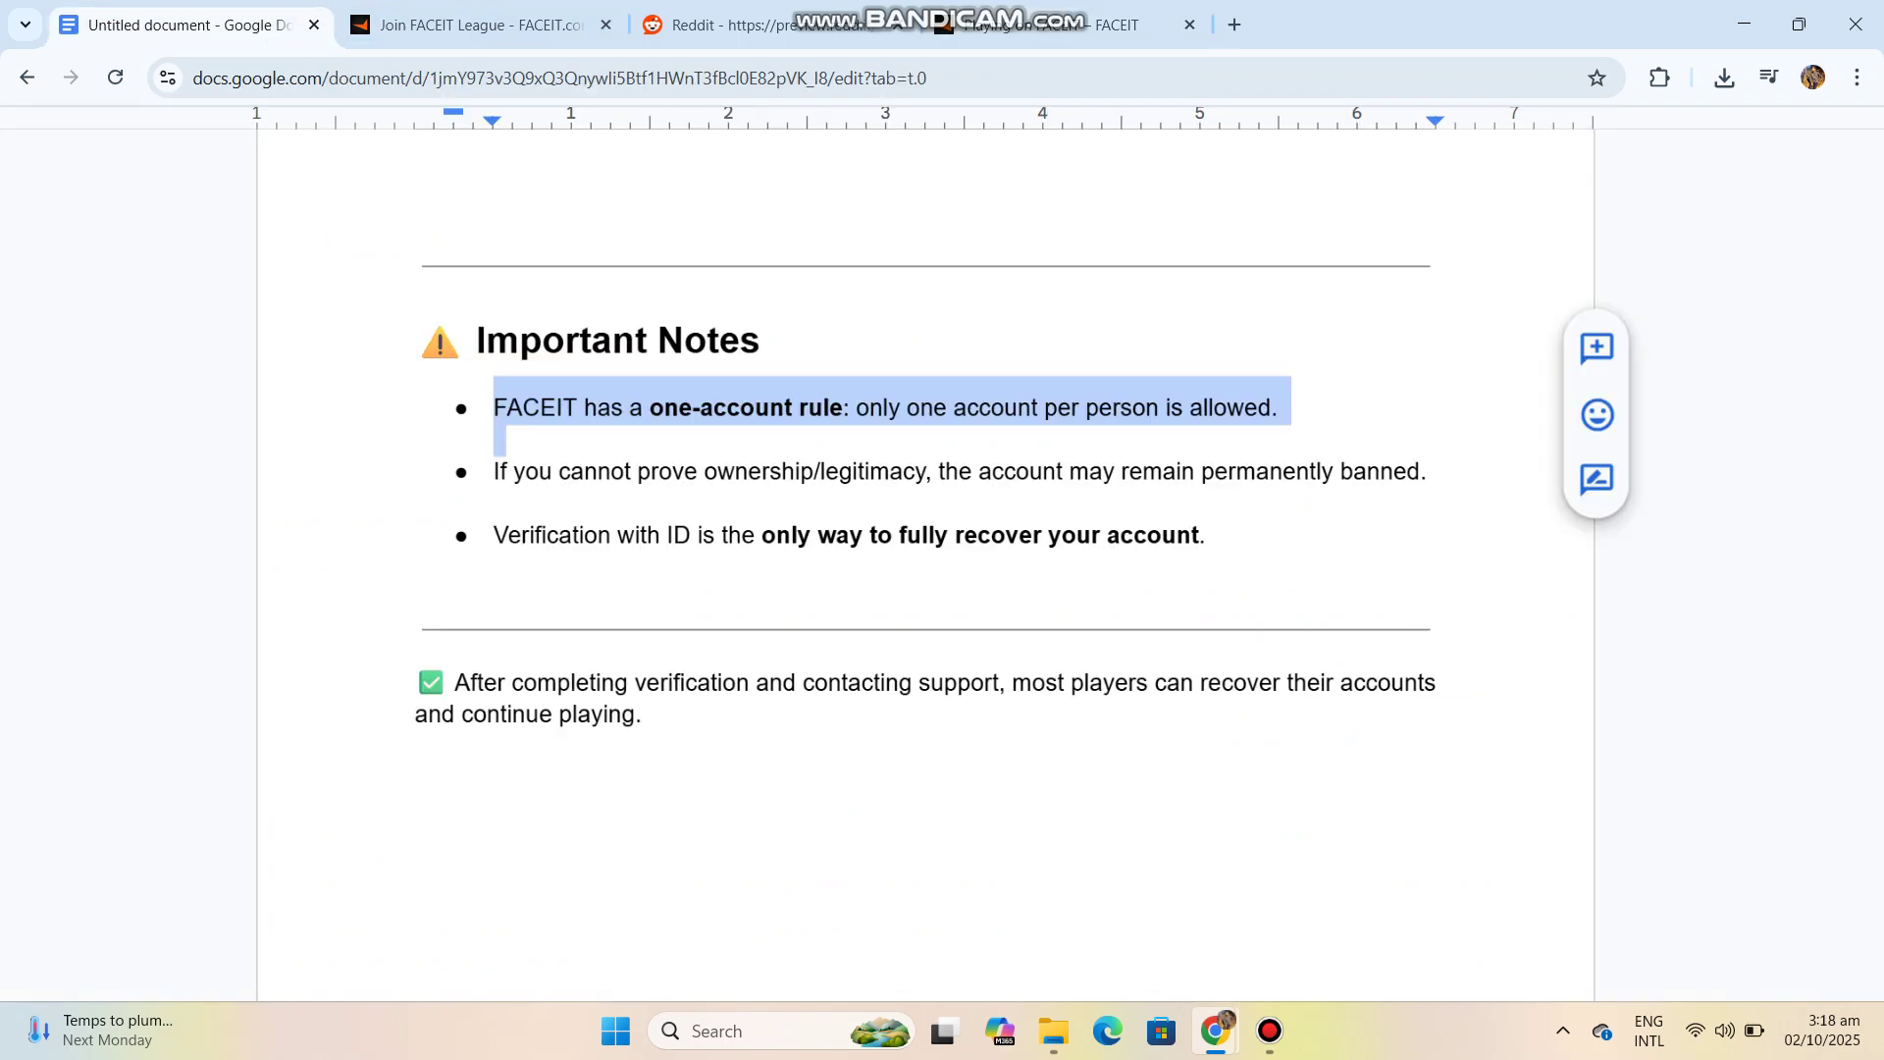
triple_click(633, 681)
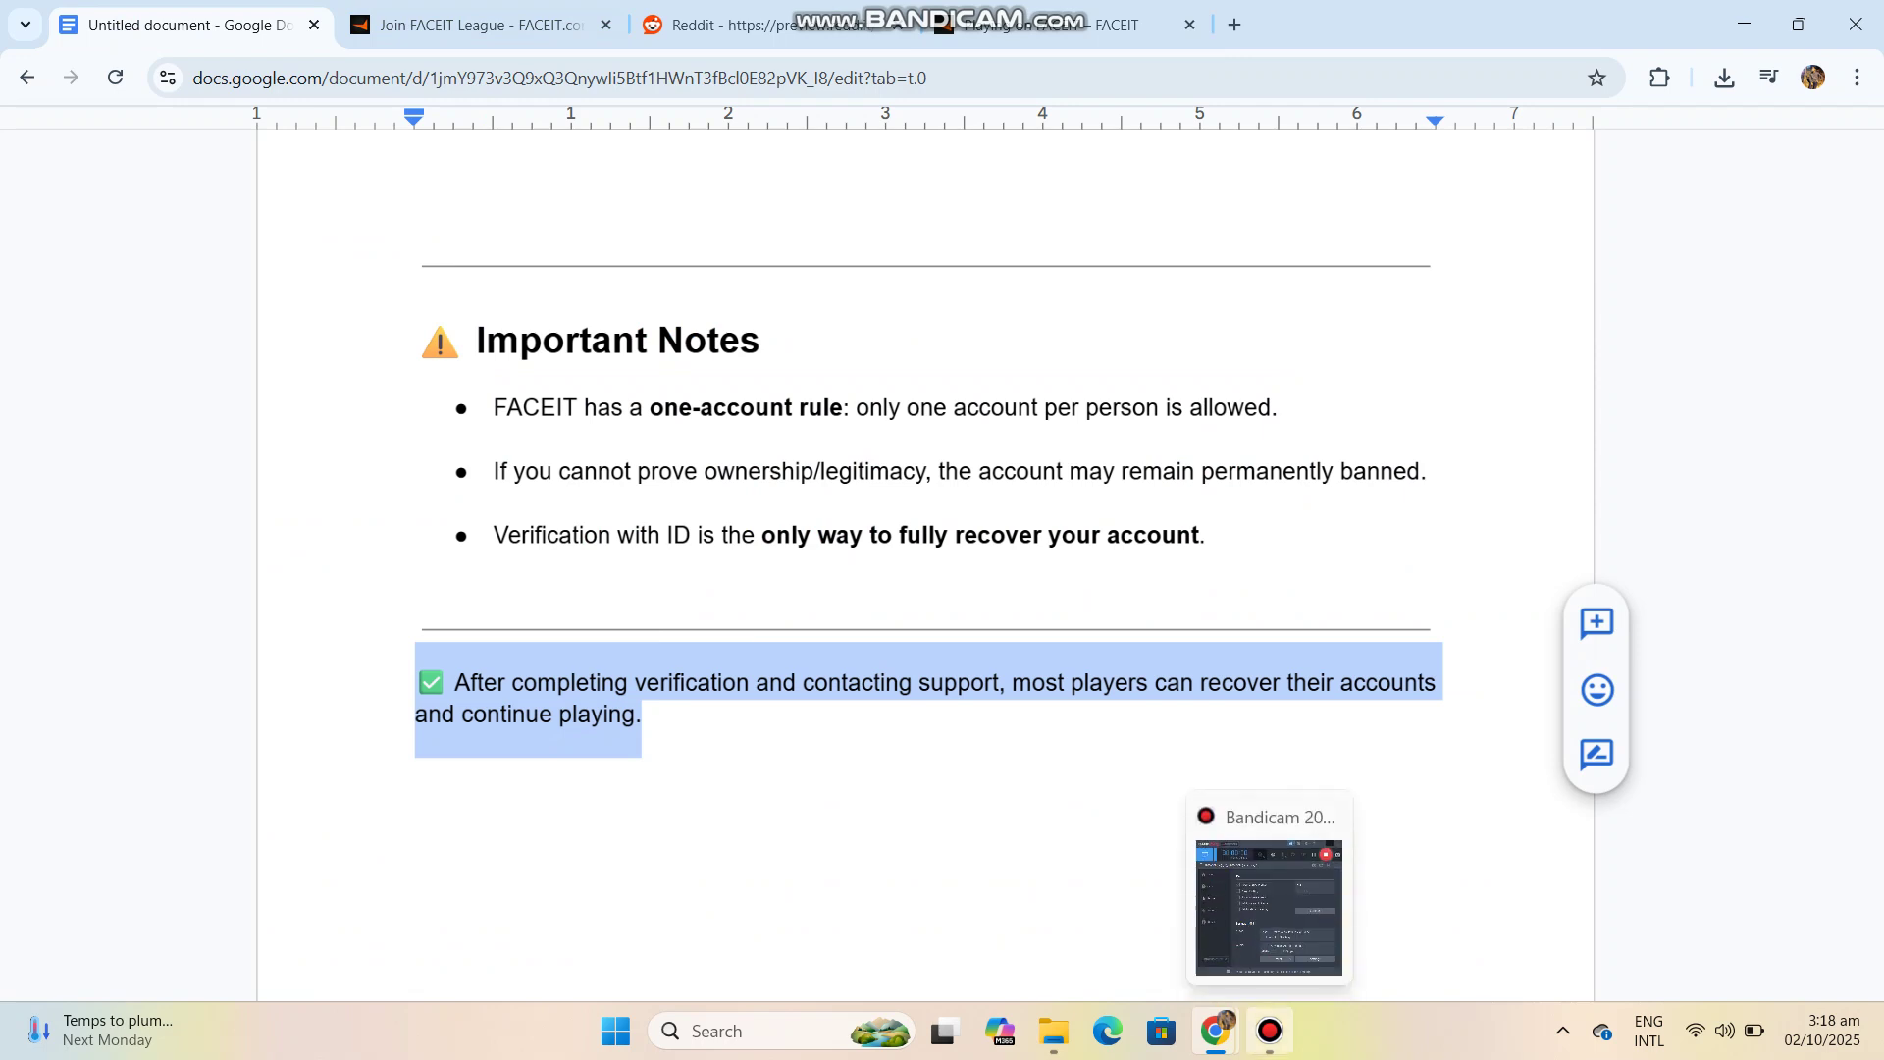
click(1269, 1032)
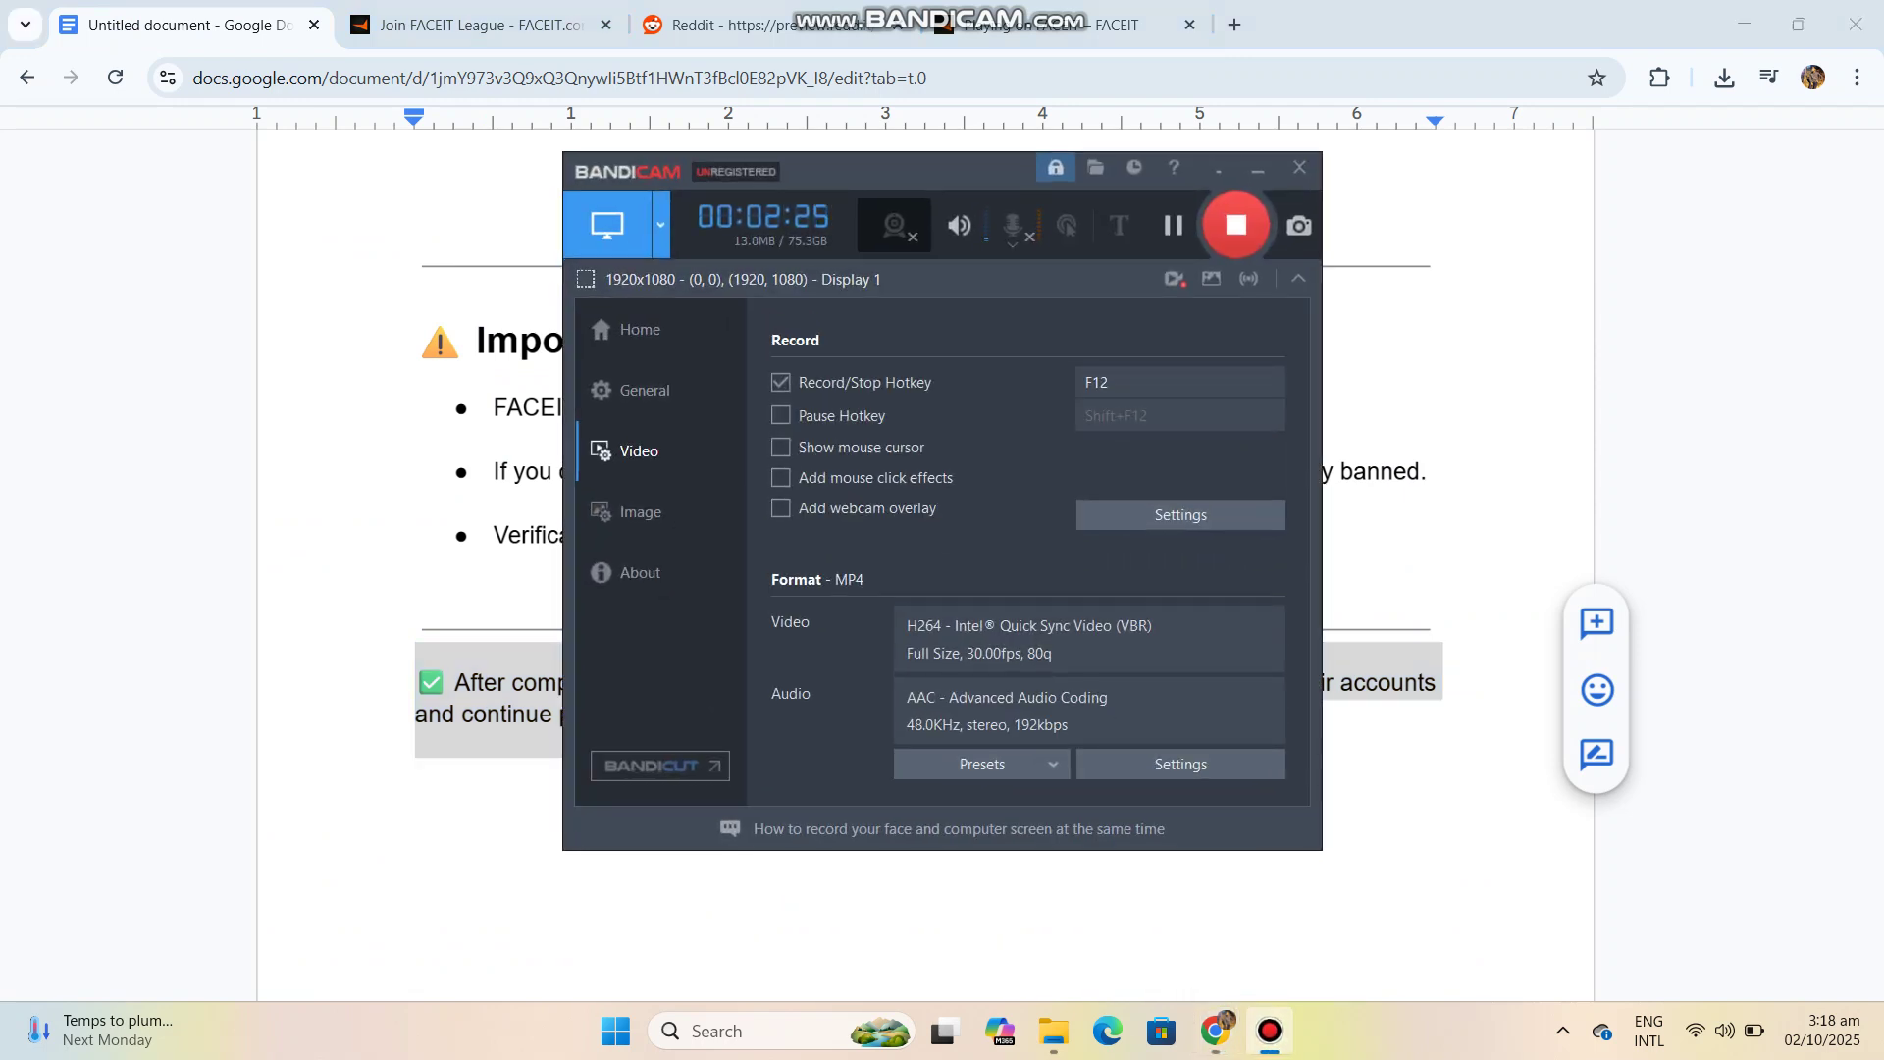